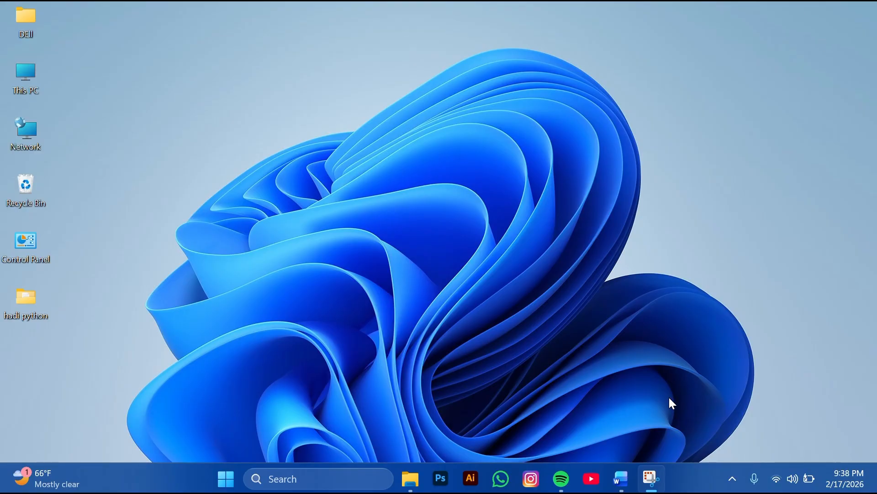
# Restore the minimized 'cv folder' Word document from the taskbar
pyautogui.click(621, 478)
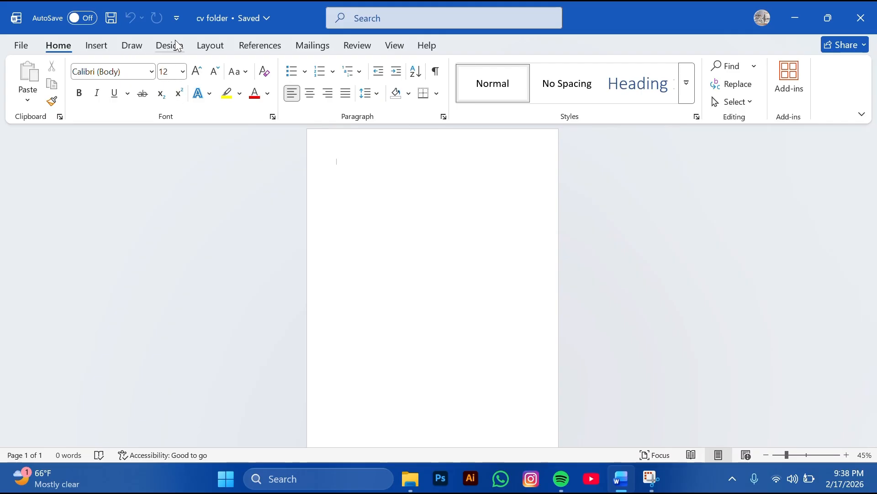
# Set paragraph spacing after to 0 pt
pyautogui.click(208, 50)
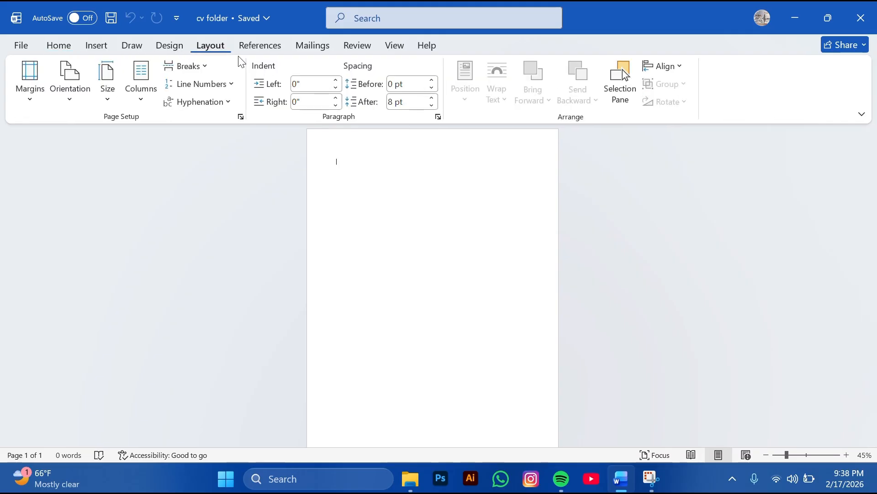
pyautogui.click(411, 106)
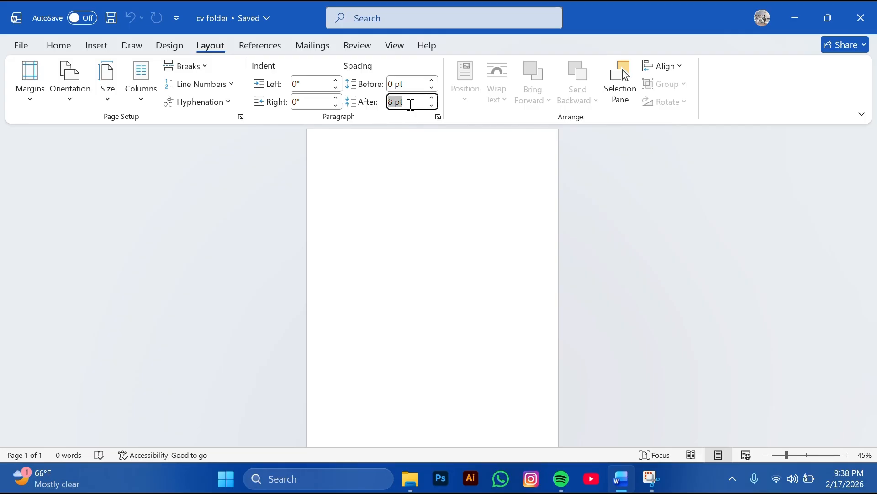
pyautogui.write('0')
pyautogui.press('Return')
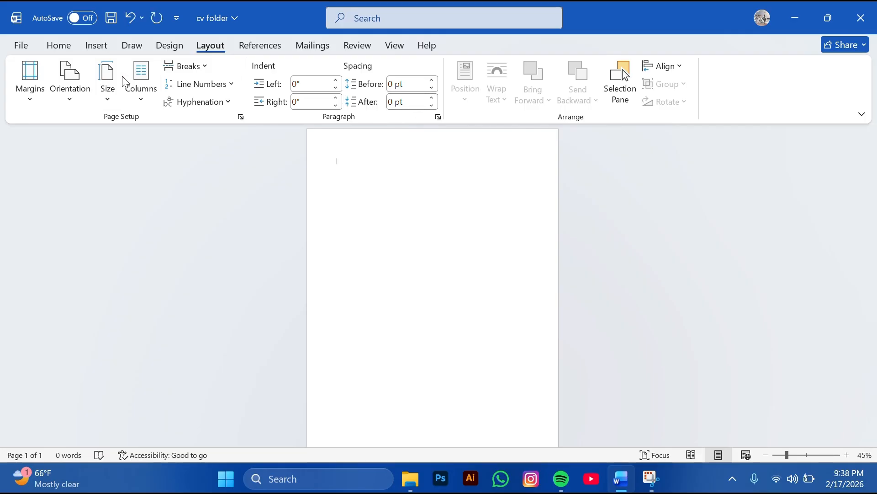
# Make the page A4 portrait with Normal margins
pyautogui.click(56, 98)
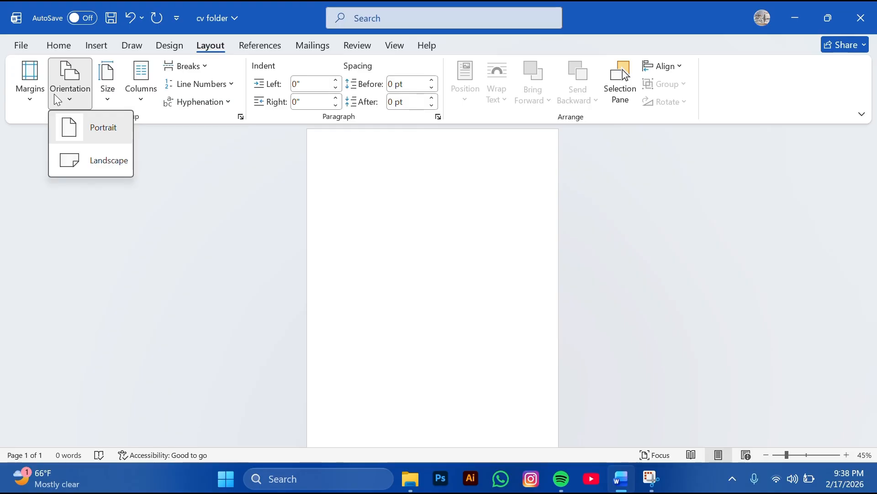
pyautogui.click(96, 114)
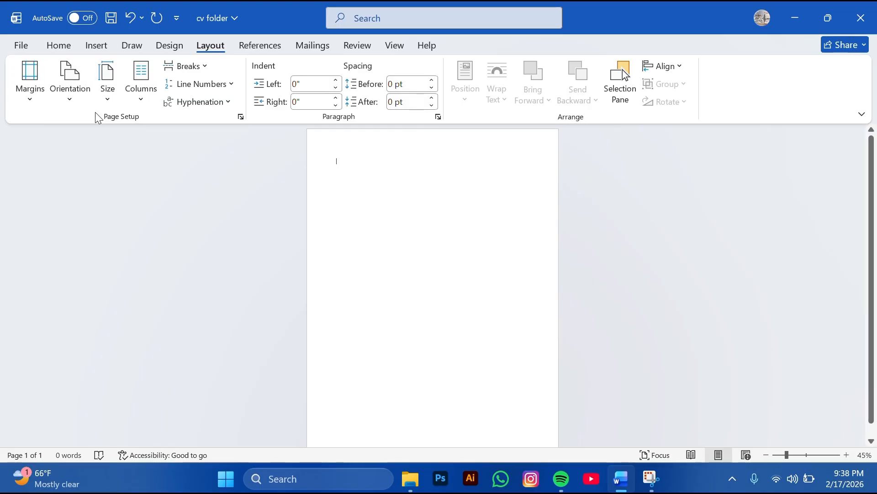
pyautogui.click(114, 87)
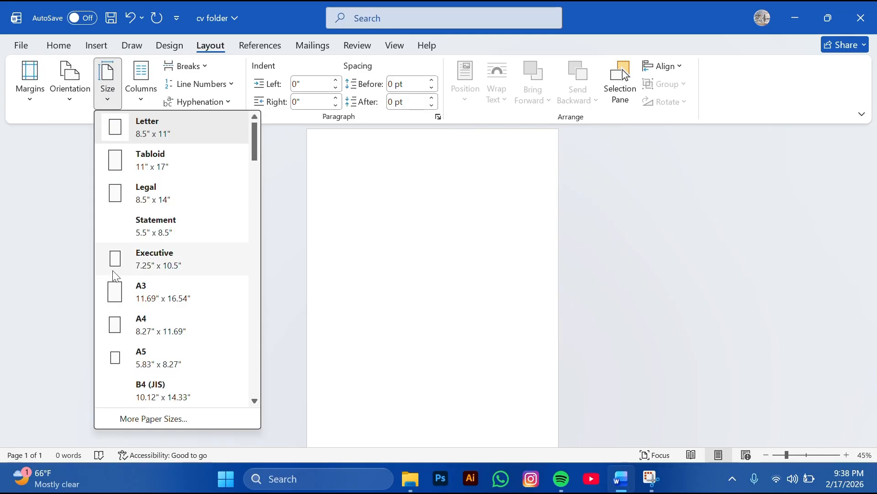
pyautogui.click(155, 325)
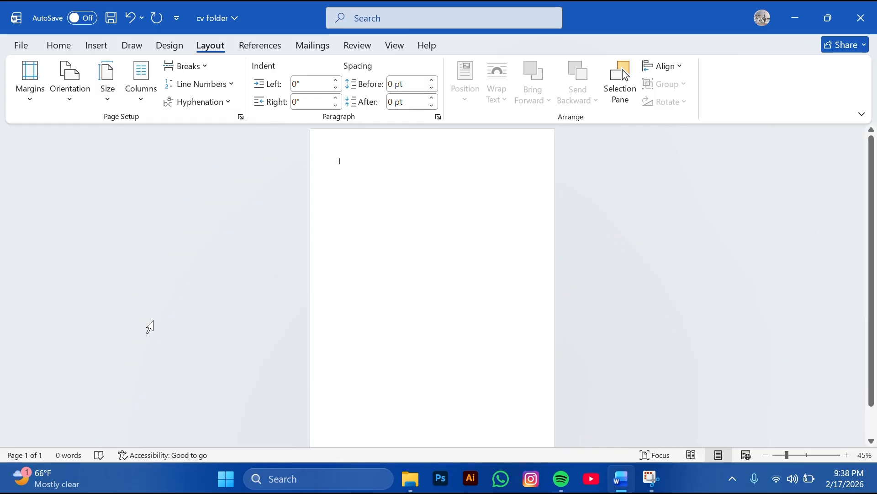
pyautogui.click(29, 81)
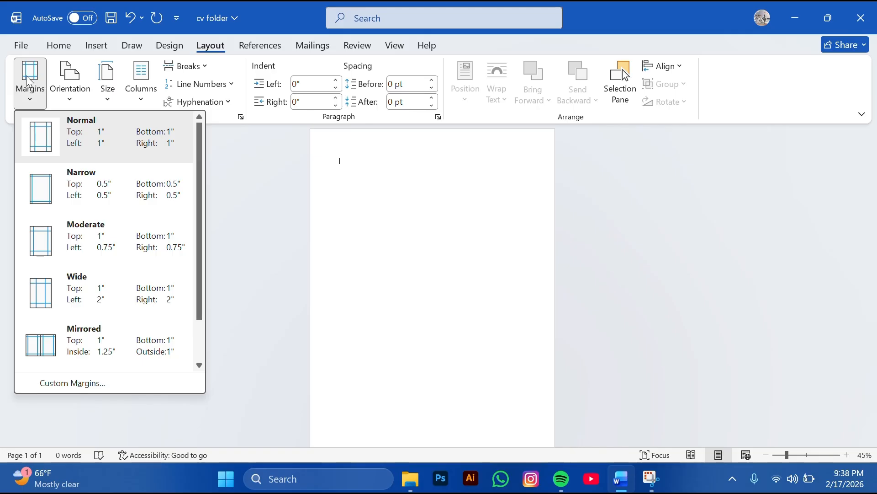
pyautogui.click(62, 145)
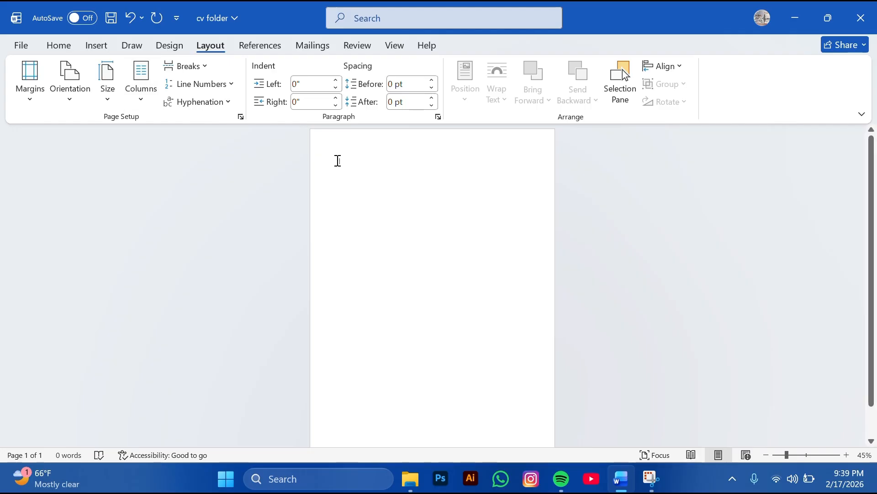
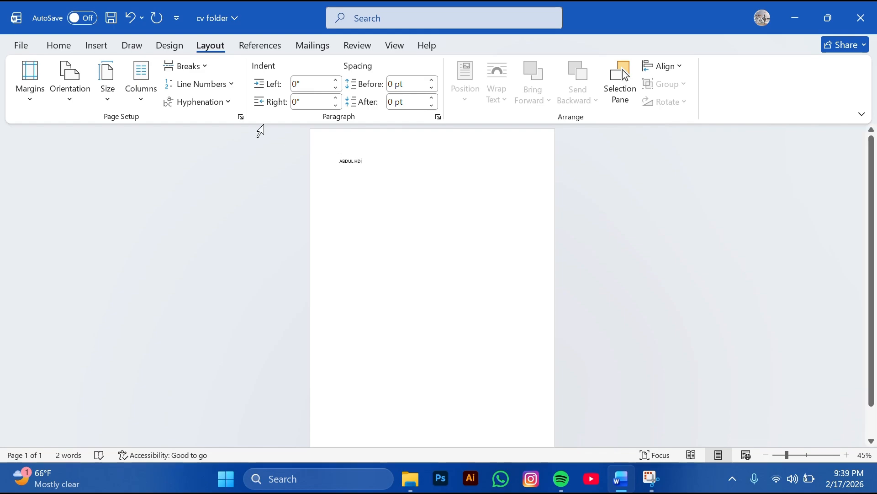
# Type the person's name as a heading, format it 26 pt Arial Black, and start a new line
pyautogui.click(96, 45)
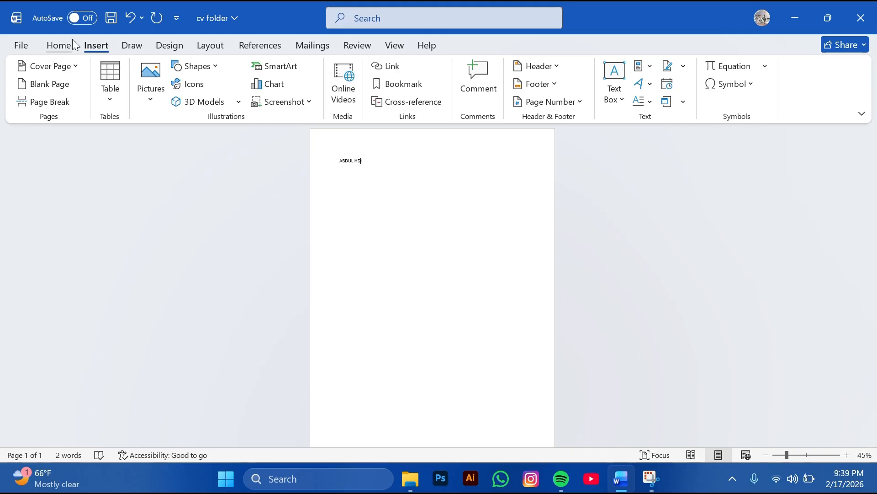
pyautogui.moveTo(365, 158); pyautogui.dragTo(340, 160)
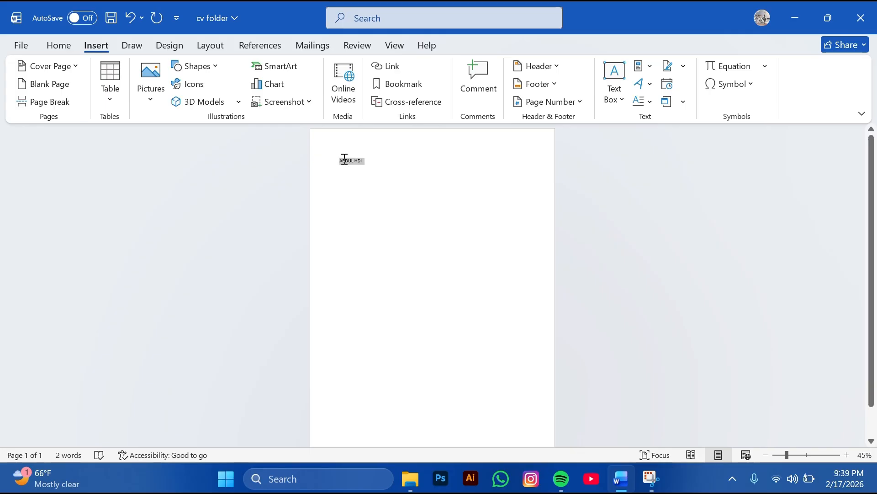
pyautogui.click(443, 117)
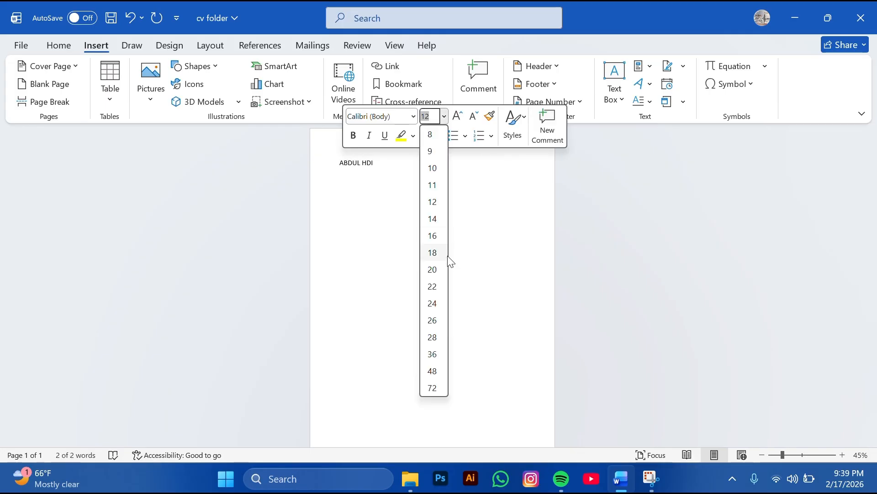
pyautogui.click(438, 326)
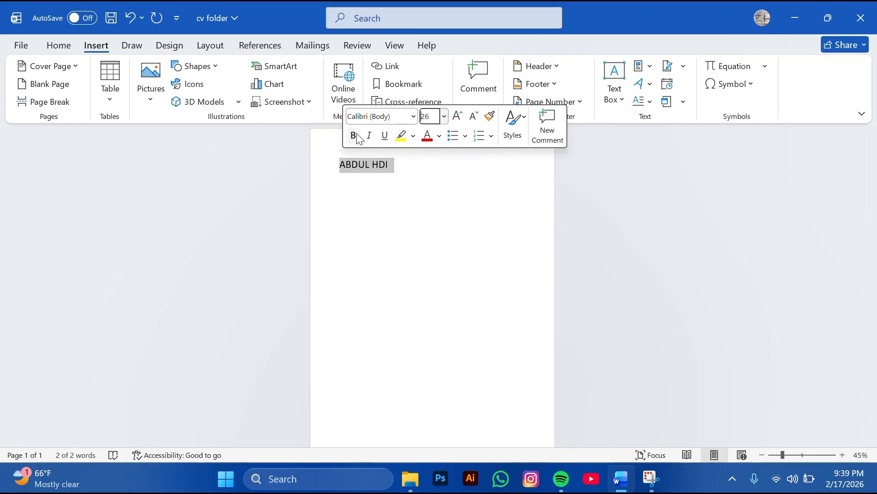
pyautogui.click(413, 116)
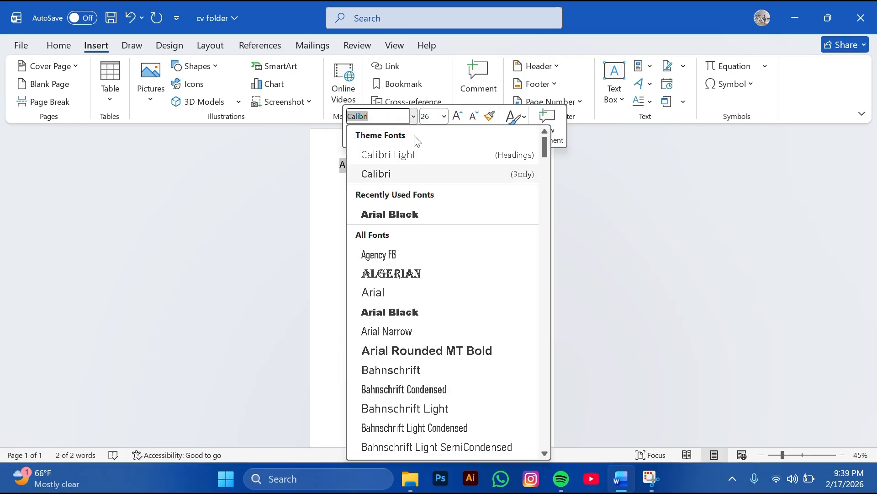
pyautogui.click(423, 214)
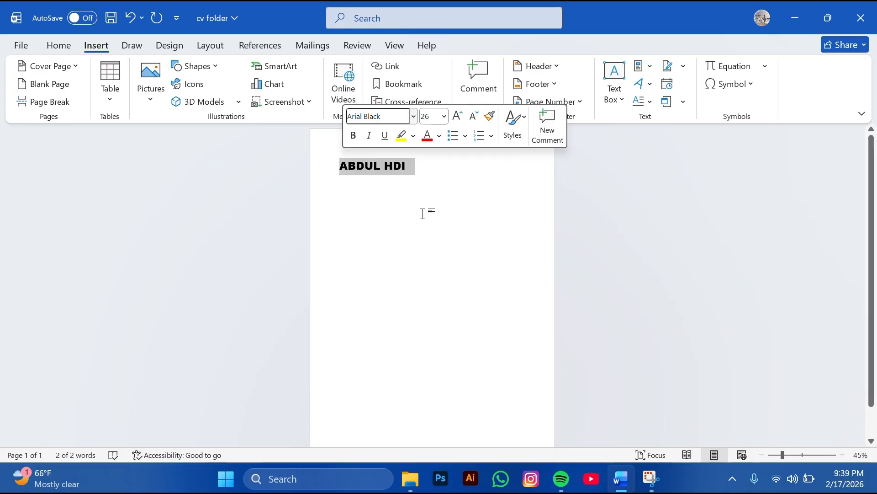
pyautogui.click(407, 206)
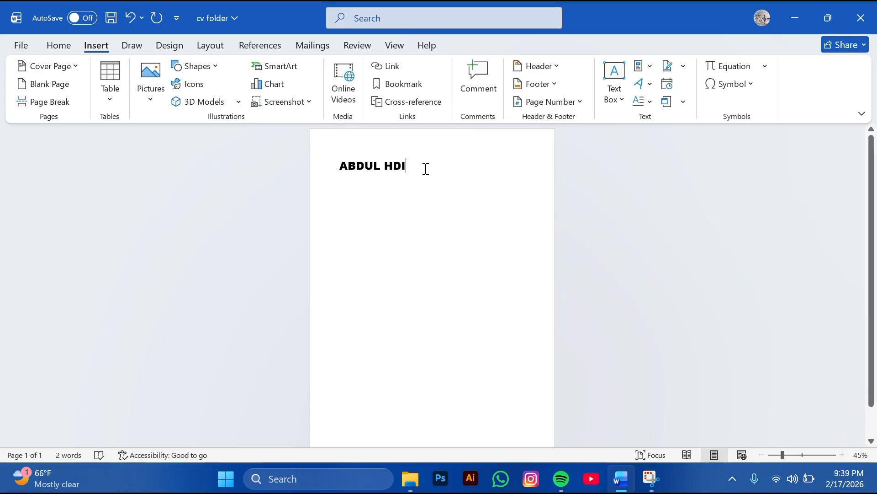
pyautogui.press('Return')
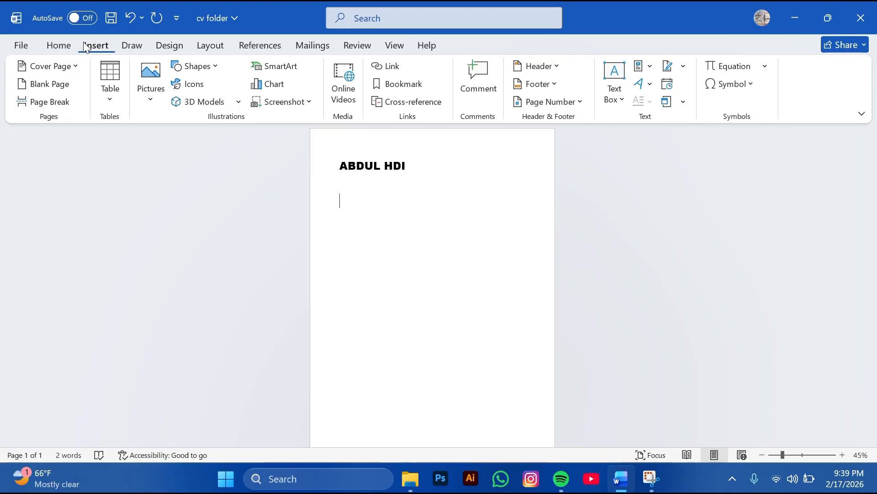
# Switch to 14 pt and type the 'OBJECTIVES:' heading with a new line below
pyautogui.click(61, 46)
pyautogui.click(179, 71)
pyautogui.click(182, 71)
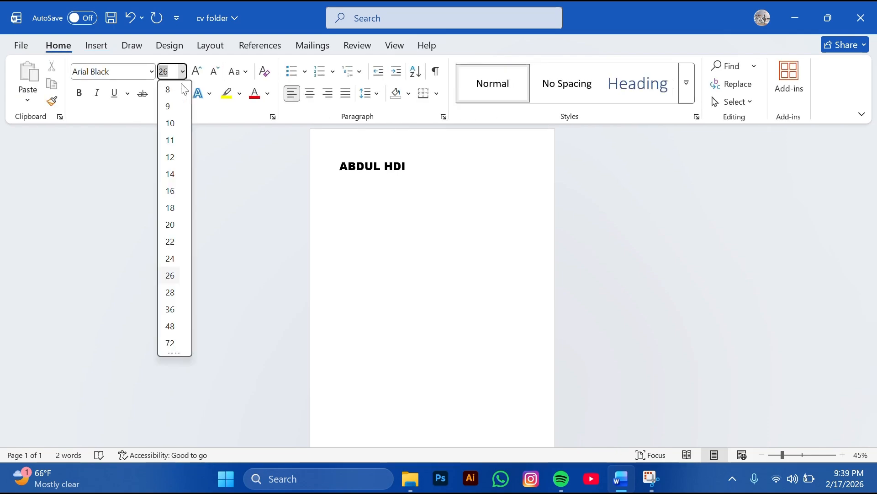
pyautogui.click(171, 174)
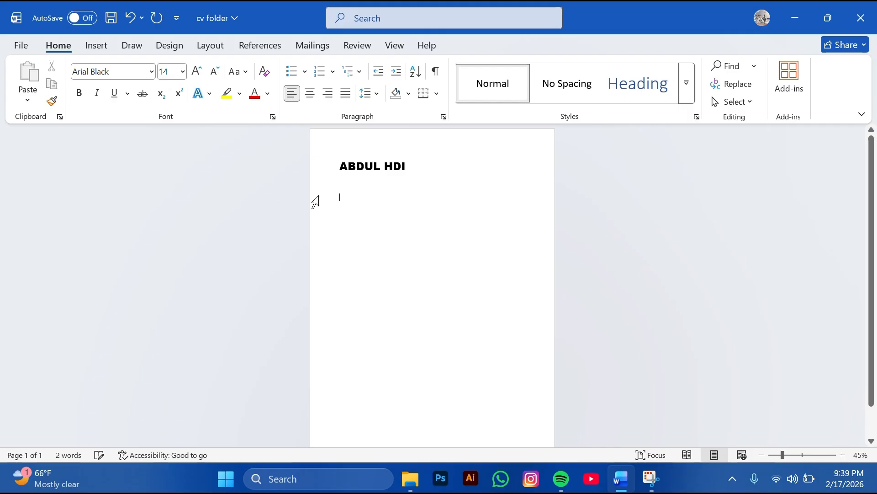
pyautogui.write('ob')
pyautogui.press('BackSpace')
pyautogui.press('BackSpace')
pyautogui.write('oBJE')
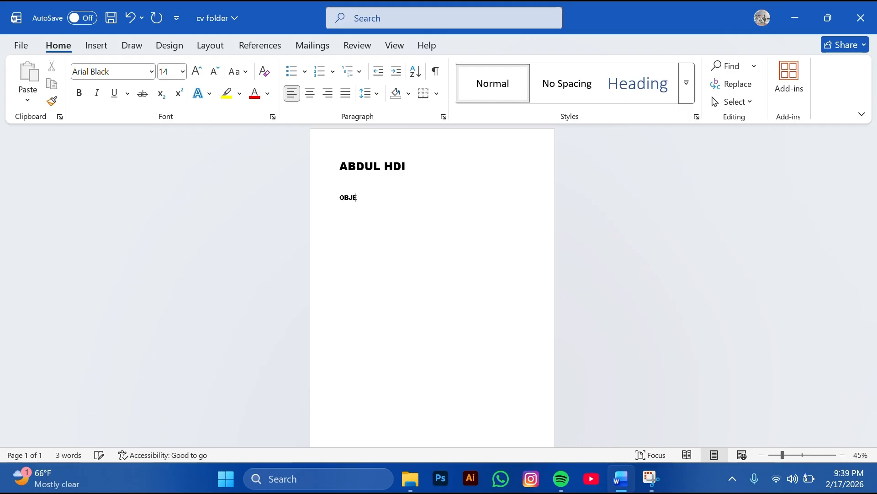
pyautogui.write('CTIE')
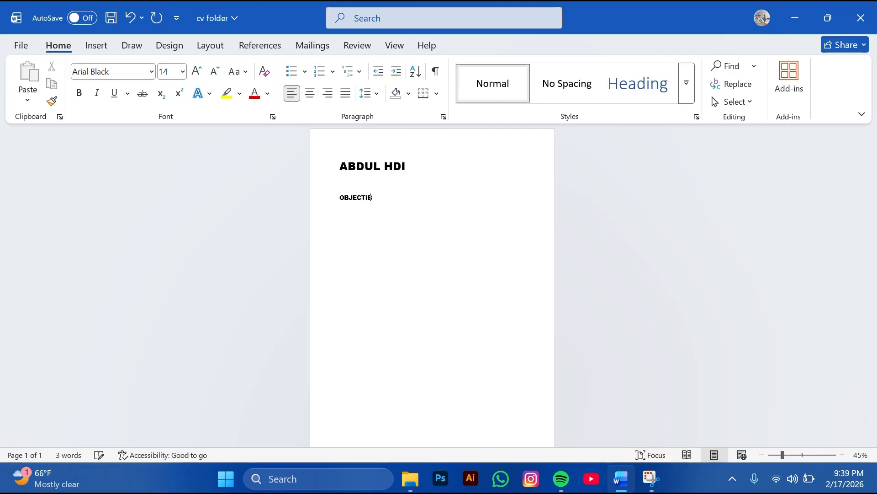
pyautogui.press('BackSpace')
pyautogui.write('VES')
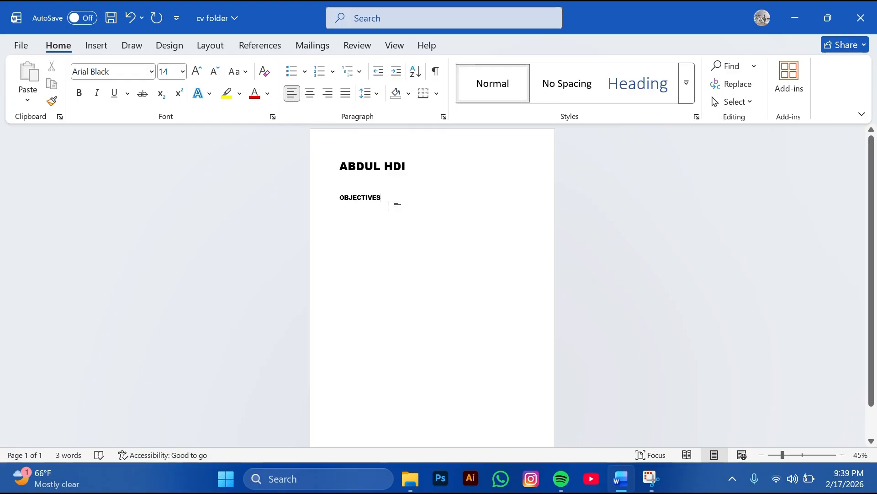
pyautogui.write(':')
pyautogui.press('Return')
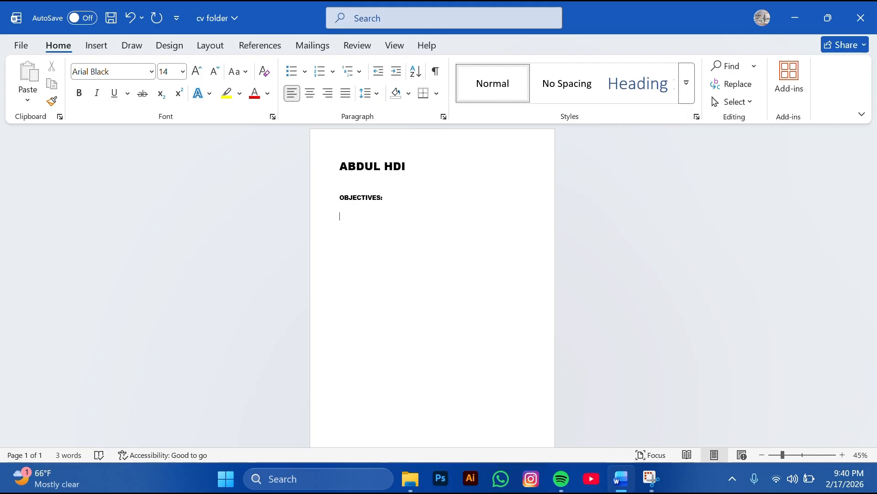
pyautogui.write('I am')
pyautogui.press('BackSpace')
pyautogui.press('BackSpace')
pyautogui.press('BackSpace')
pyautogui.press('BackSpace')
pyautogui.press('BackSpace')
# Set the line under OBJECTIVES: to Arial, type 'I', and zoom to 75%
pyautogui.click(151, 71)
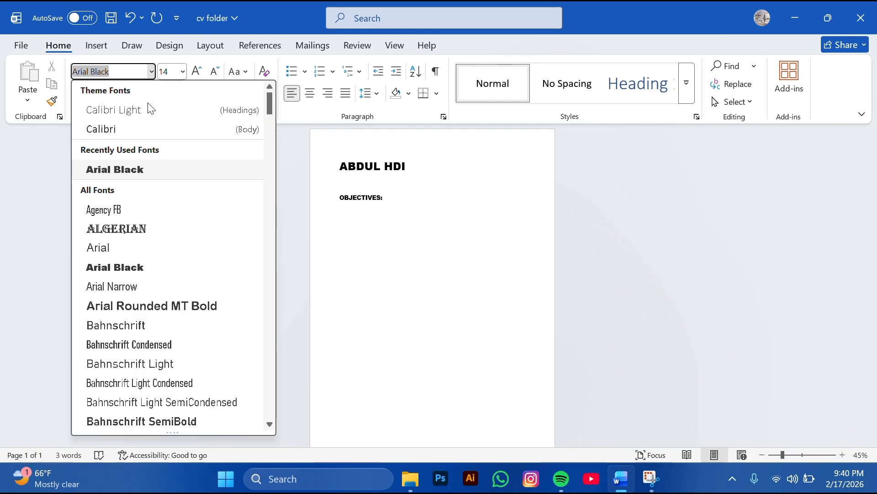
pyautogui.click(159, 131)
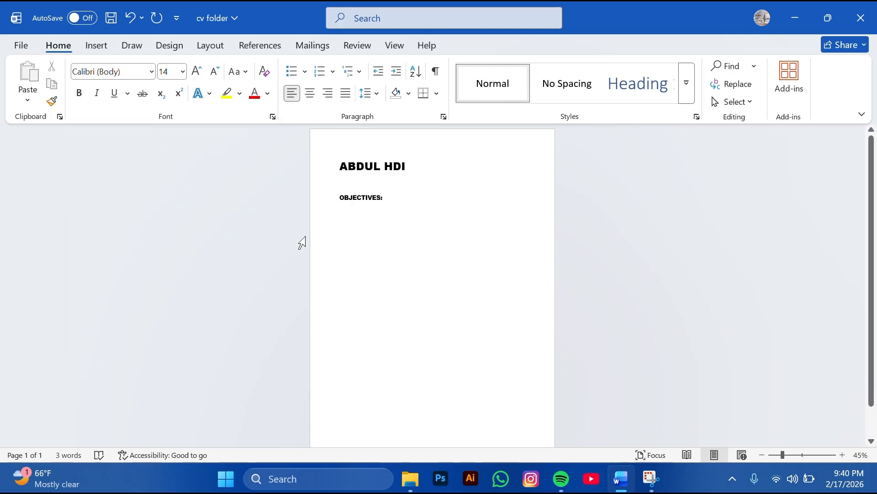
pyautogui.write('I')
pyautogui.press('BackSpace')
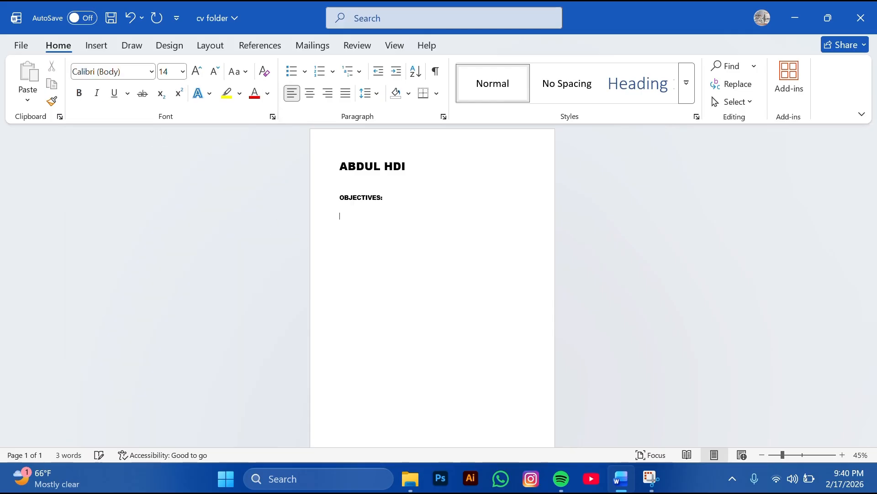
pyautogui.click(152, 72)
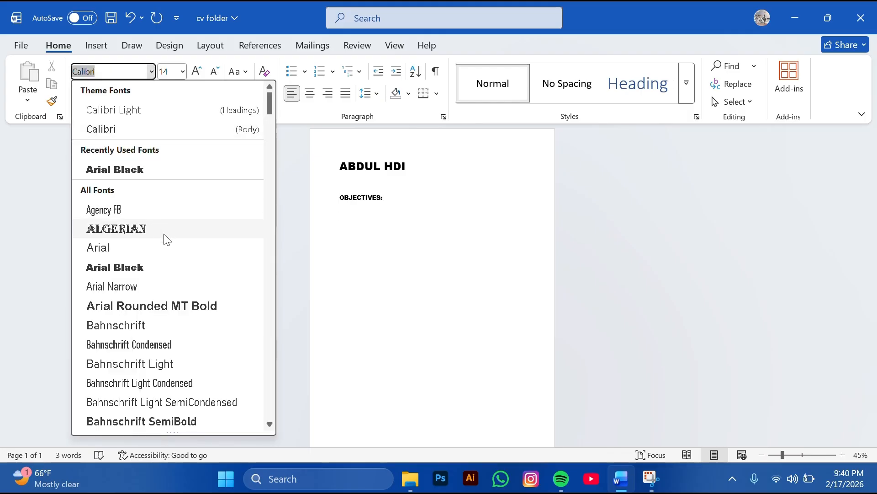
pyautogui.click(171, 249)
pyautogui.write('I')
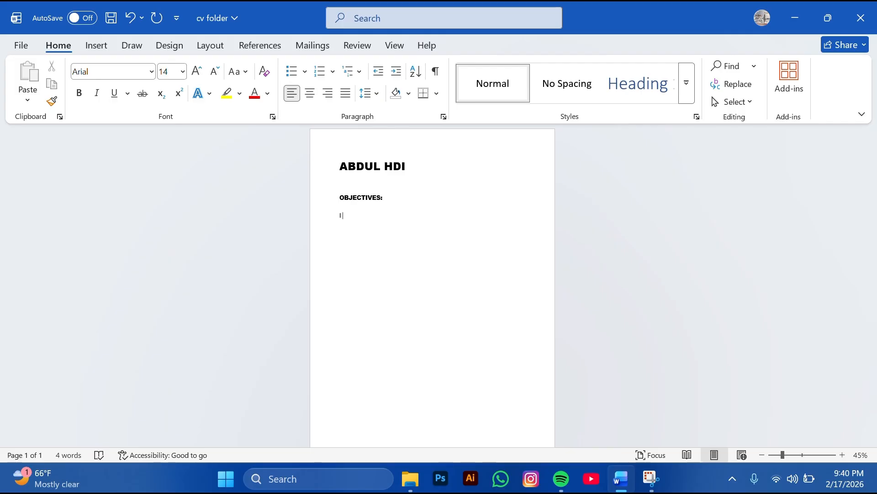
pyautogui.click(795, 455)
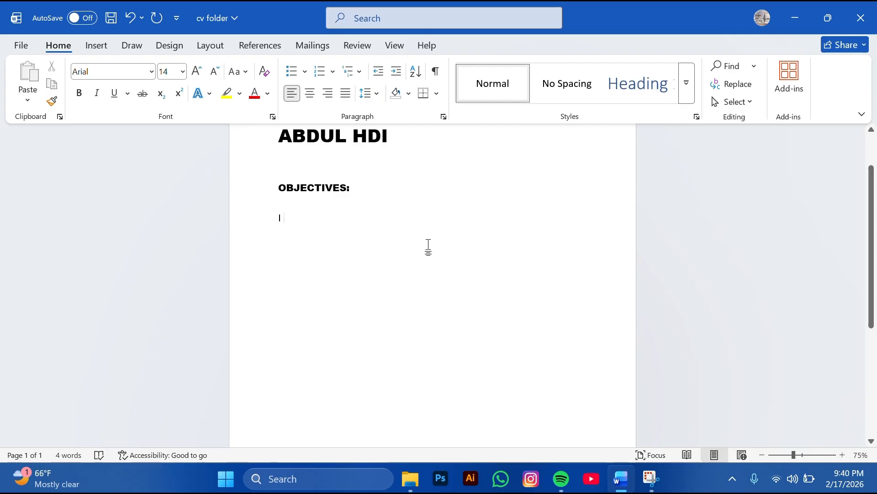
# Type 'am a office manager and enjoy working in a busy environment. i am given a chance'
pyautogui.write('am a')
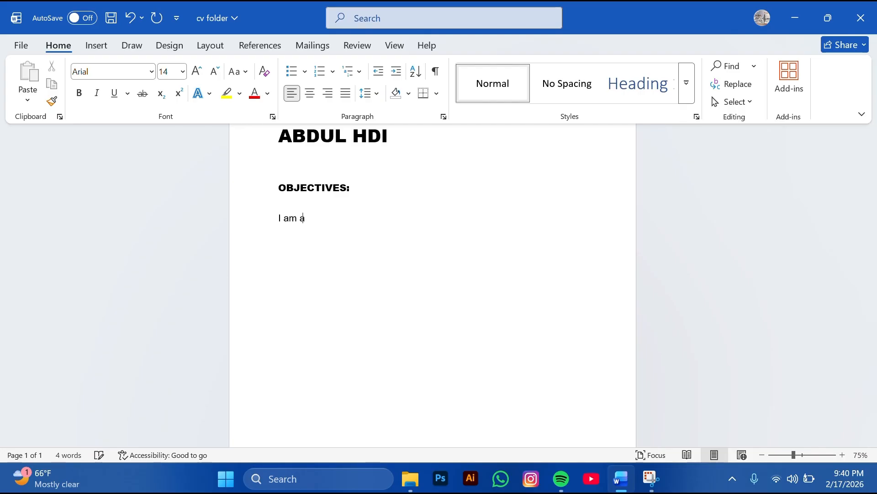
pyautogui.write(' offic')
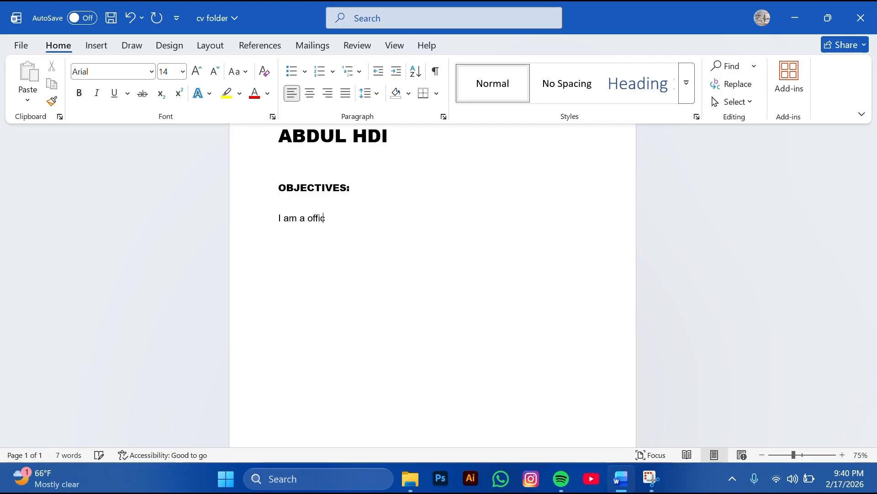
pyautogui.write('e manader')
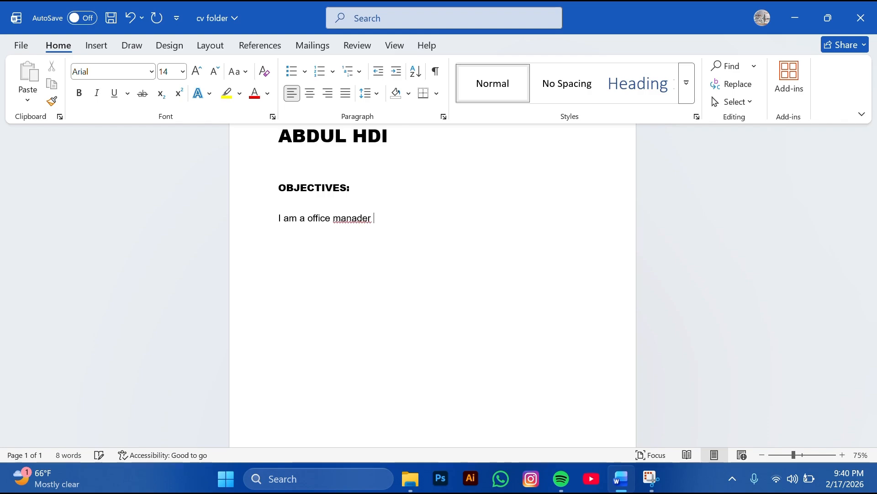
pyautogui.press('BackSpace')
pyautogui.press('BackSpace')
pyautogui.press('BackSpace')
pyautogui.press('BackSpace')
pyautogui.write('ger and enjoy')
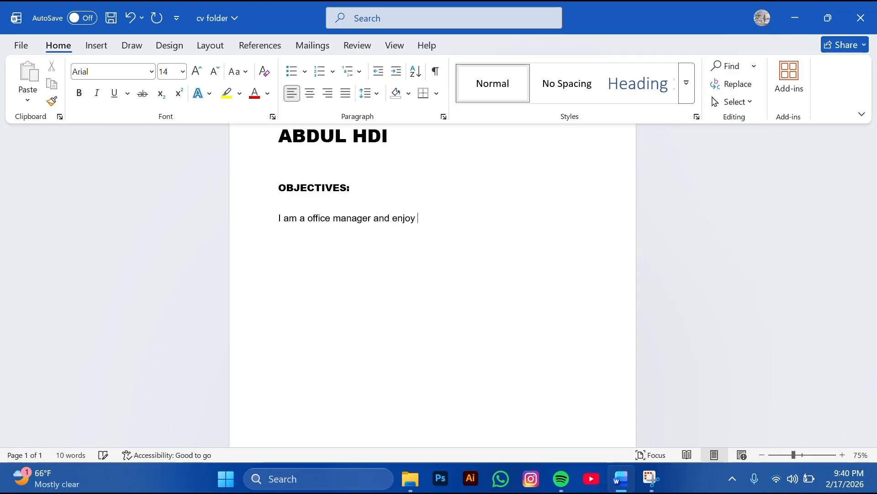
pyautogui.write(' working in a busy ')
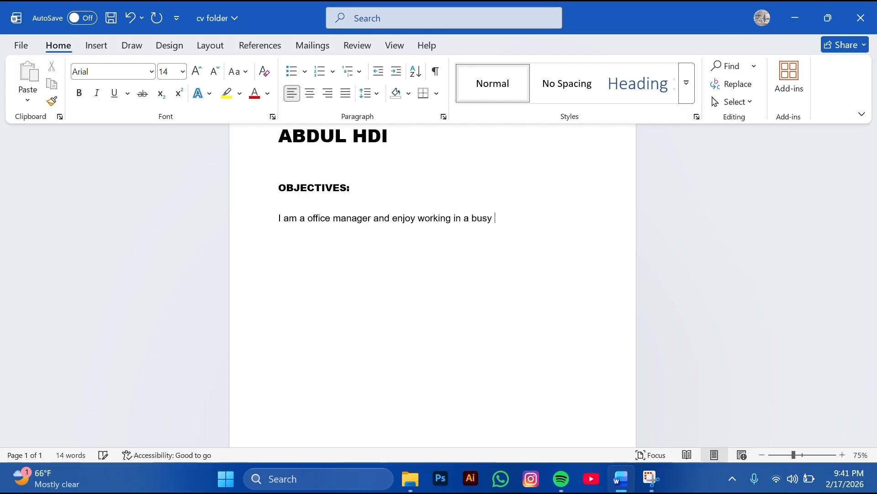
pyautogui.write('environme')
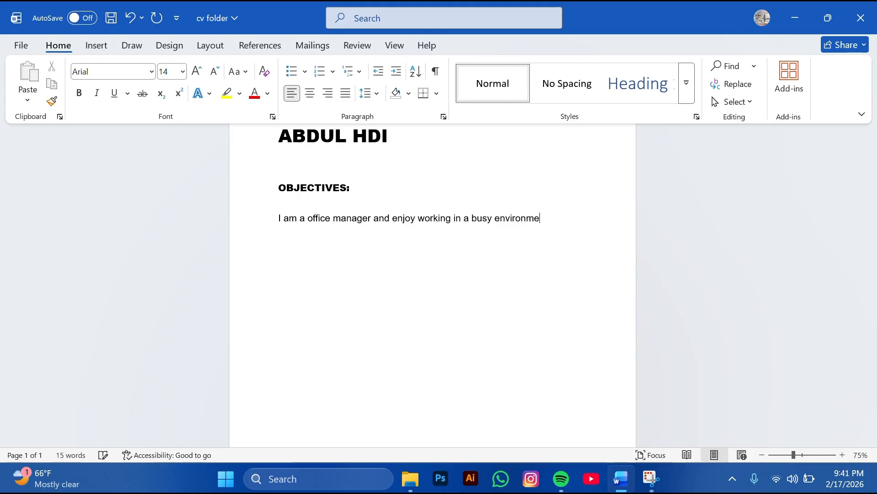
pyautogui.write('nt. i')
pyautogui.write('am')
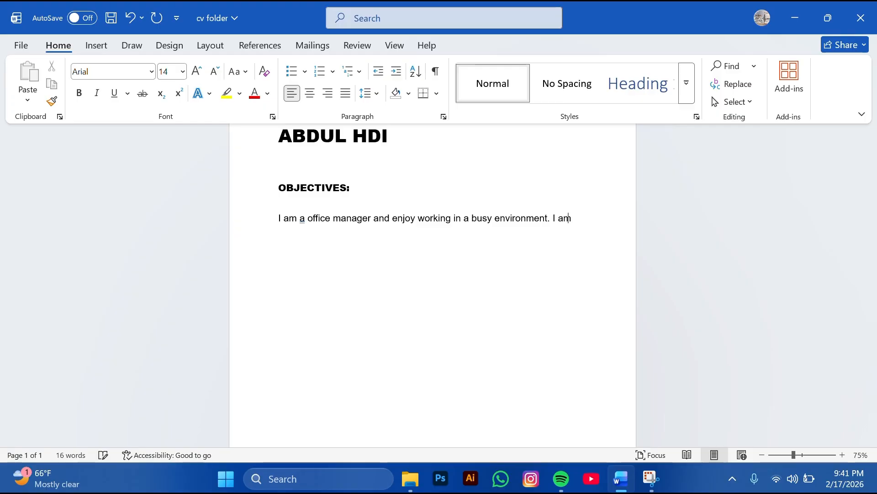
pyautogui.write(' given')
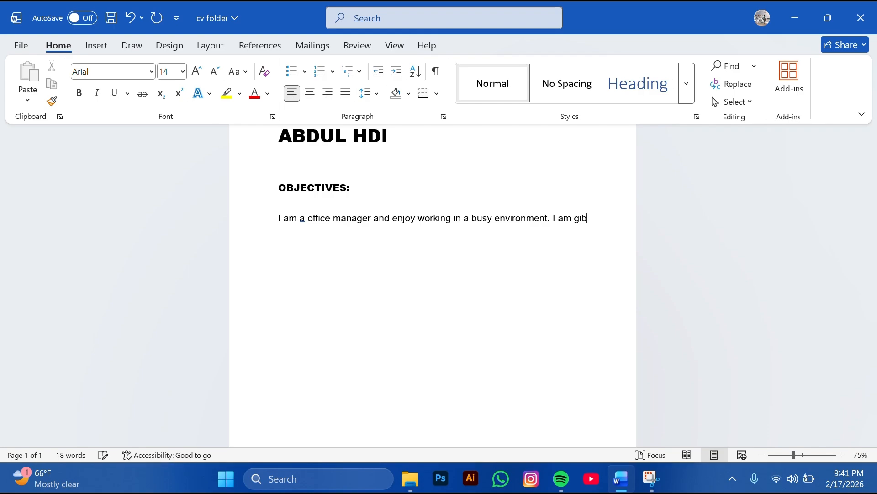
pyautogui.write(' a chance')
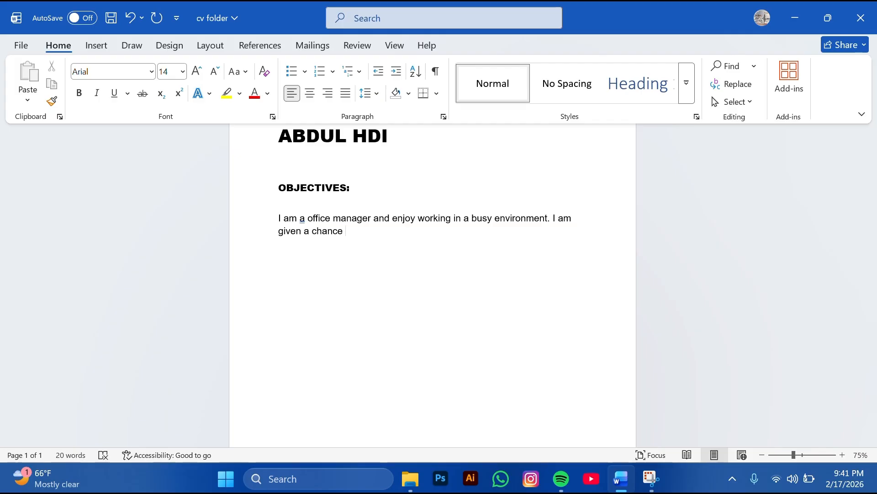
pyautogui.press('BackSpace')
pyautogui.press('BackSpace')
pyautogui.write('.')
pyautogui.press('BackSpace')
# Continue with ', I shall prove good and hardworking member of your faculty. my details are as under :'
pyautogui.write(', ')
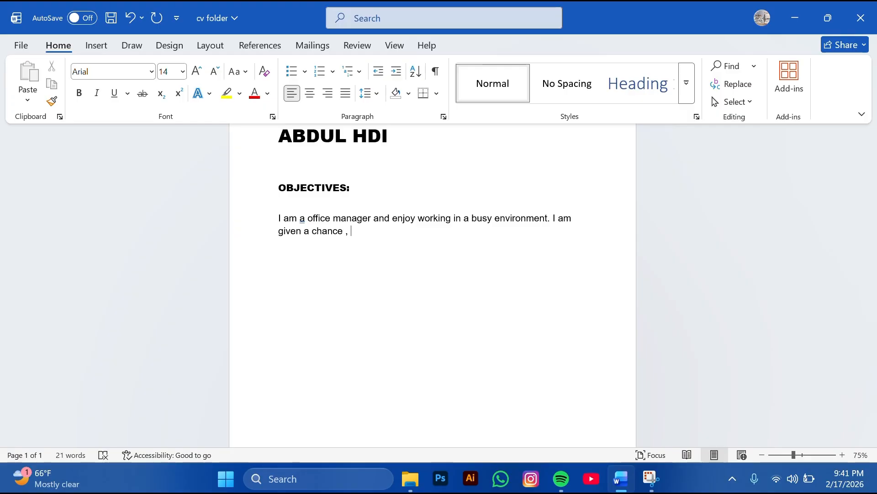
pyautogui.write('I shall')
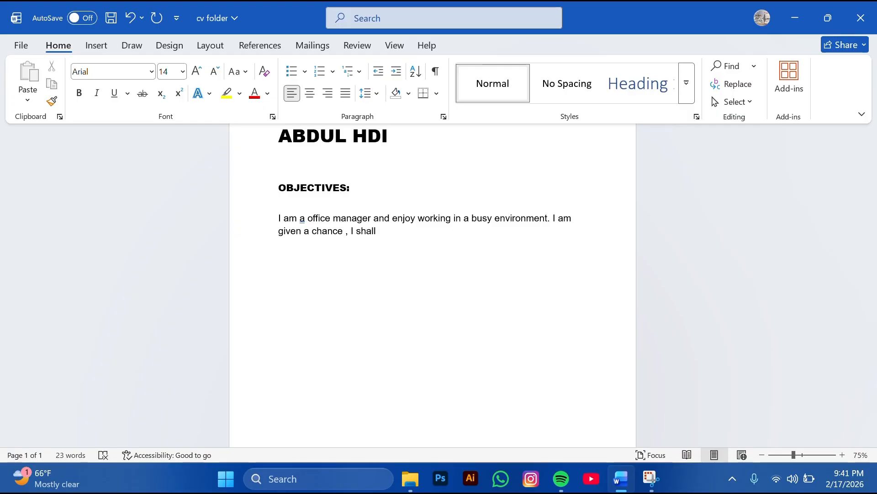
pyautogui.write(' prove ')
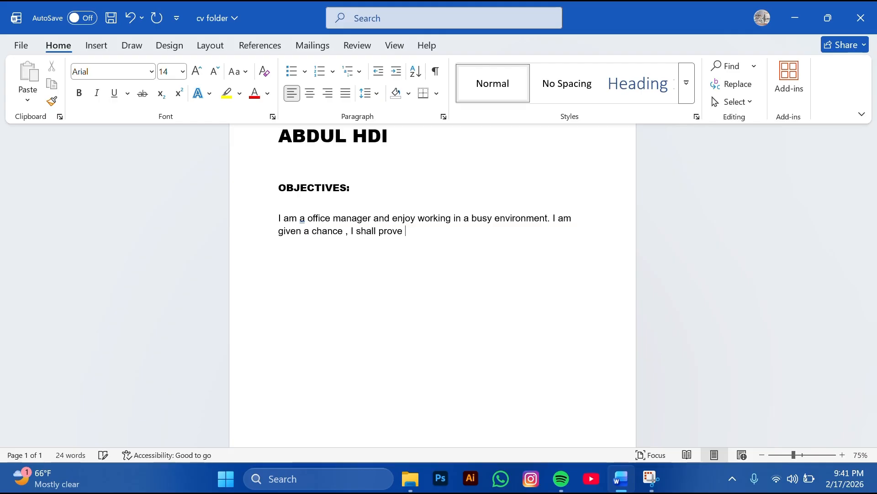
pyautogui.write('do')
pyautogui.press('BackSpace')
pyautogui.press('BackSpace')
pyautogui.press('BackSpace')
pyautogui.write('goodn')
pyautogui.press('BackSpace')
pyautogui.write('and hardwo')
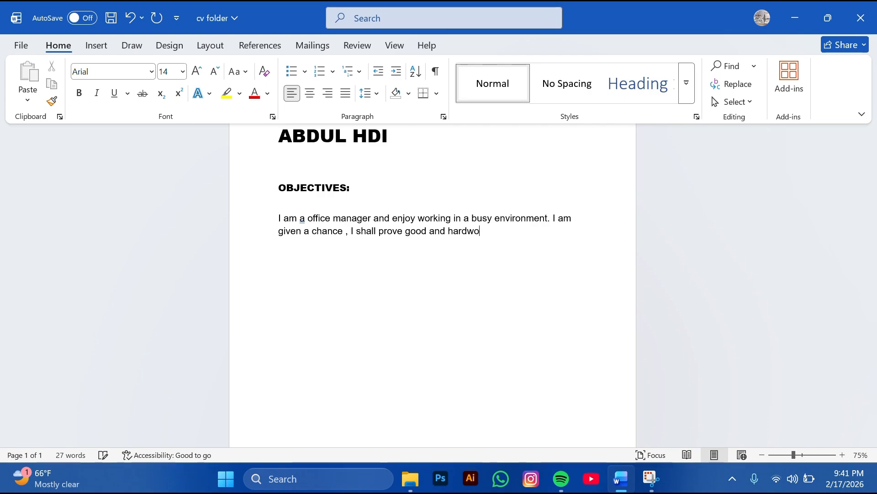
pyautogui.write('rking mem')
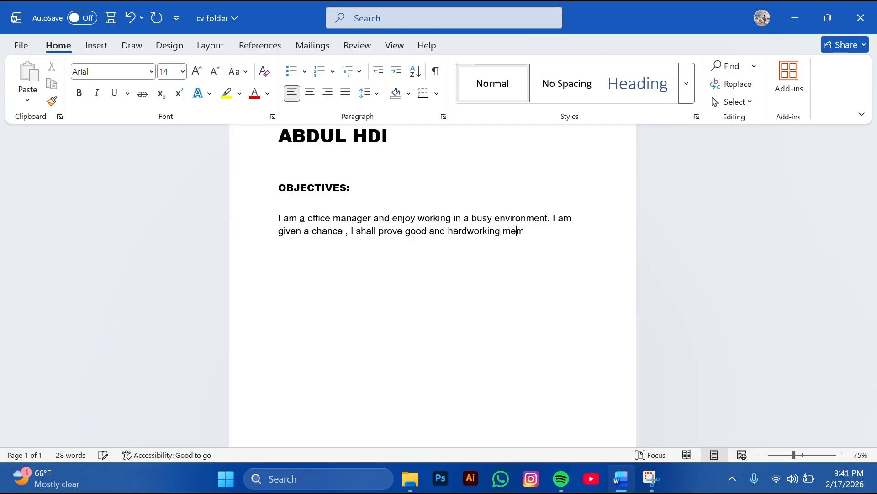
pyautogui.write('ber of your')
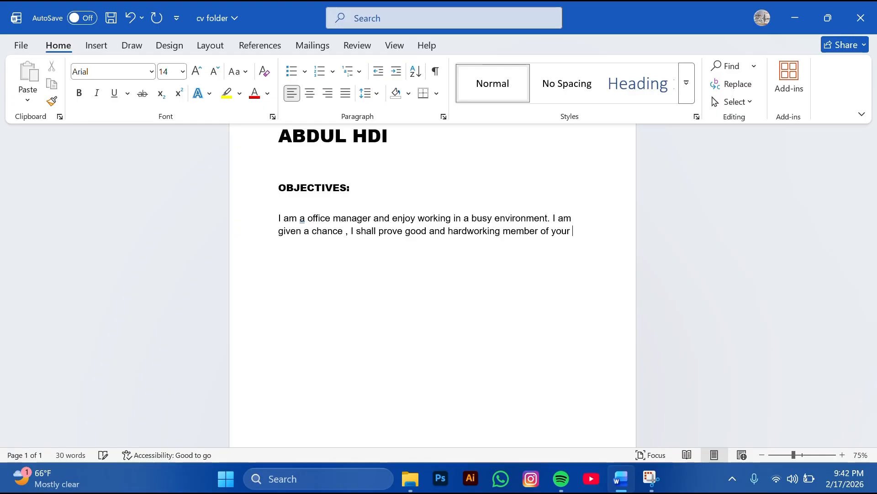
pyautogui.write(' factul')
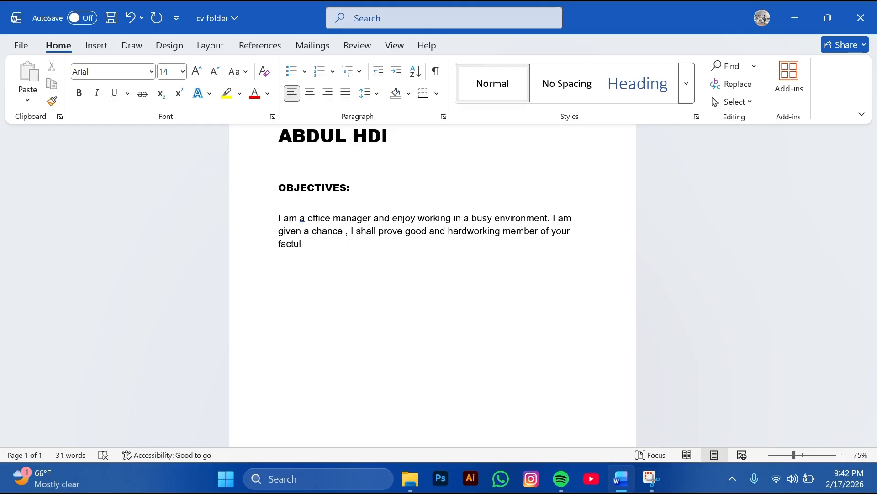
pyautogui.press('BackSpace')
pyautogui.press('BackSpace')
pyautogui.press('BackSpace')
pyautogui.write('ulty. myb')
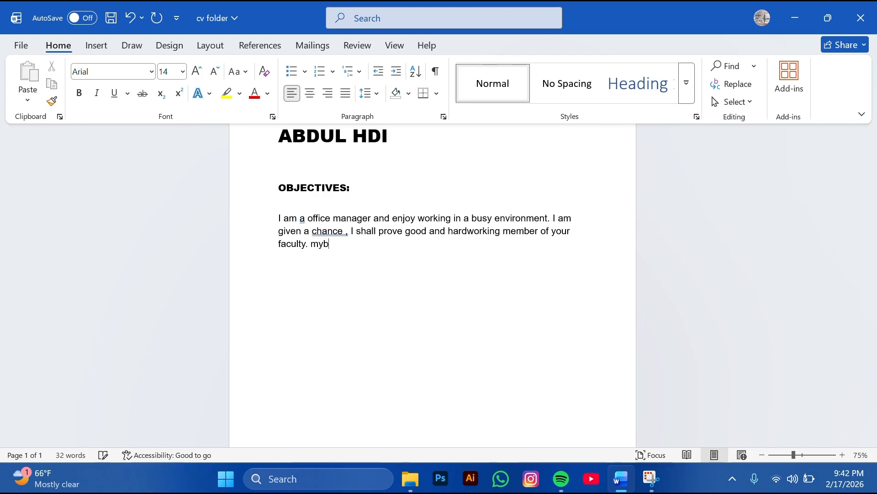
pyautogui.press('BackSpace')
pyautogui.write('details ')
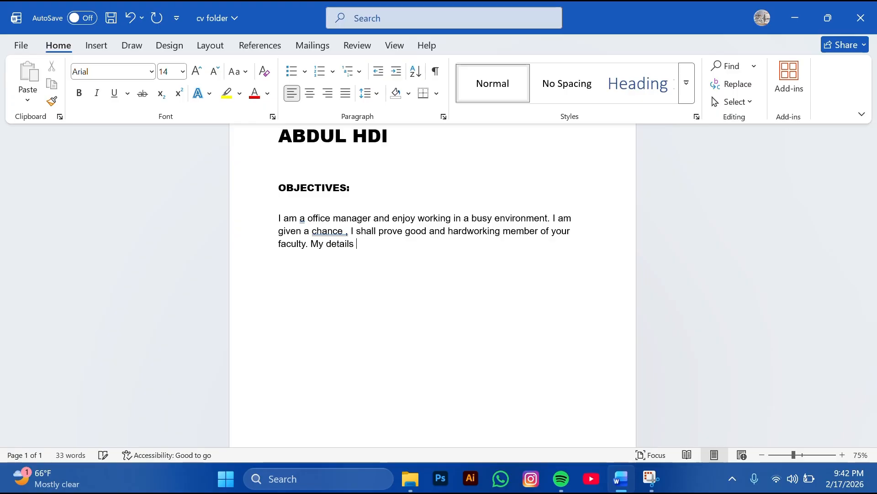
pyautogui.write('are as under :')
# Add a Father's Name line with a tab-aligned colon followed by the father's name
pyautogui.press('Return')
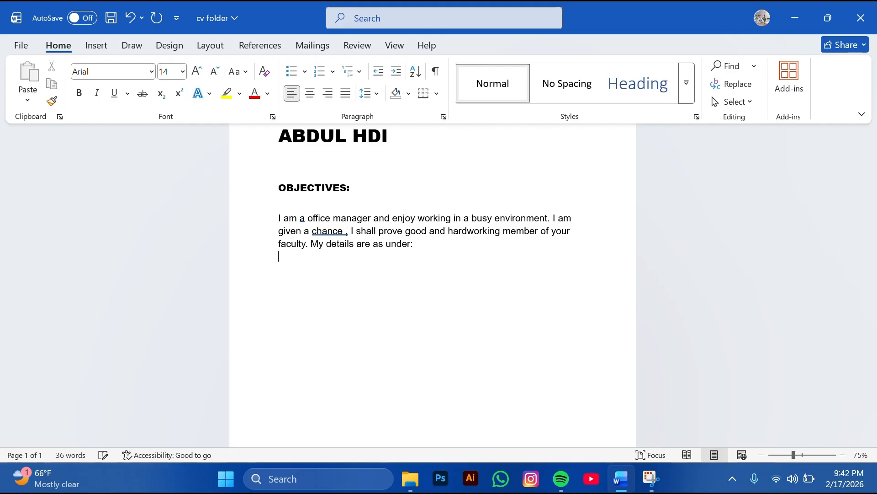
pyautogui.press('Return')
pyautogui.press('BackSpace')
pyautogui.press('BackSpace')
pyautogui.press('Return')
pyautogui.write('Father')
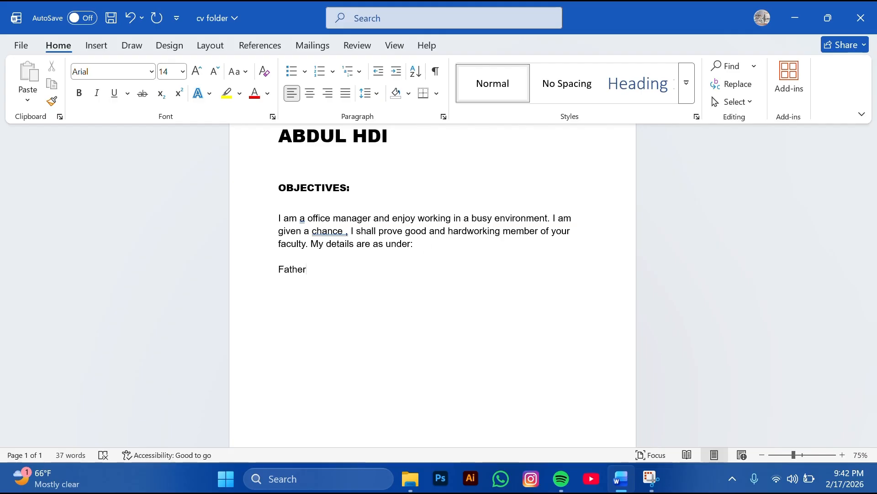
pyautogui.write("'")
pyautogui.write('s ')
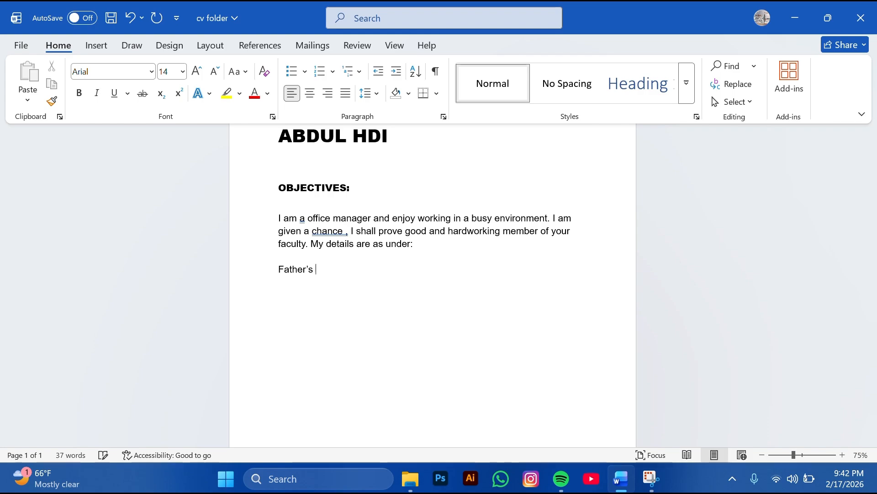
pyautogui.write('Name')
pyautogui.press('BackSpace')
pyautogui.press('BackSpace')
pyautogui.press('Tab')
pyautogui.press('Tab')
pyautogui.press('Tab')
pyautogui.press('Tab')
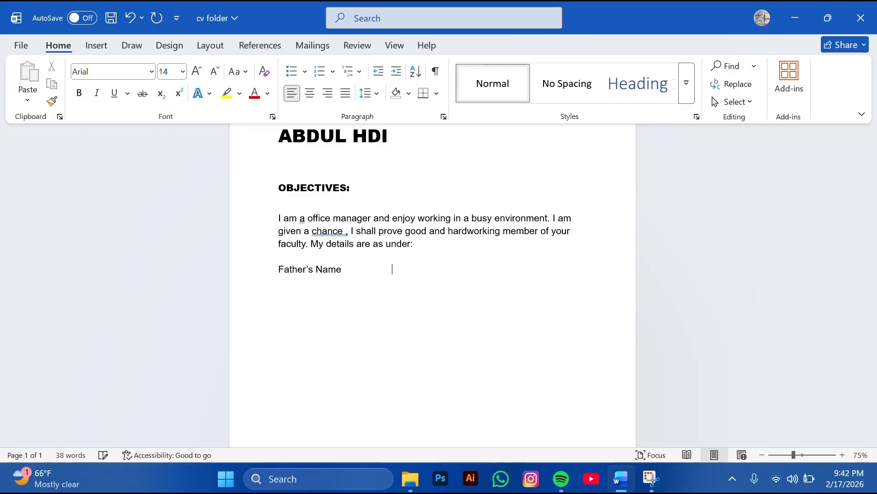
pyautogui.write(':')
pyautogui.press('Tab')
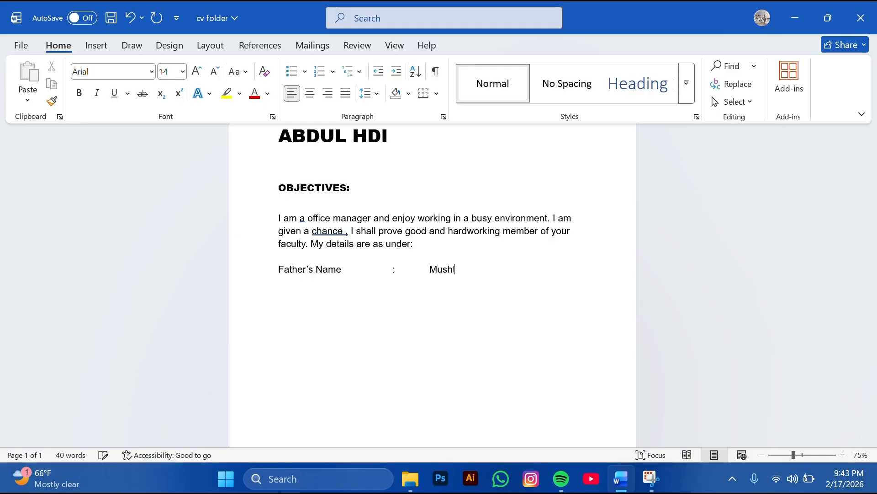
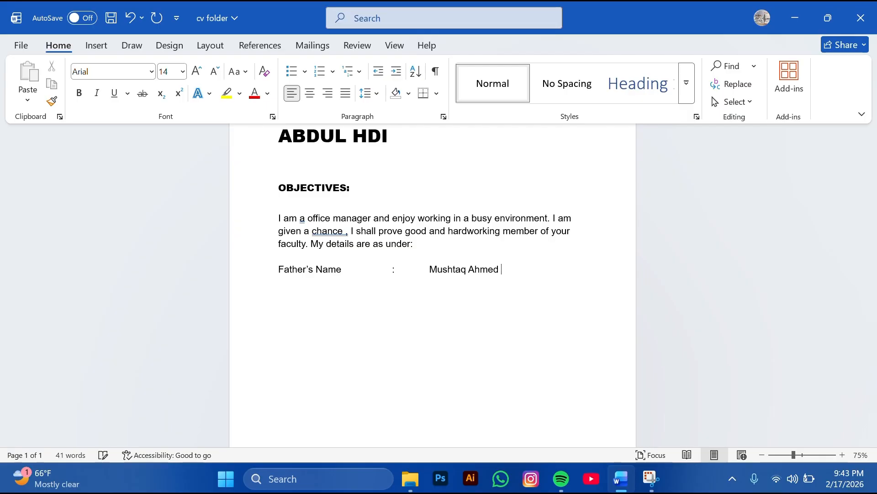
# Add a Phone no line with a colon followed by the phone number
pyautogui.press('Return')
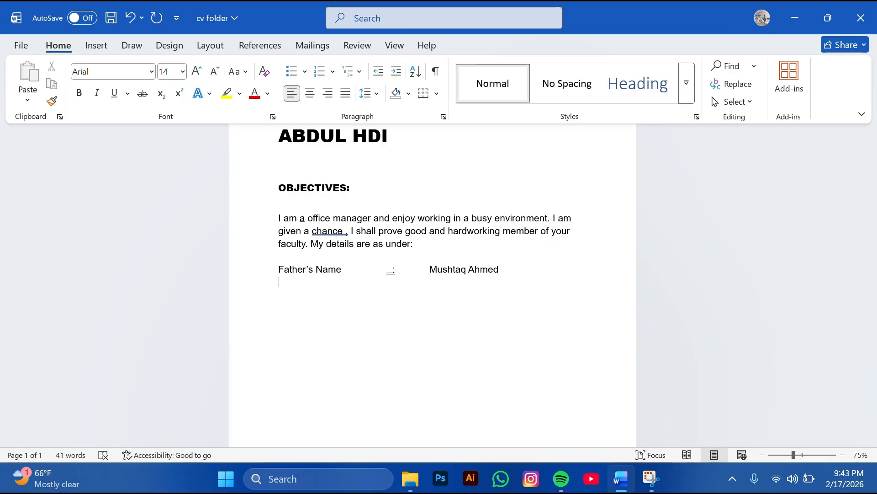
pyautogui.write('Phon')
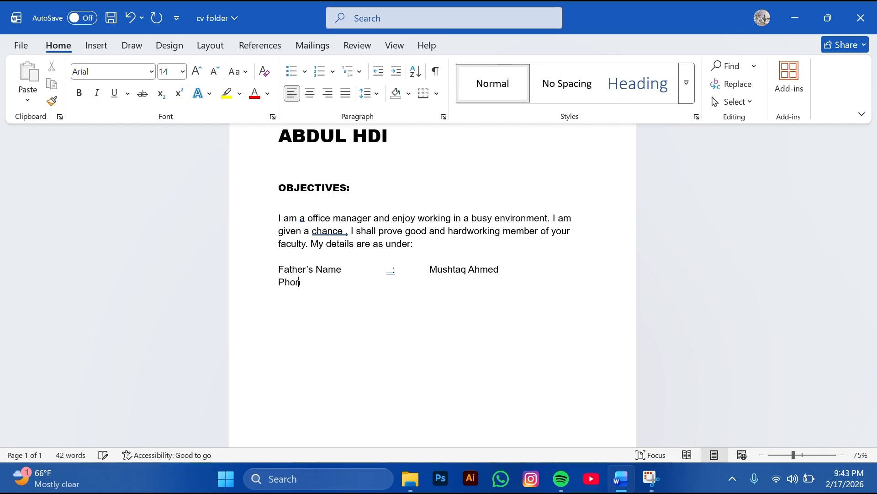
pyautogui.write('e NO')
pyautogui.press('BackSpace')
pyautogui.press('BackSpace')
pyautogui.write('no  :')
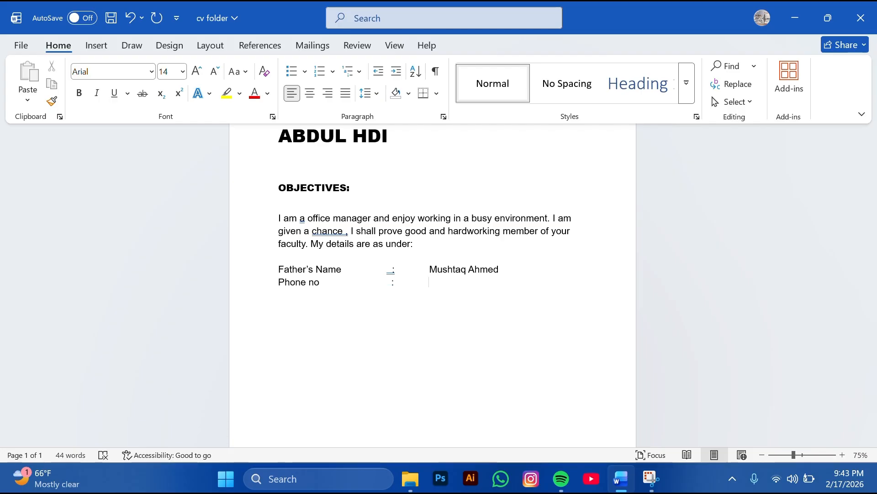
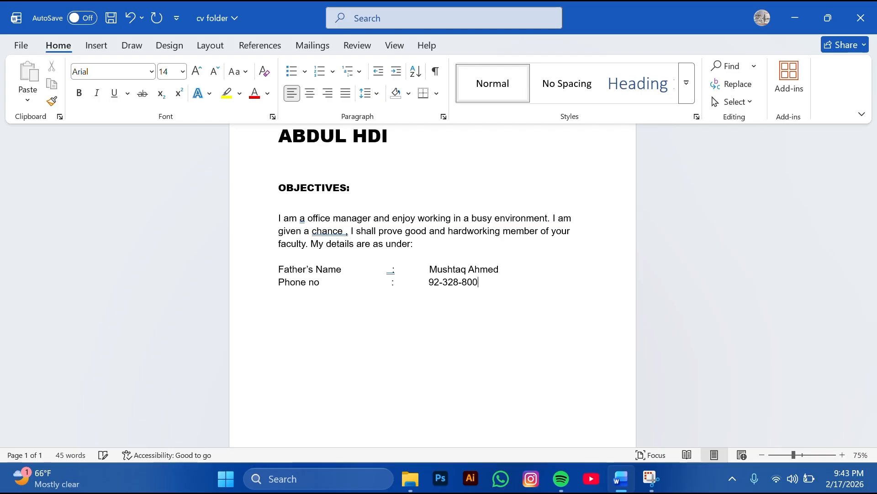
pyautogui.press('Return')
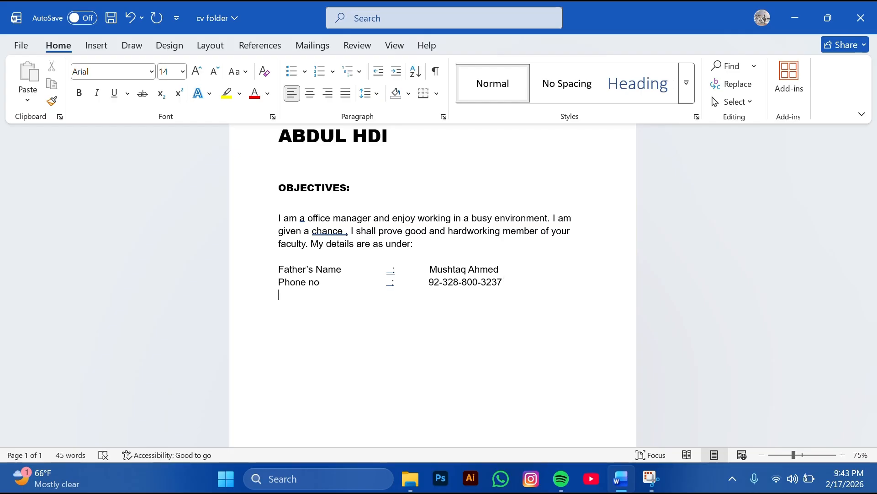
pyautogui.write('Date Birth')
pyautogui.press('Tab')
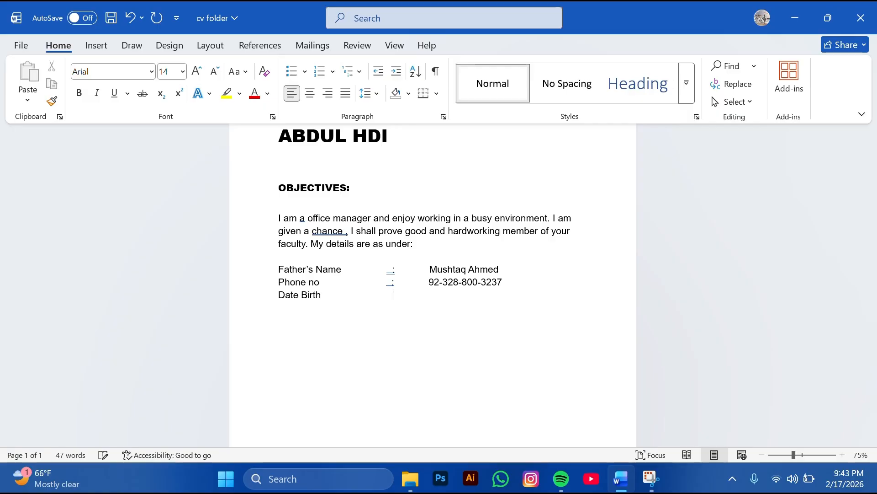
pyautogui.write(':')
pyautogui.press('BackSpace')
pyautogui.press('BackSpace')
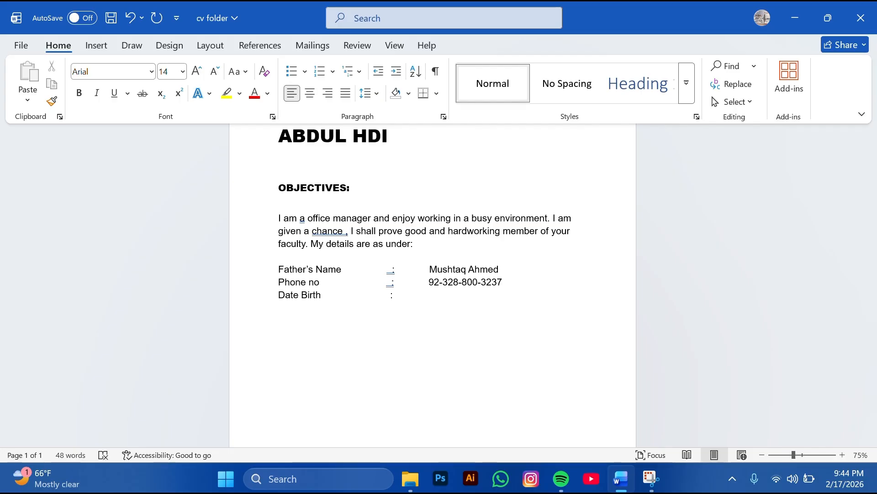
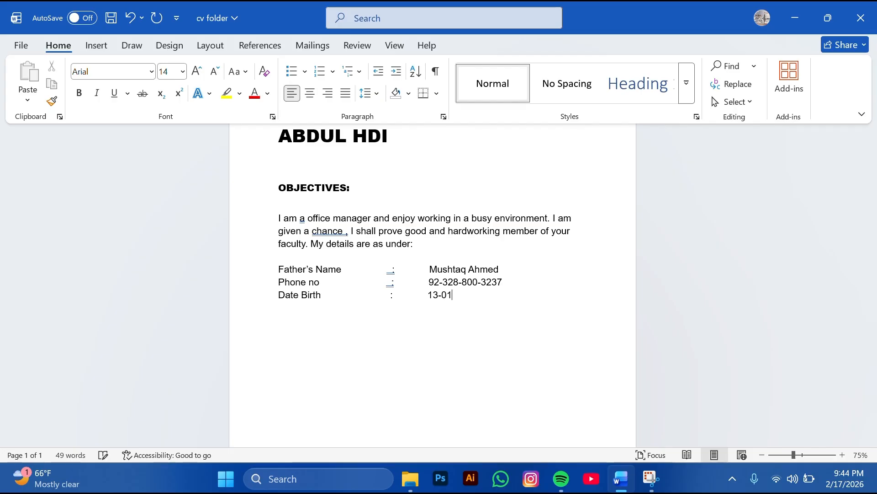
# Add a Domicile line reading 'Lahore (Punjab)' and start a new line below
pyautogui.press('Return')
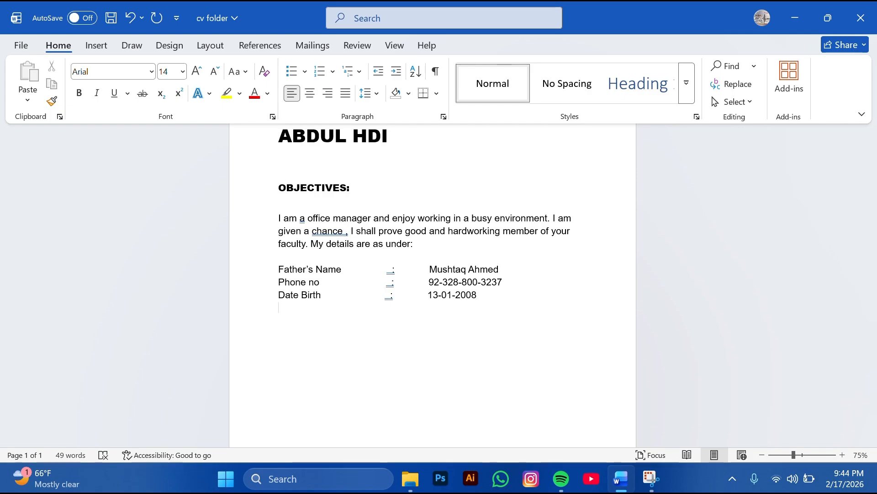
pyautogui.write('Domicile')
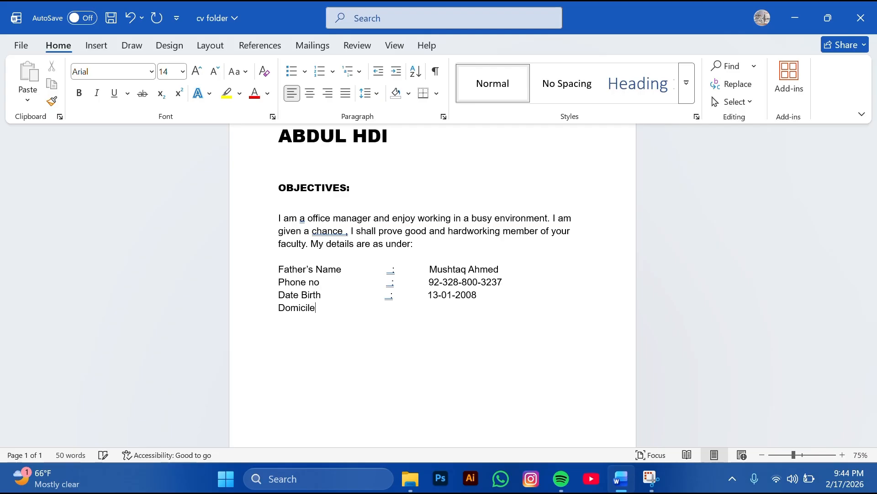
pyautogui.press('Tab')
pyautogui.press('Tab')
pyautogui.write(':')
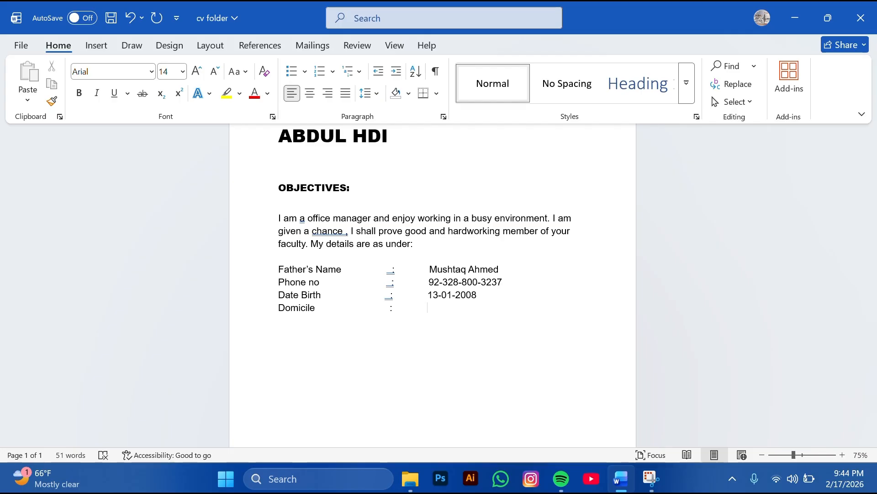
pyautogui.write('lahore')
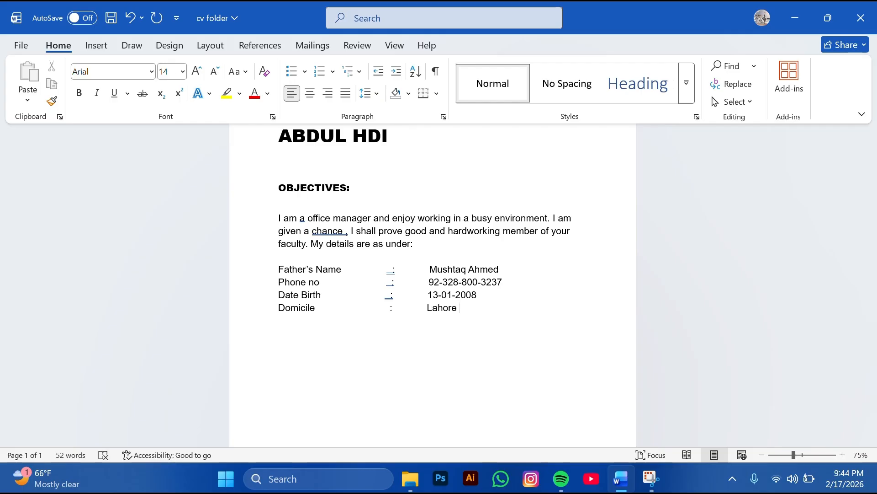
pyautogui.write(' (punjan')
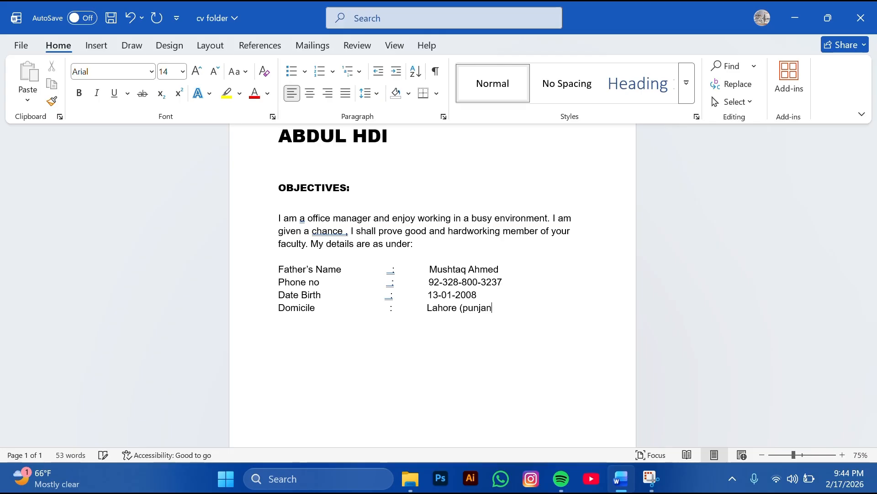
pyautogui.press('BackSpace')
pyautogui.write('b')
pyautogui.press('Return')
pyautogui.write('0')
pyautogui.press('BackSpace')
pyautogui.write(')')
pyautogui.press('Return')
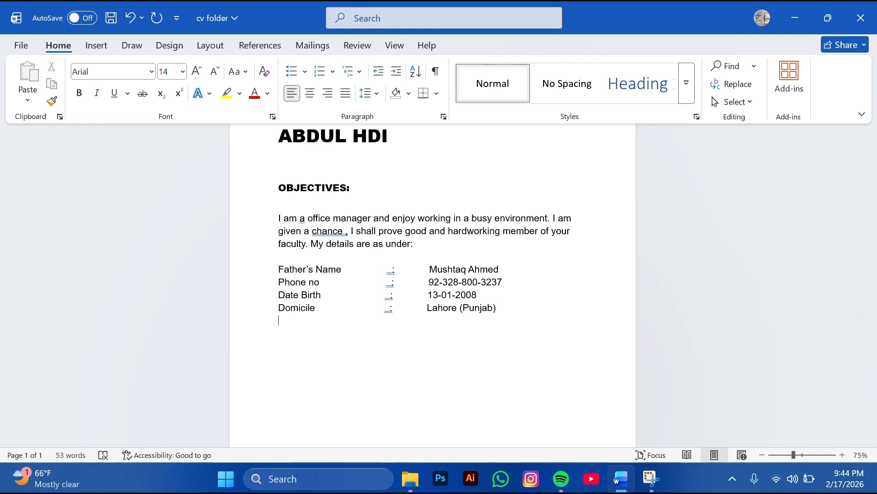
# Add a Nationality line with an aligned colon and the value 'pakistani'
pyautogui.write('Nat')
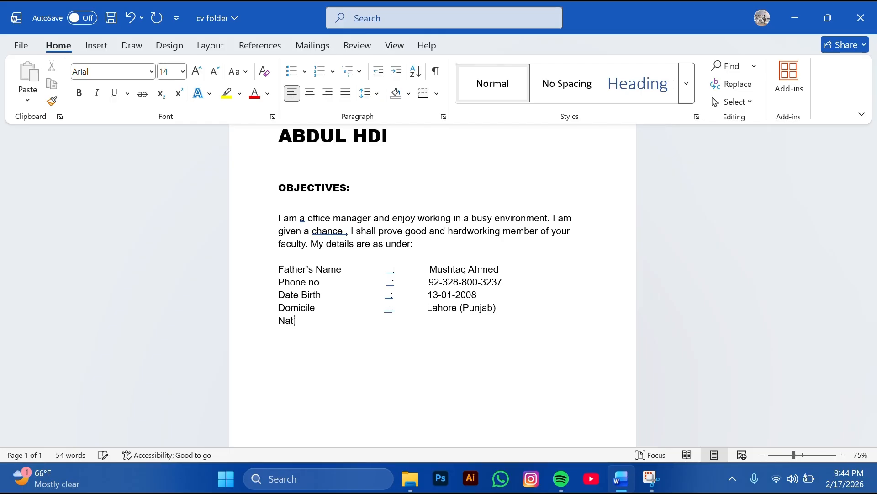
pyautogui.write('ionality                         :')
pyautogui.press('BackSpace')
pyautogui.press('BackSpace')
pyautogui.press('BackSpace')
pyautogui.write(':')
pyautogui.press('Return')
pyautogui.press('BackSpace')
pyautogui.press('BackSpace')
pyautogui.press('Tab')
pyautogui.press('BackSpace')
pyautogui.write(':')
pyautogui.press('Tab')
pyautogui.press('BackSpace')
pyautogui.write('pakistani')
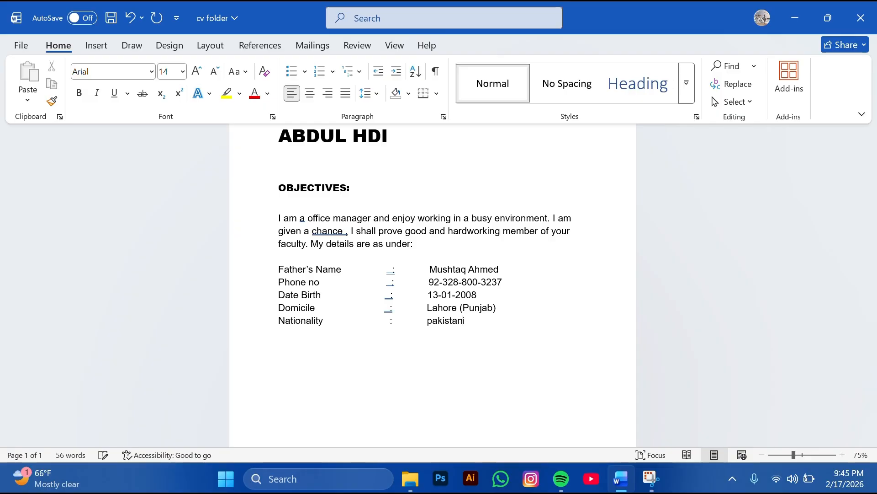
# Begin a Religion line below, tabbed to the colon column
pyautogui.press('Return')
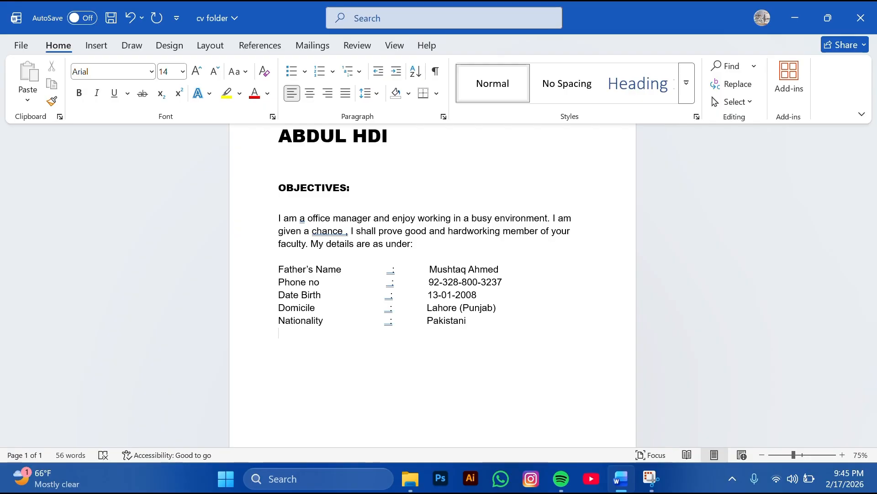
pyautogui.write('re')
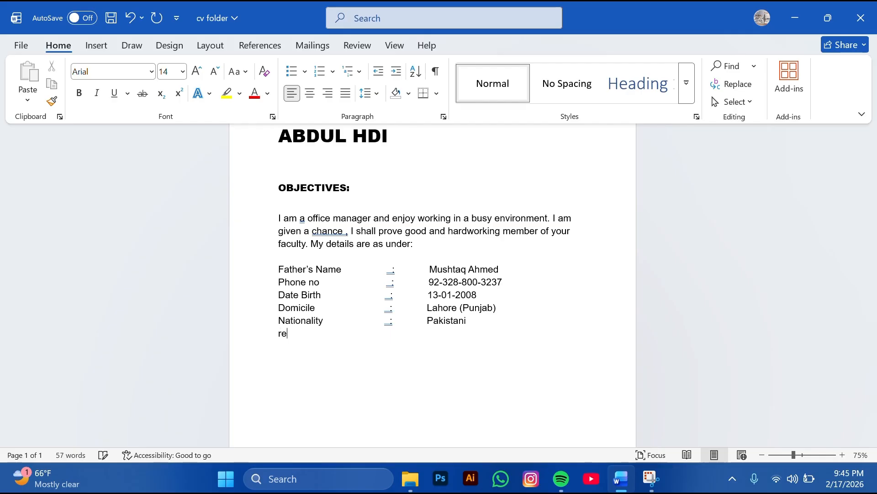
pyautogui.press('BackSpace')
pyautogui.press('BackSpace')
pyautogui.write('Reli')
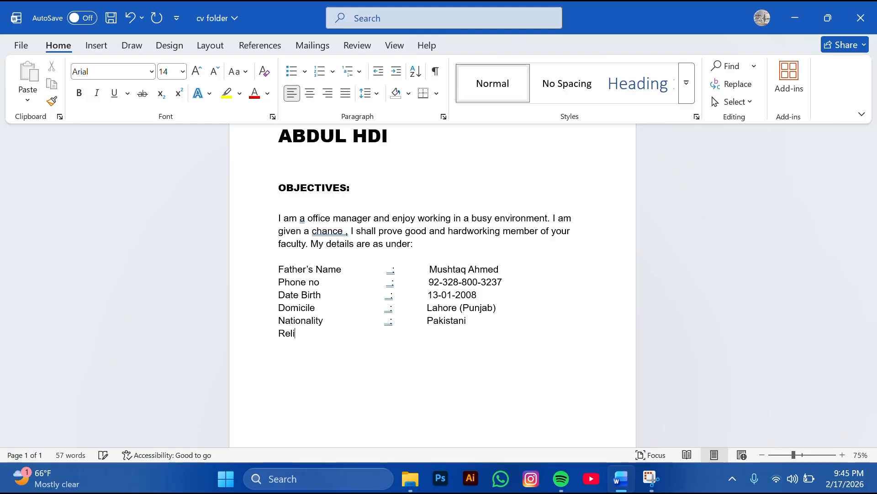
pyautogui.write('gion')
pyautogui.press('Tab')
# Complete the Religion line with a colon and the value Islam
pyautogui.write(':')
pyautogui.press('BackSpace')
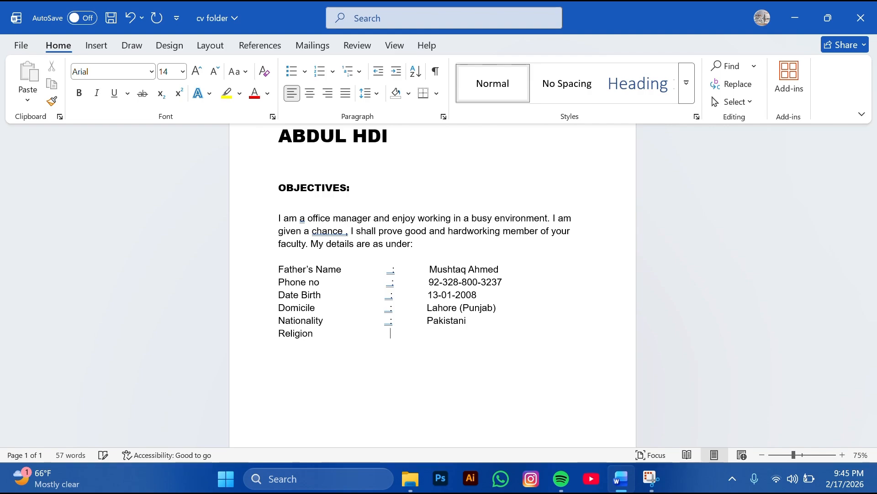
pyautogui.write(':')
pyautogui.press('Tab')
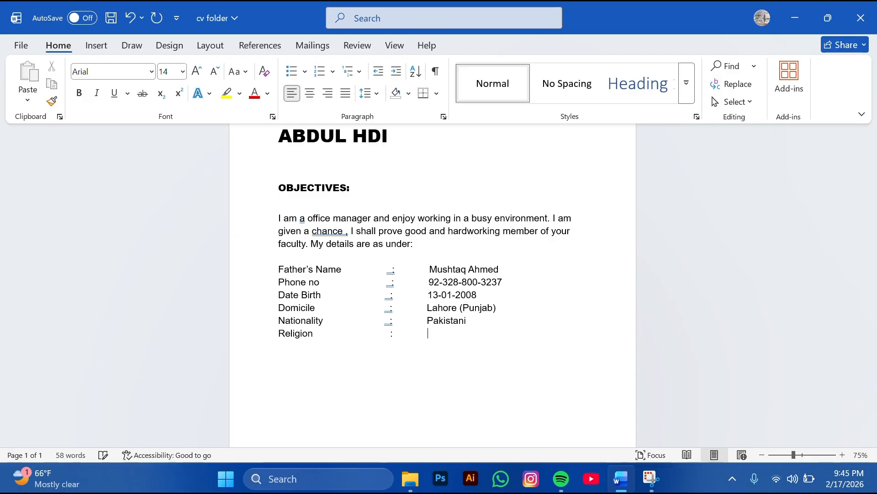
pyautogui.write('Islam')
# Add an Adress line with its colon, aligned with the value column above
pyautogui.press('Return')
pyautogui.write('Adress')
pyautogui.press('Tab')
pyautogui.write(':')
pyautogui.press('BackSpace')
pyautogui.write(':')
pyautogui.press('Tab')
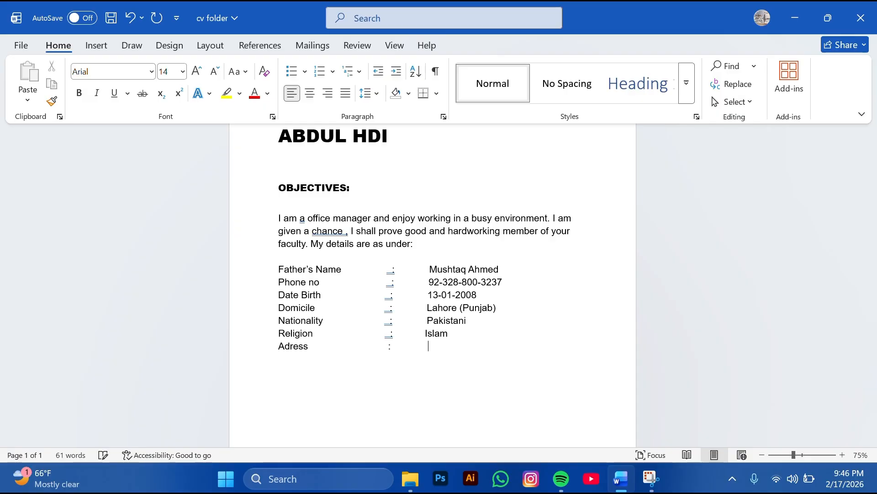
pyautogui.press('BackSpace')
pyautogui.press('Up')
pyautogui.press('Down')
# Enter the address as Iqbal Town Lahore, capitalising each word
pyautogui.write('iqb')
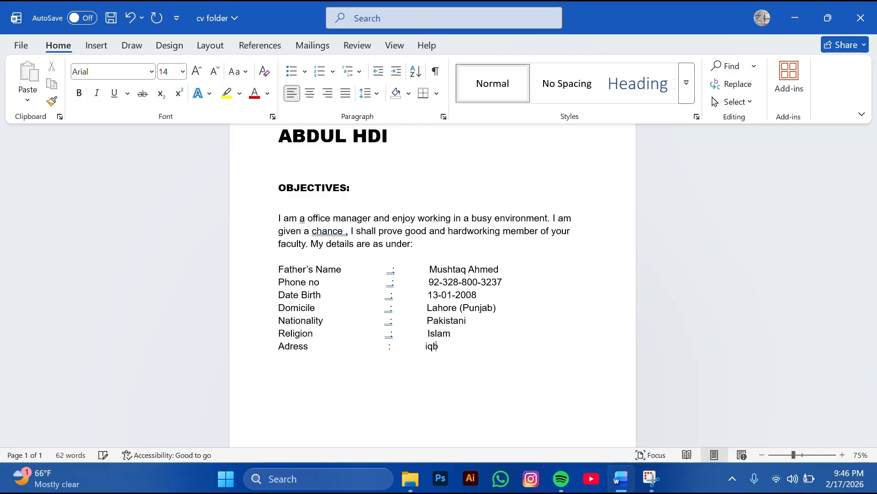
pyautogui.write('al town')
pyautogui.press('BackSpace')
pyautogui.write('n')
pyautogui.click(451, 346)
pyautogui.press('BackSpace')
pyautogui.write('T')
pyautogui.press('Left')
pyautogui.press('Left')
pyautogui.press('Left')
pyautogui.press('Left')
pyautogui.press('Delete')
pyautogui.write('I')
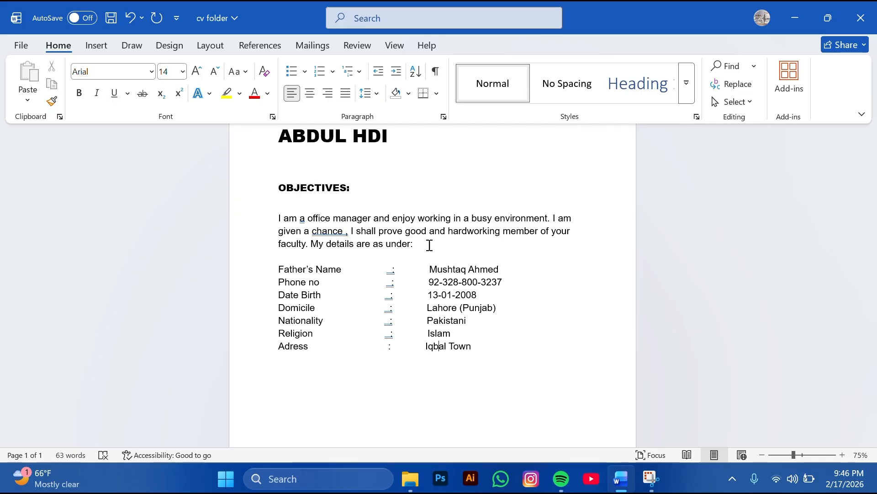
pyautogui.write(' lahore')
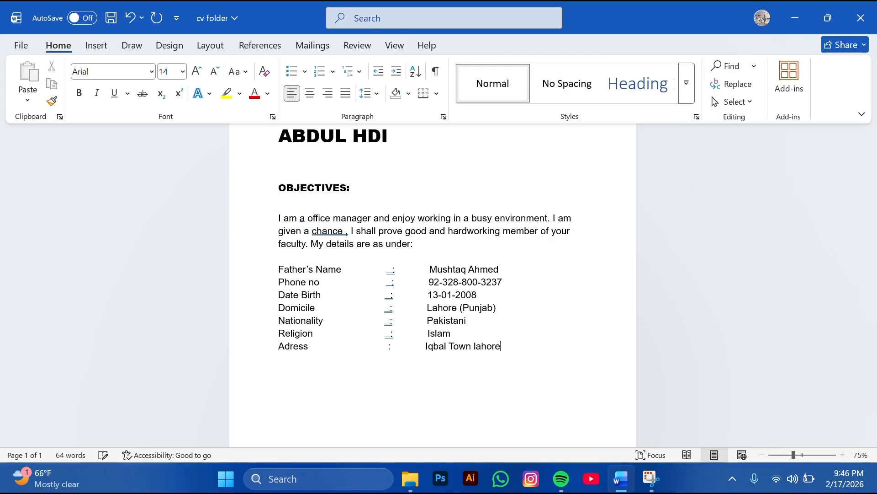
pyautogui.press('Left')
pyautogui.press('Left')
pyautogui.press('Left')
pyautogui.press('Left')
pyautogui.press('Left')
pyautogui.press('Left')
pyautogui.press('Delete')
pyautogui.write('L')
pyautogui.press('Right')
pyautogui.press('Right')
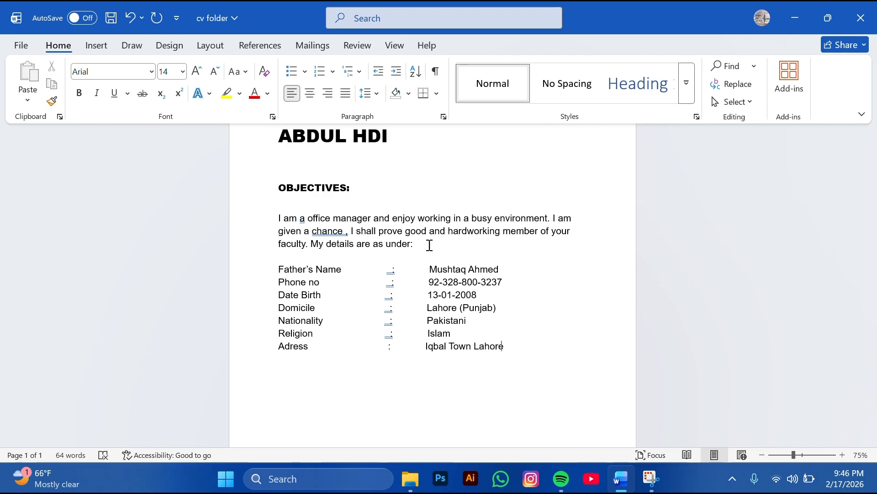
pyautogui.press('Return')
pyautogui.press('Return')
pyautogui.press('Return')
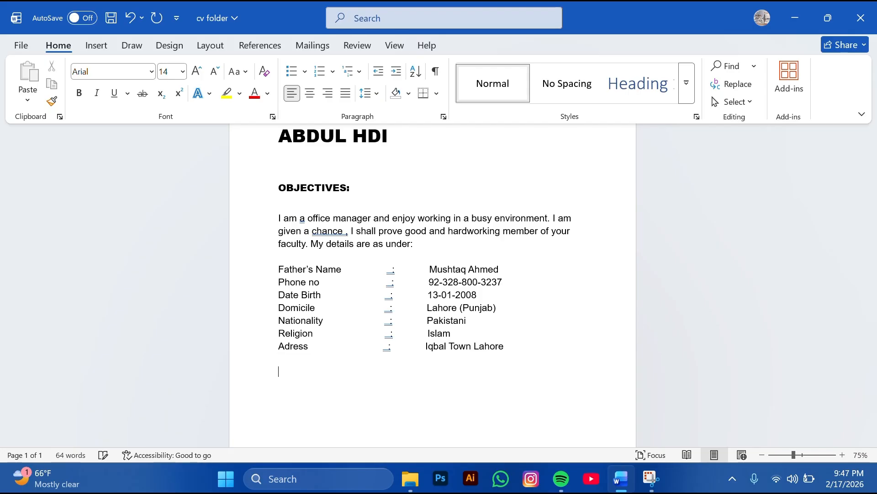
# Below the address, type the heading 'Academic qualification:' with two blank lines after it
pyautogui.press('pageup')
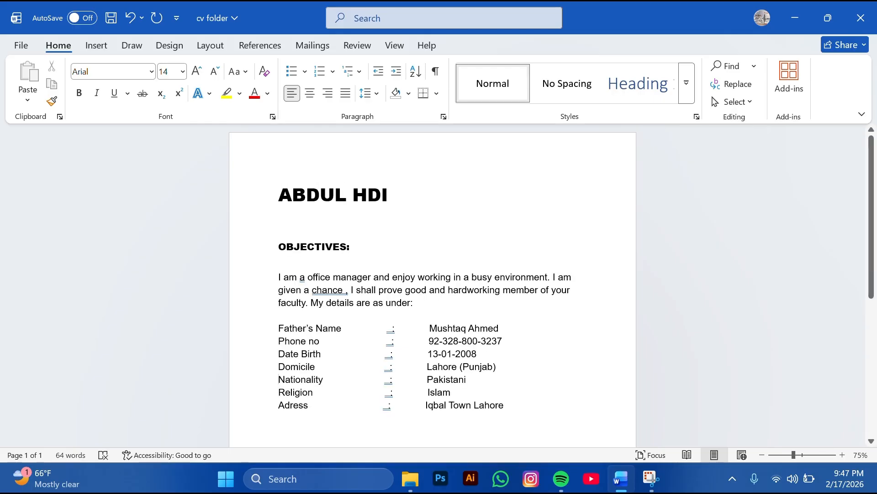
pyautogui.press('Return')
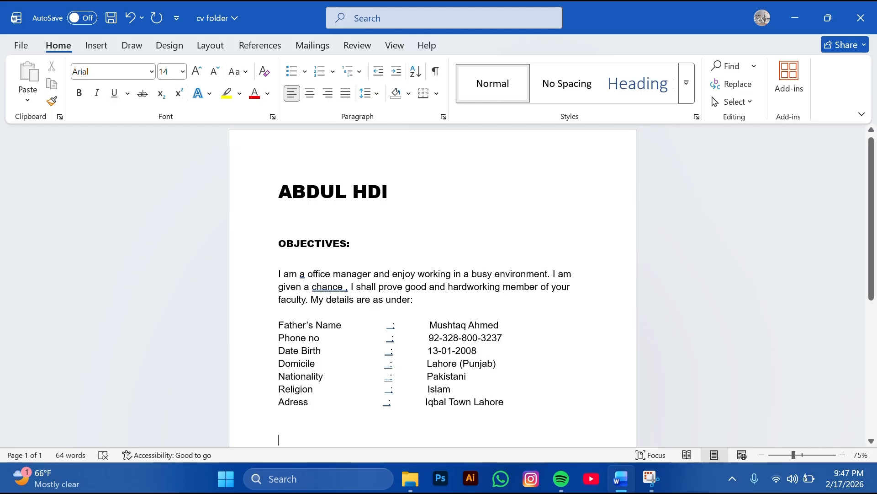
pyautogui.write('ac')
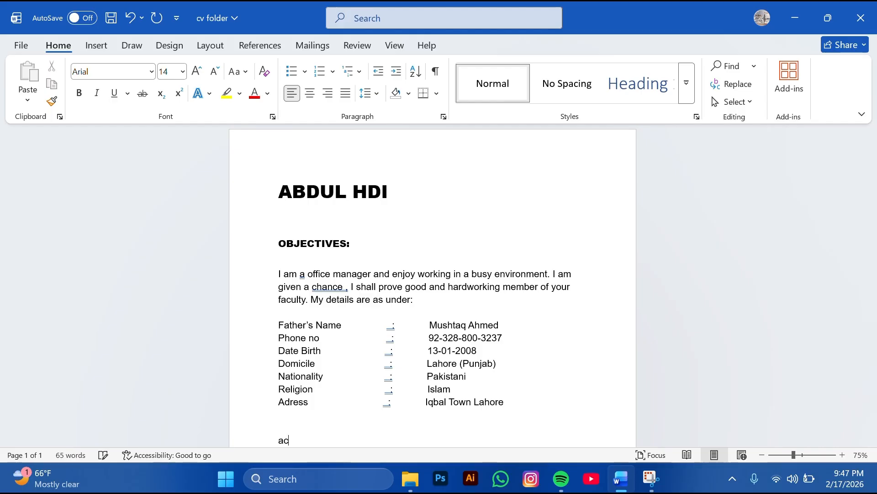
pyautogui.write('e')
pyautogui.press('BackSpace')
pyautogui.press('BackSpace')
pyautogui.press('BackSpace')
pyautogui.write('Academic')
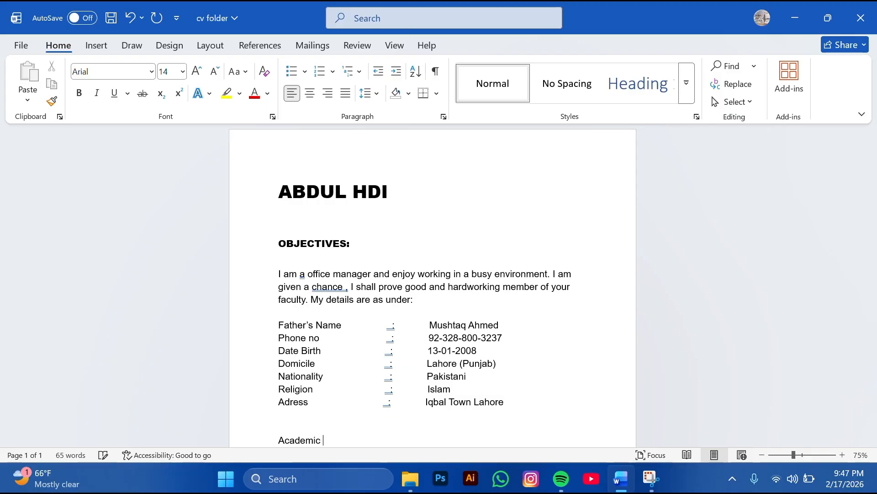
pyautogui.write(' qualification:')
pyautogui.press('Return')
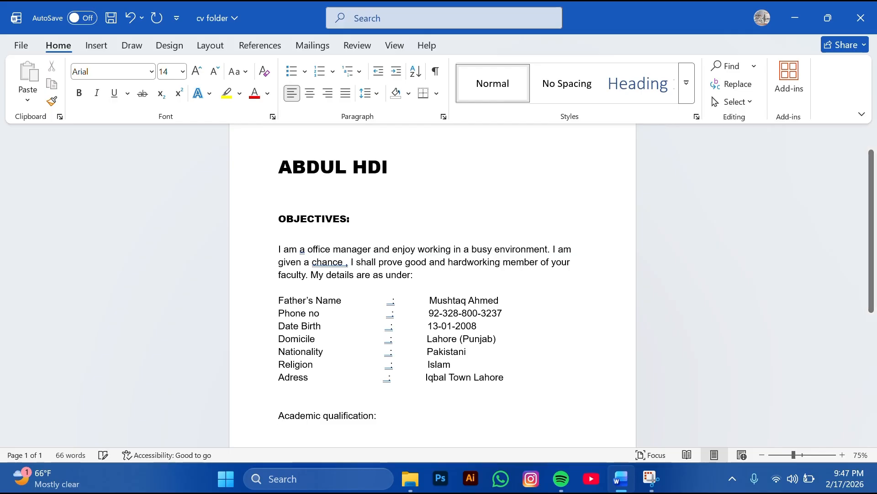
pyautogui.press('Return')
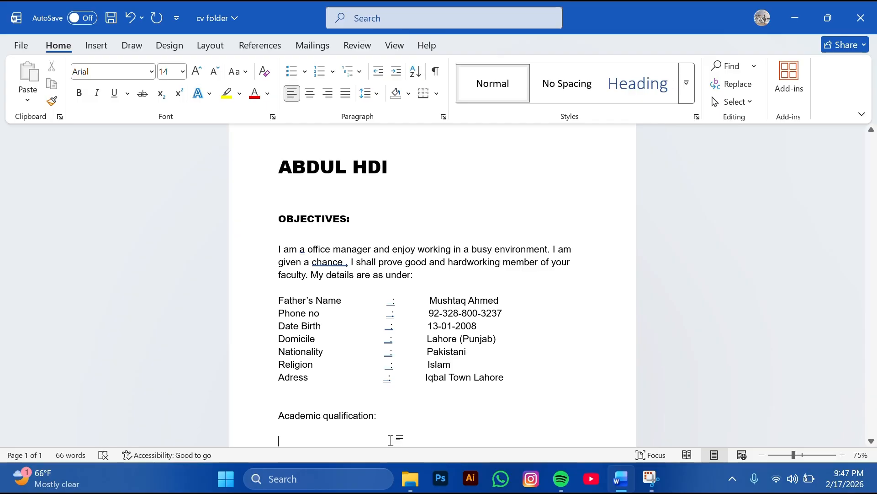
# Insert a 4-column by 4-row table through Insert > Table
pyautogui.click(96, 45)
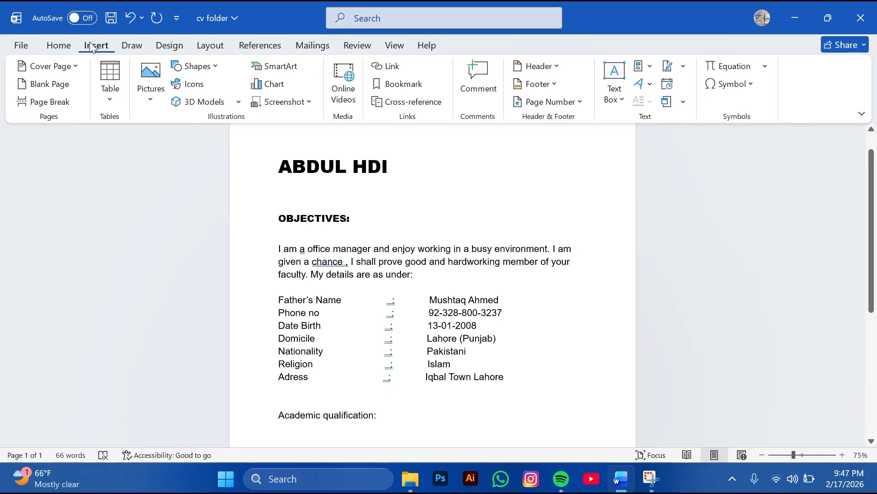
pyautogui.click(111, 94)
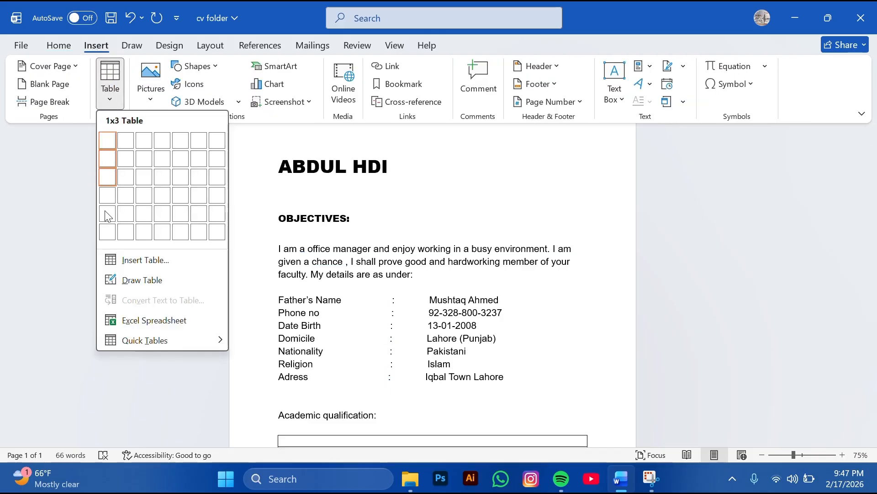
pyautogui.click(149, 261)
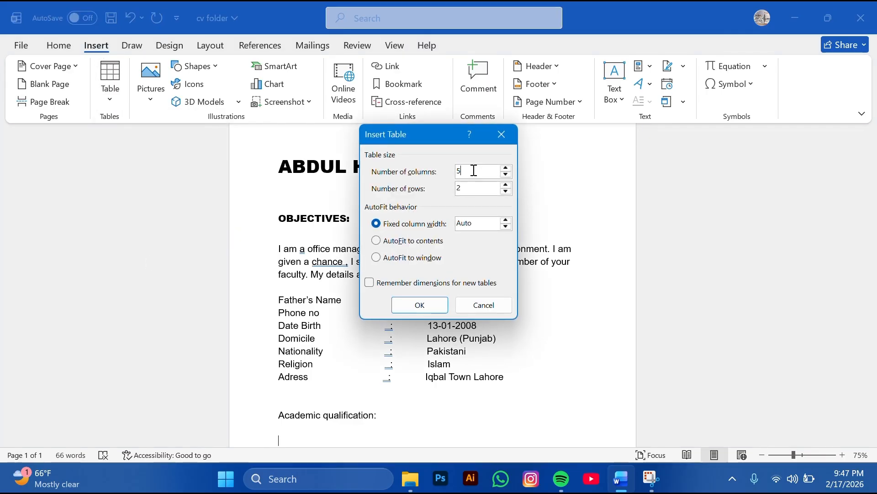
pyautogui.write('4')
pyautogui.doubleClick(455, 193)
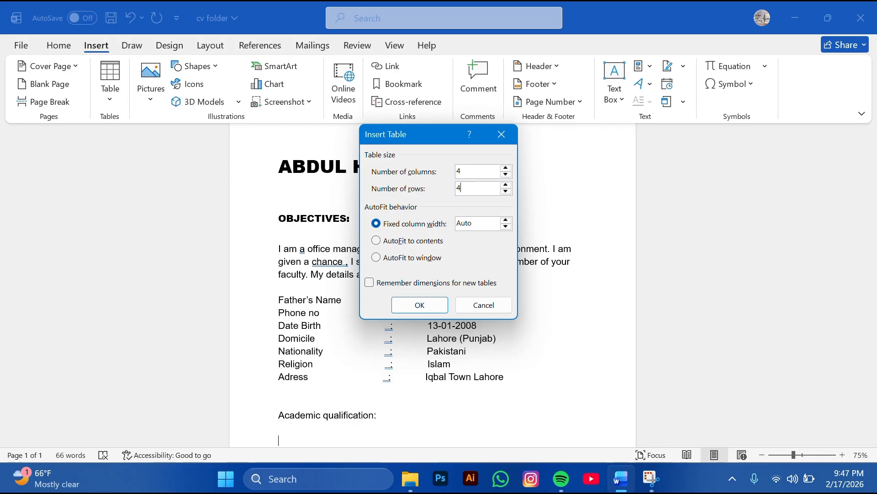
pyautogui.press('Return')
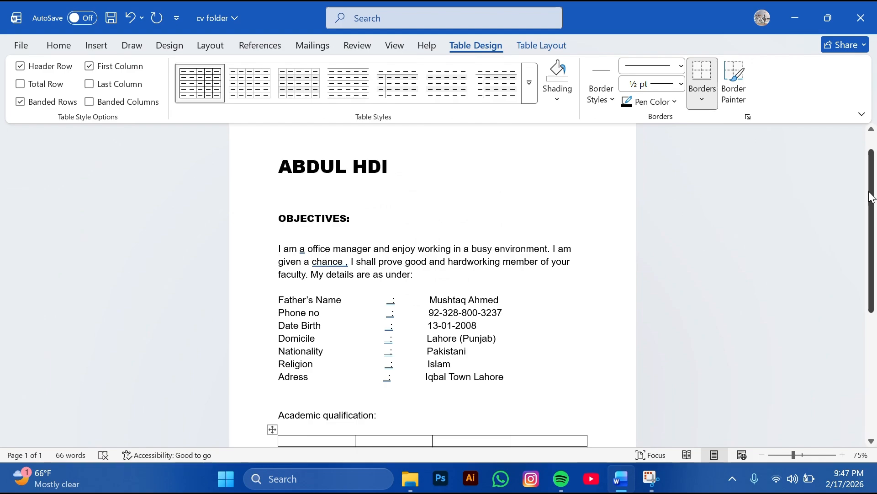
# Enter the Degree and Board/ University headers and widen the Board/ University column
pyautogui.moveTo(872, 196); pyautogui.dragTo(874, 251)
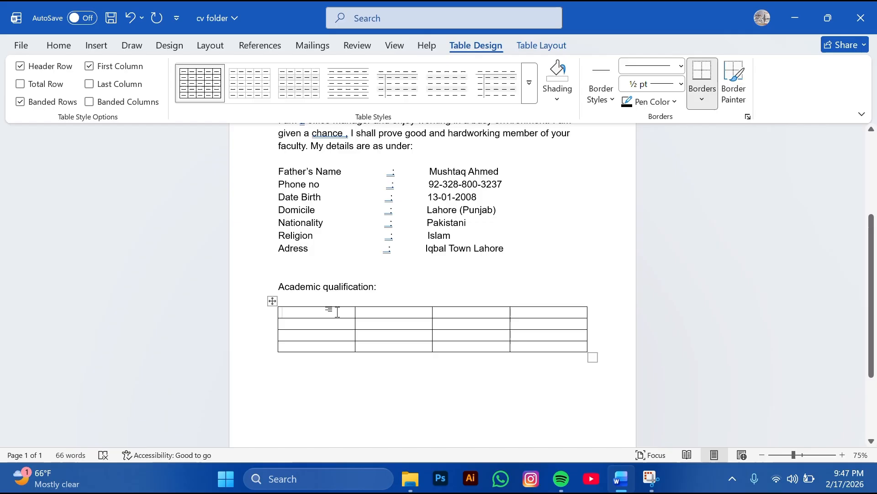
pyautogui.write('Degree')
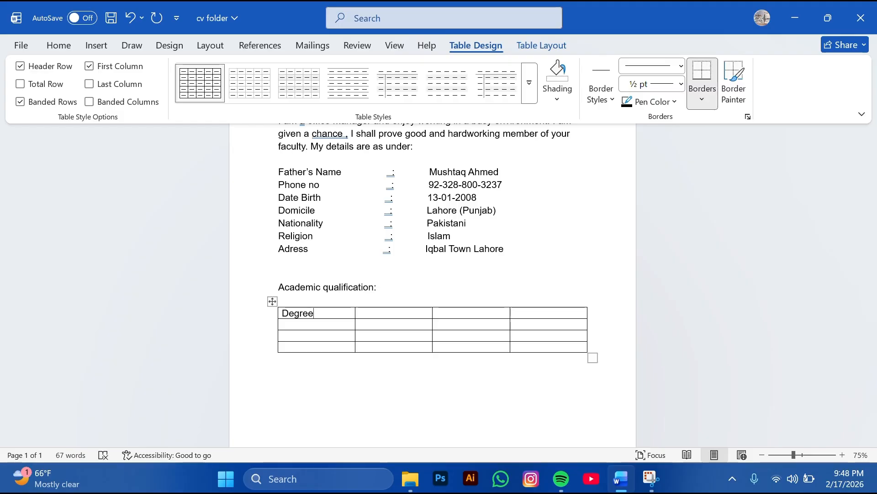
pyautogui.click(360, 313)
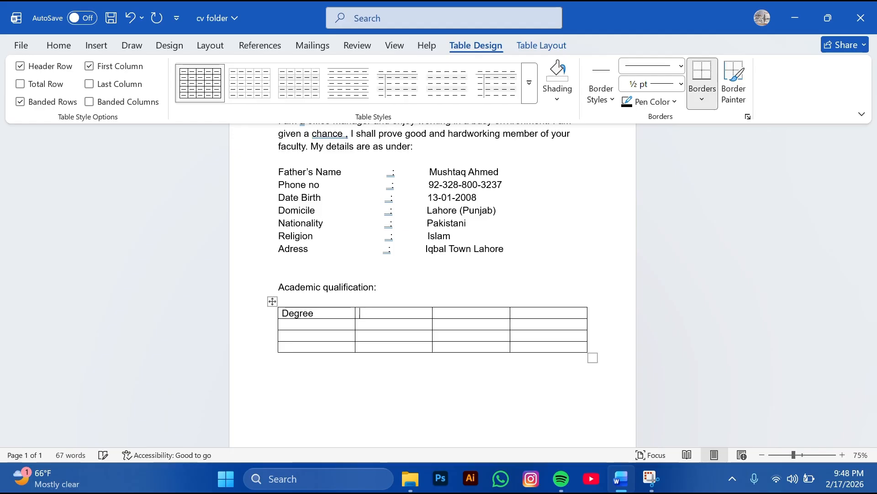
pyautogui.write('Board/ University')
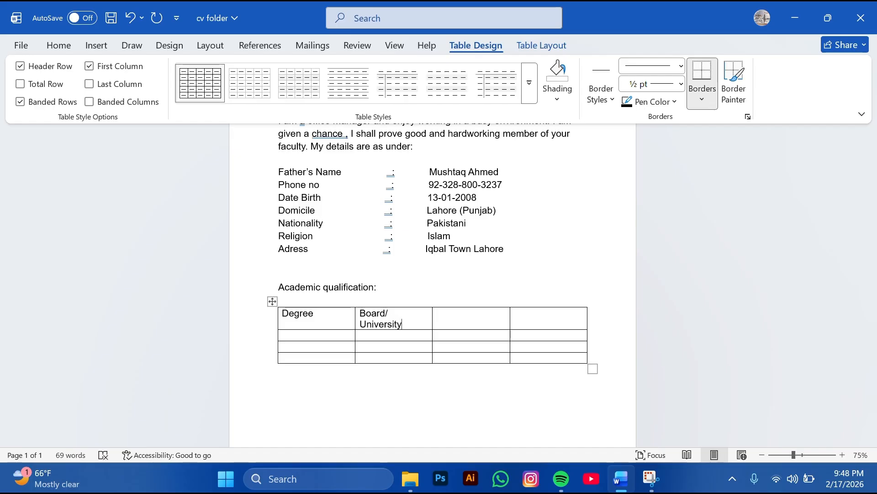
pyautogui.moveTo(433, 318); pyautogui.dragTo(442, 315)
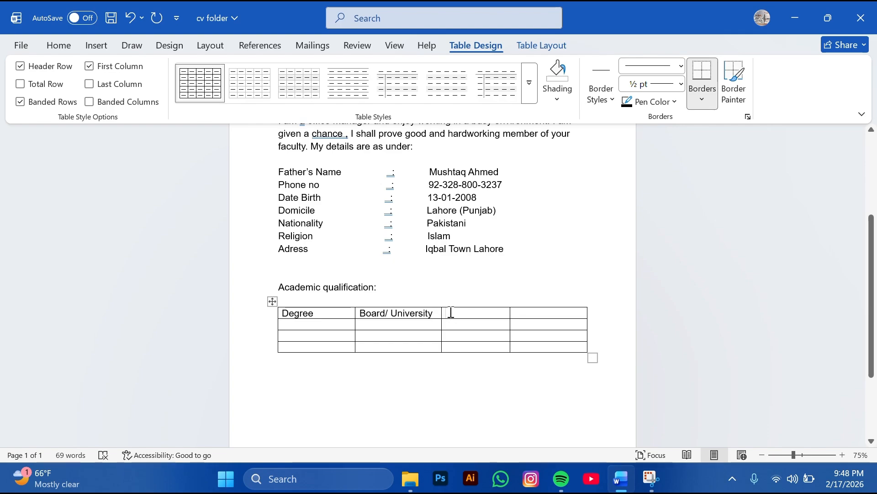
# Enter the Year and Marks headers in the last two cells
pyautogui.click(451, 312)
pyautogui.write('year')
pyautogui.press('Tab')
pyautogui.write('marks')
pyautogui.press('Return')
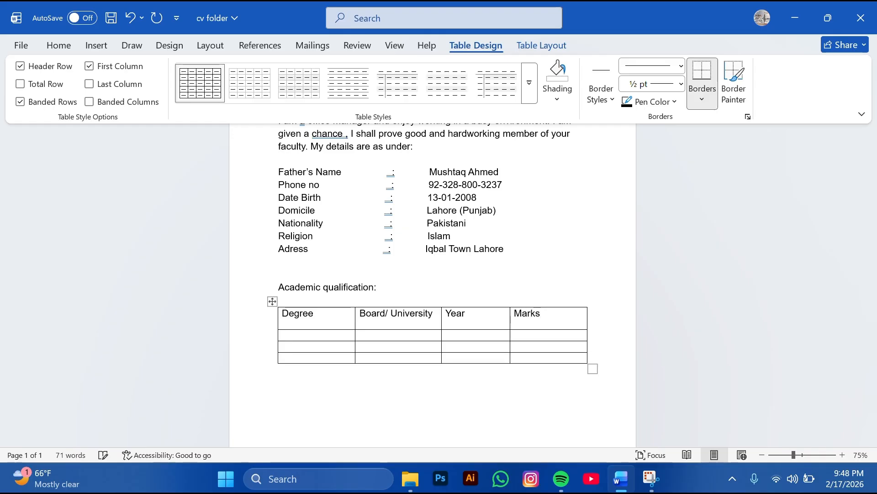
pyautogui.press('BackSpace')
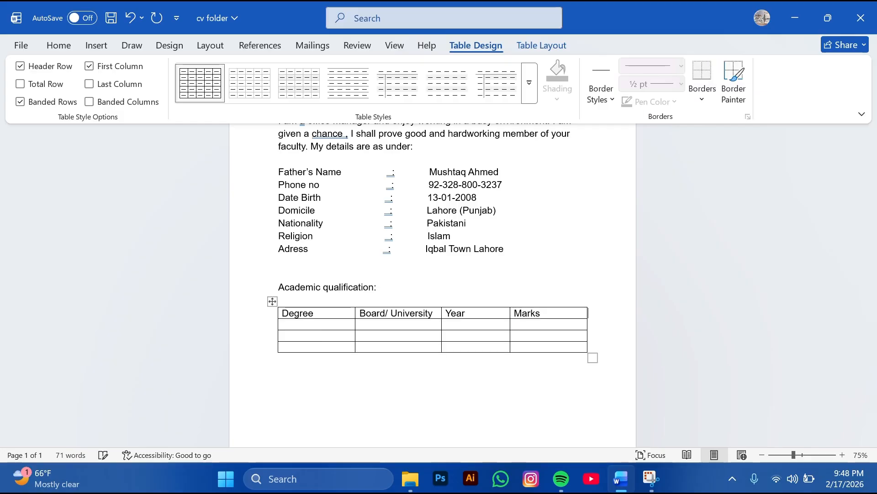
pyautogui.click(297, 324)
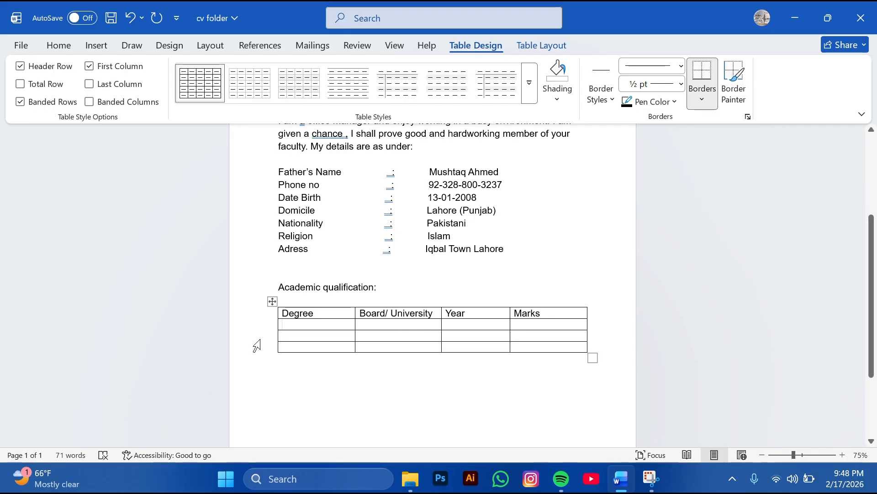
# Fill the second row with B.A, UET, 2021 and 537/650
pyautogui.write('b.a')
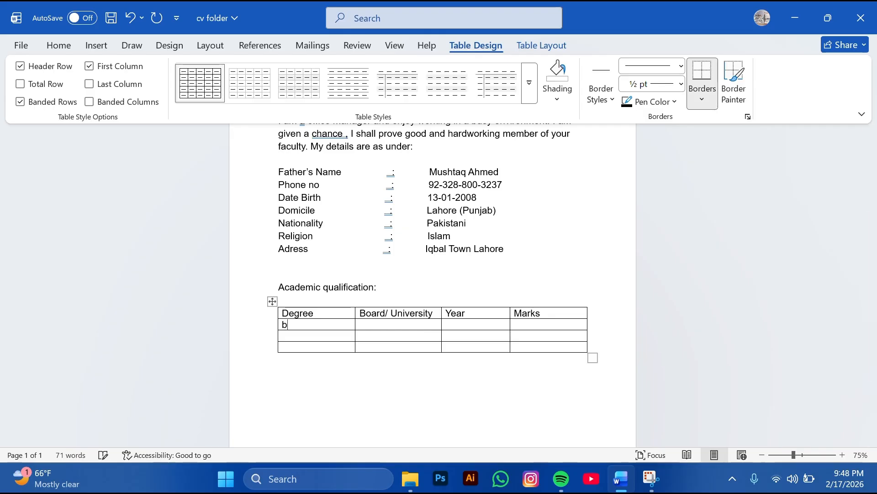
pyautogui.press('BackSpace')
pyautogui.press('BackSpace')
pyautogui.press('BackSpace')
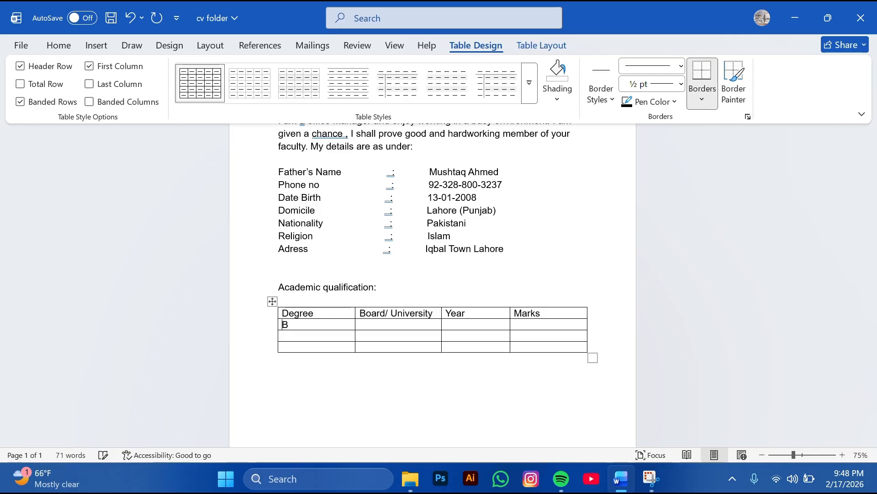
pyautogui.write('B.A')
pyautogui.press('BackSpace')
pyautogui.press('BackSpace')
pyautogui.write('.A')
pyautogui.press('Tab')
pyautogui.write('UET')
pyautogui.press('Tab')
pyautogui.write('2002')
pyautogui.press('BackSpace')
pyautogui.press('BackSpace')
pyautogui.write('21')
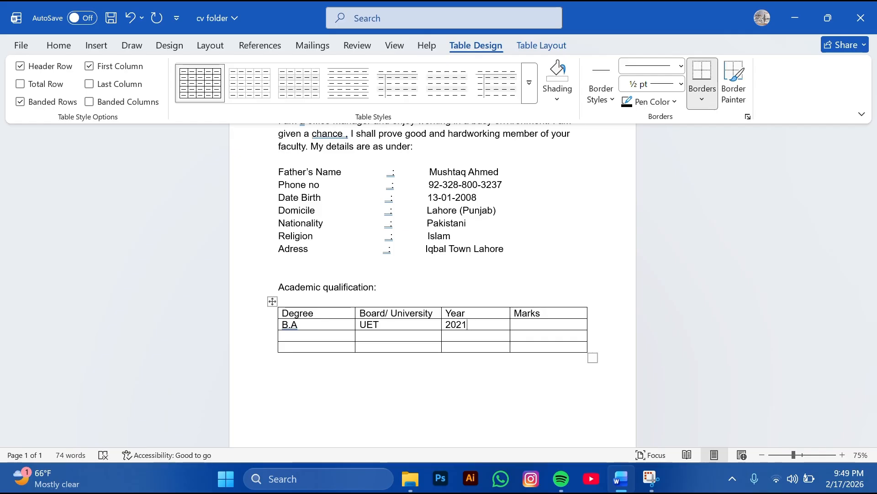
pyautogui.click(536, 324)
pyautogui.write('537/650')
# Start the third row by entering ICS in its Degree cell
pyautogui.press('Down')
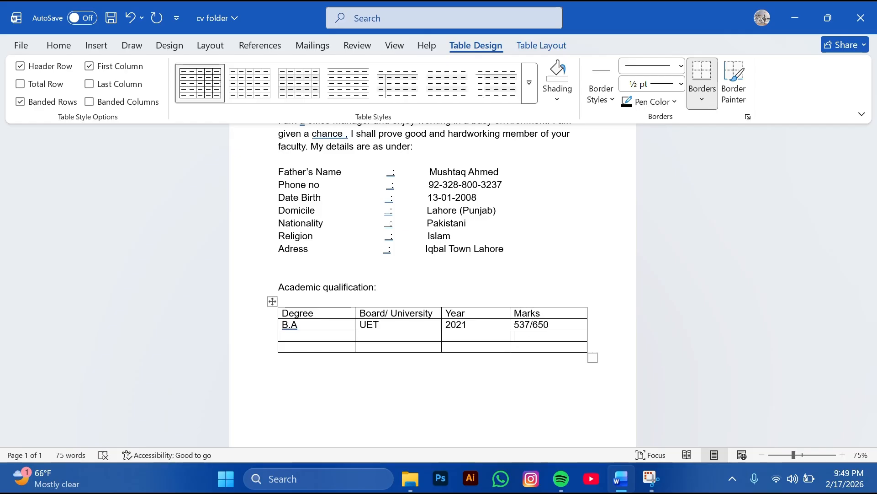
pyautogui.press('Left')
pyautogui.press('Left')
pyautogui.press('Left')
pyautogui.write('i')
pyautogui.press('BackSpace')
pyautogui.write('Ics')
pyautogui.press('BackSpace')
pyautogui.press('BackSpace')
pyautogui.press('BackSpace')
pyautogui.write('ICS')
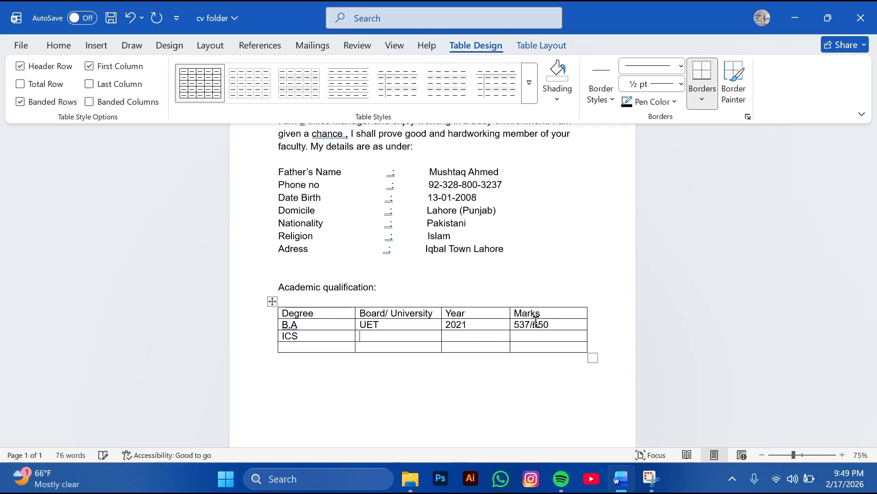
# Fill the ICS row with BISE, 2020 and 780/1000
pyautogui.press('Tab')
pyautogui.write('B')
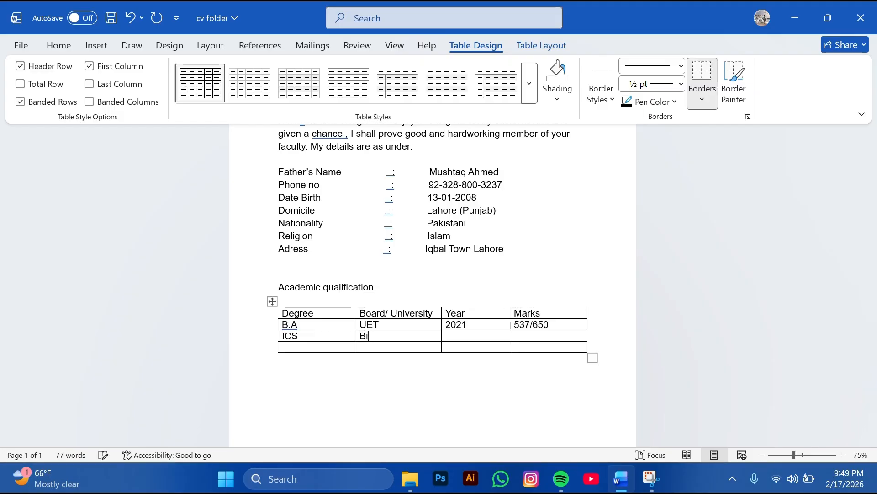
pyautogui.write('ise')
pyautogui.press('BackSpace')
pyautogui.write('IS')
pyautogui.write('20')
pyautogui.write('20')
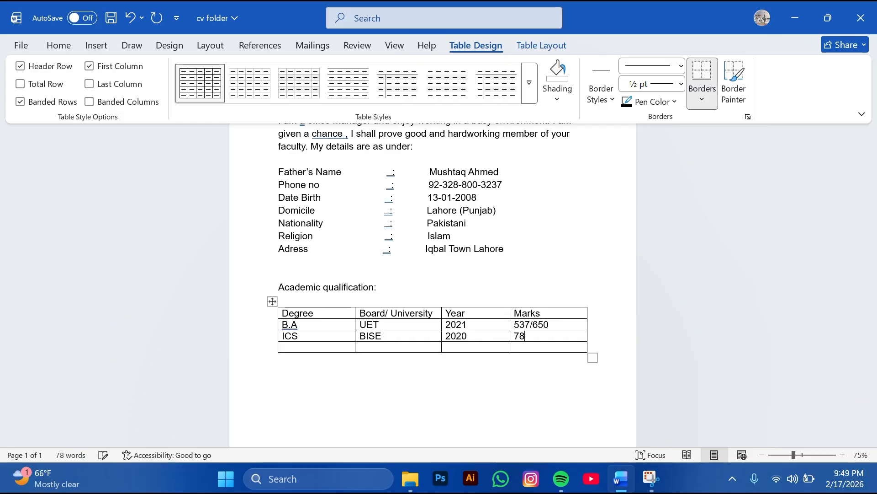
pyautogui.write('780/1000')
pyautogui.press('Return')
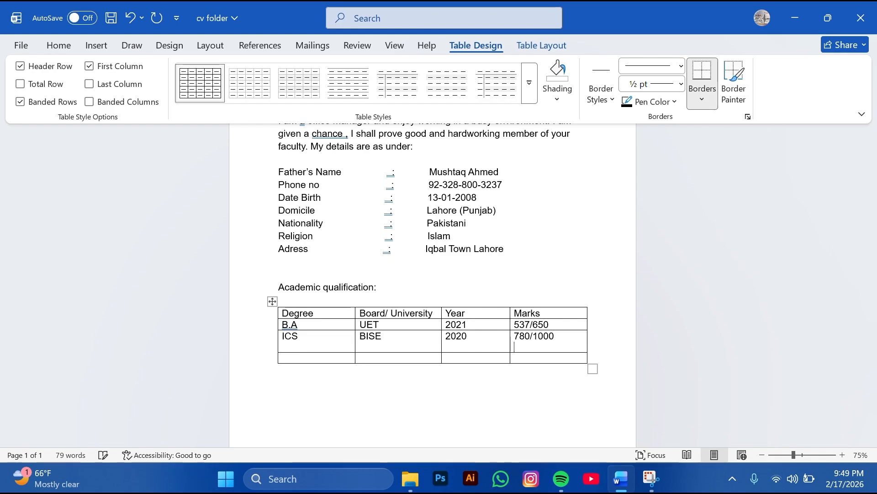
pyautogui.press('BackSpace')
# Fill the bottom row with Matric, BISE, 2019 and 916/1100
pyautogui.press('Down')
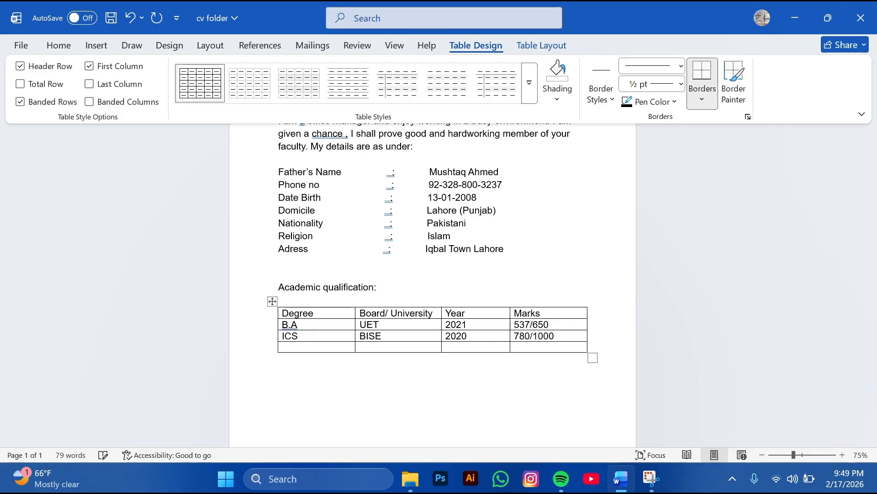
pyautogui.press('Right')
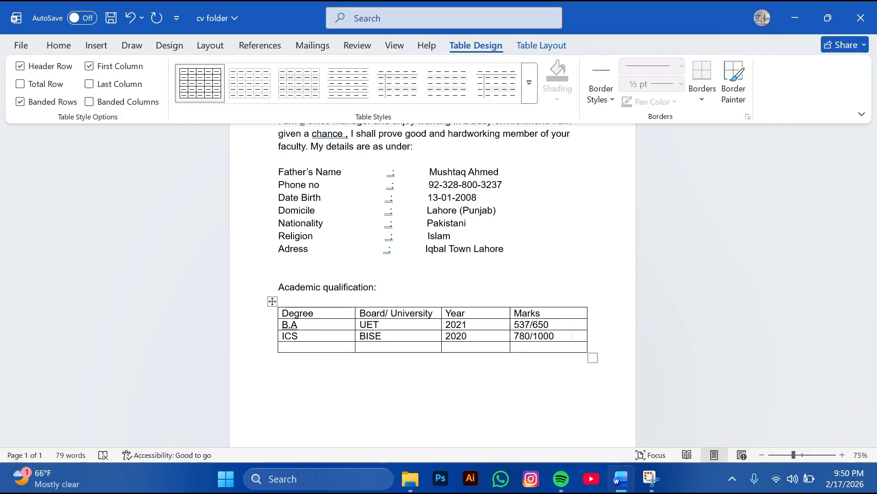
pyautogui.click(572, 335)
pyautogui.press('Left')
pyautogui.press('Right')
pyautogui.write('mare')
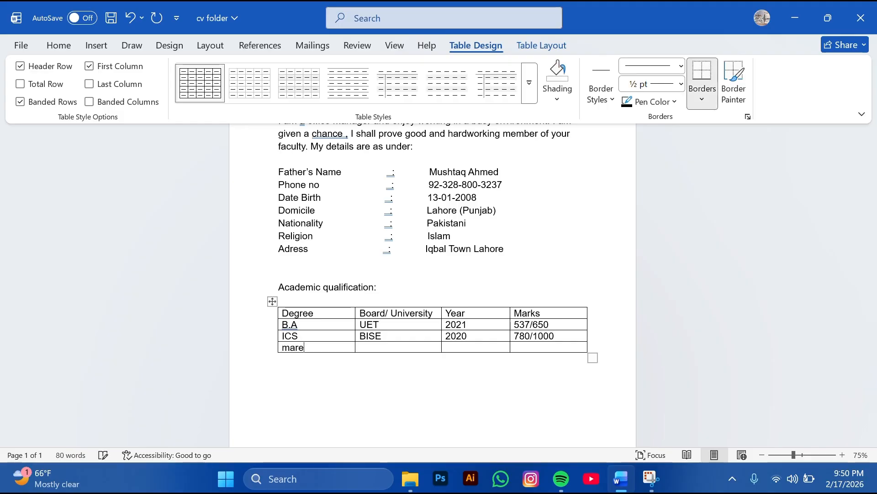
pyautogui.press('BackSpace')
pyautogui.press('BackSpace')
pyautogui.write('tric')
pyautogui.press('Tab')
pyautogui.write('B')
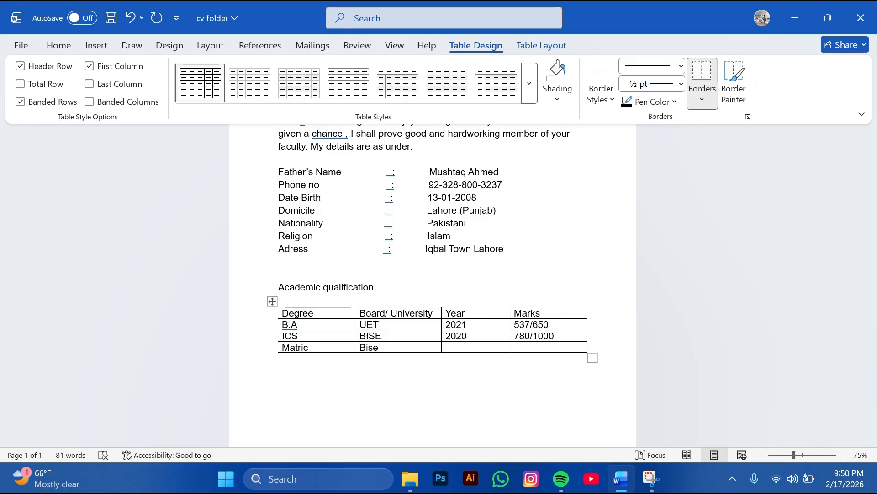
pyautogui.press('BackSpace')
pyautogui.press('BackSpace')
pyautogui.press('BackSpace')
pyautogui.write('ISE')
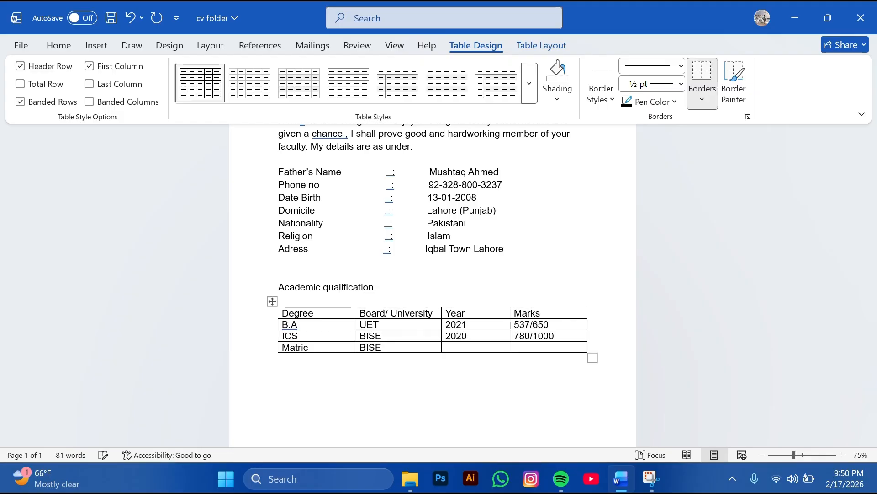
pyautogui.write('2019')
pyautogui.press('Tab')
pyautogui.write('916/1100')
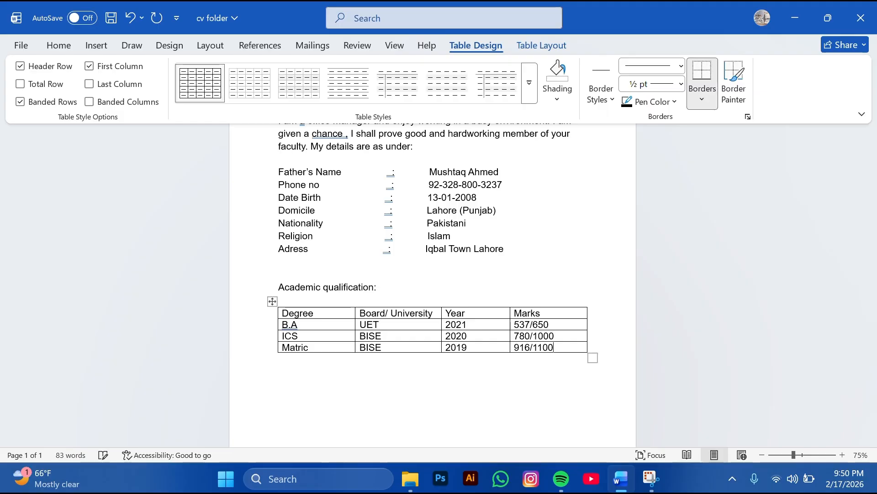
pyautogui.click(530, 376)
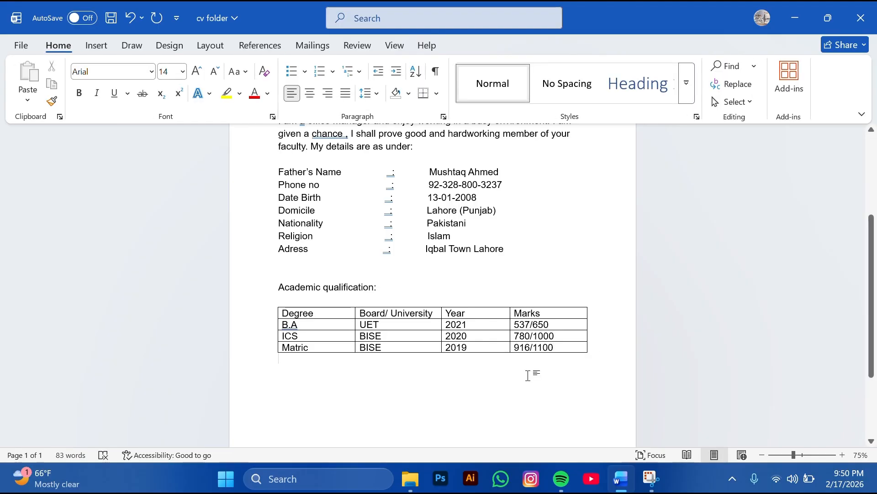
# Add the heading 'Computer Skills:' on a new line below the table
pyautogui.press('Return')
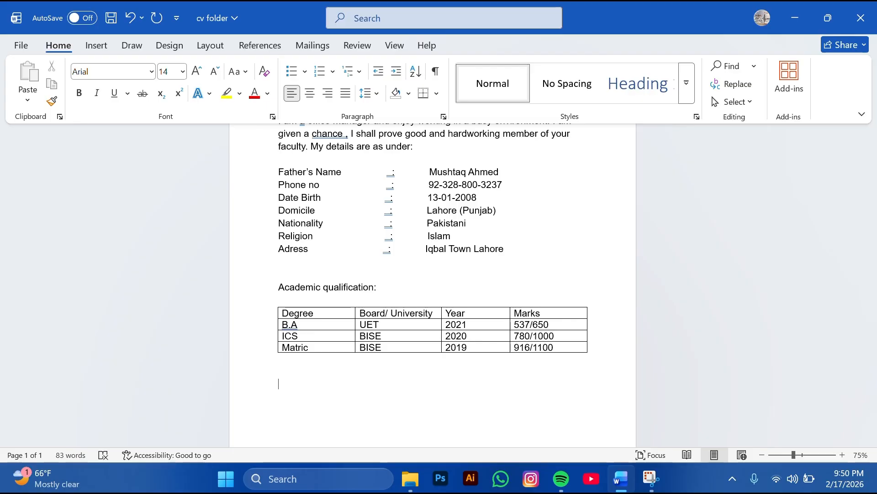
pyautogui.write('Computer')
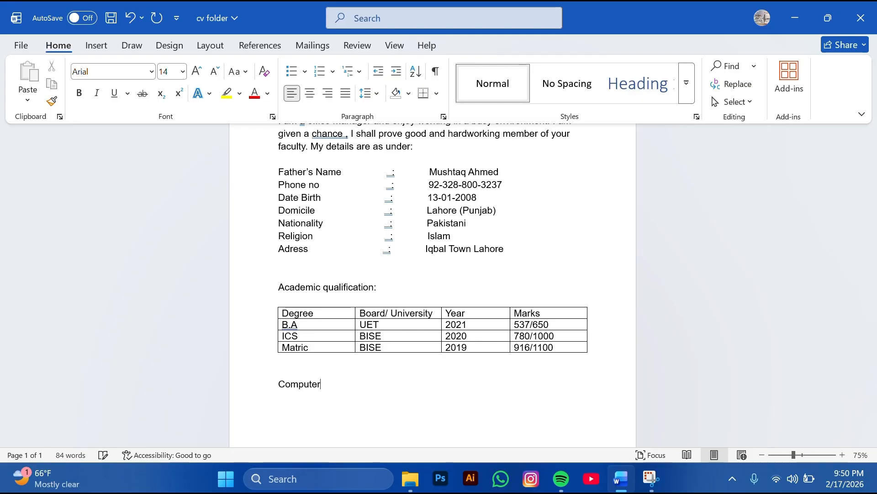
pyautogui.write('S')
pyautogui.press('BackSpace')
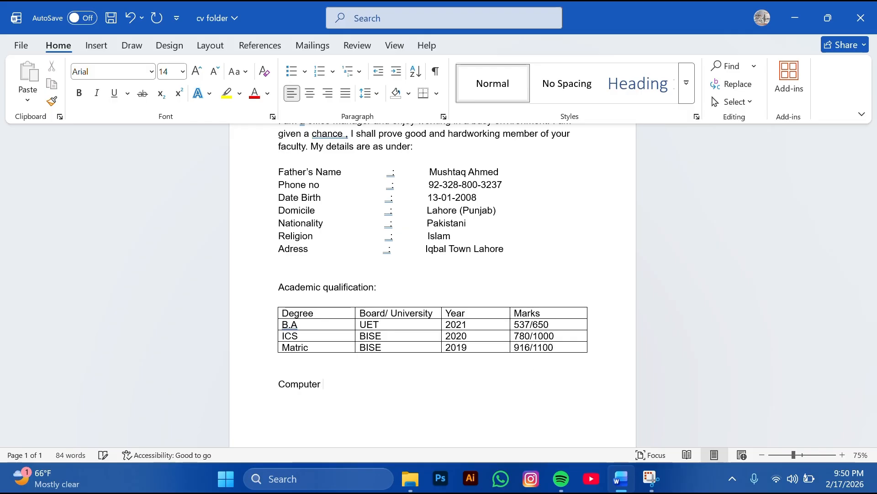
pyautogui.write('Skilss')
pyautogui.press('BackSpace')
pyautogui.press('BackSpace')
pyautogui.press('BackSpace')
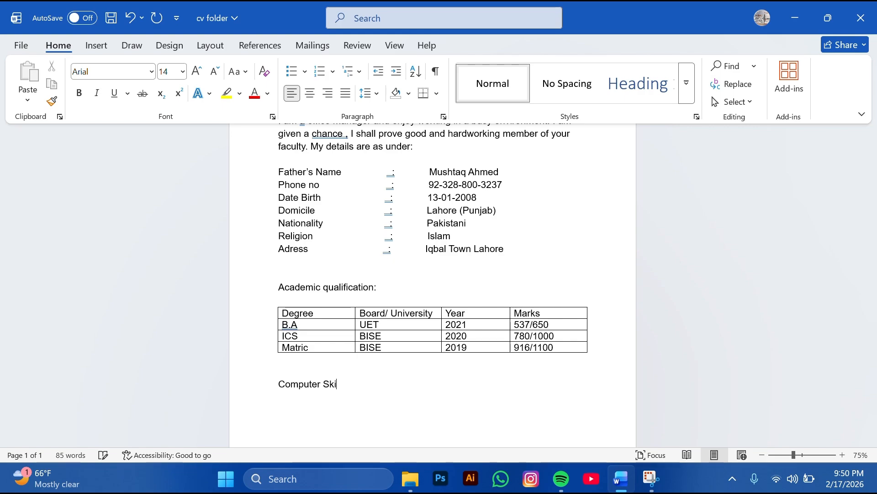
pyautogui.write('lls:')
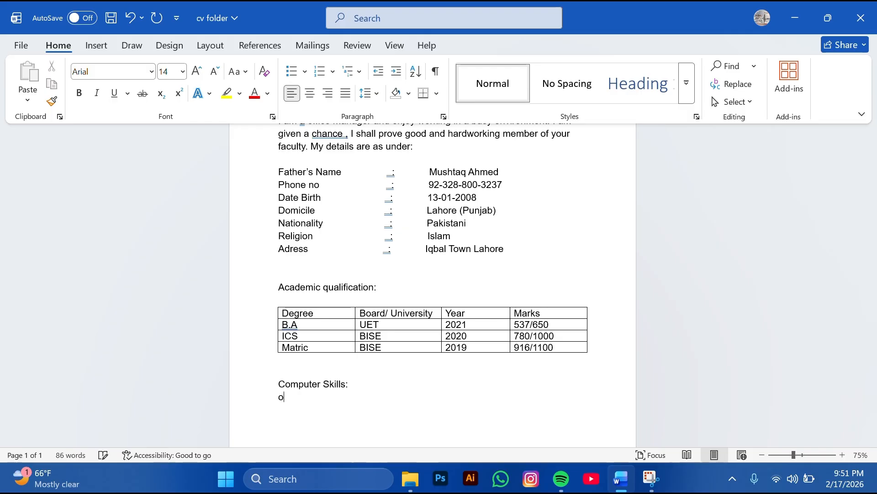
# List Office Management as the first skill under the heading
pyautogui.press('BackSpace')
pyautogui.write('Office Mange')
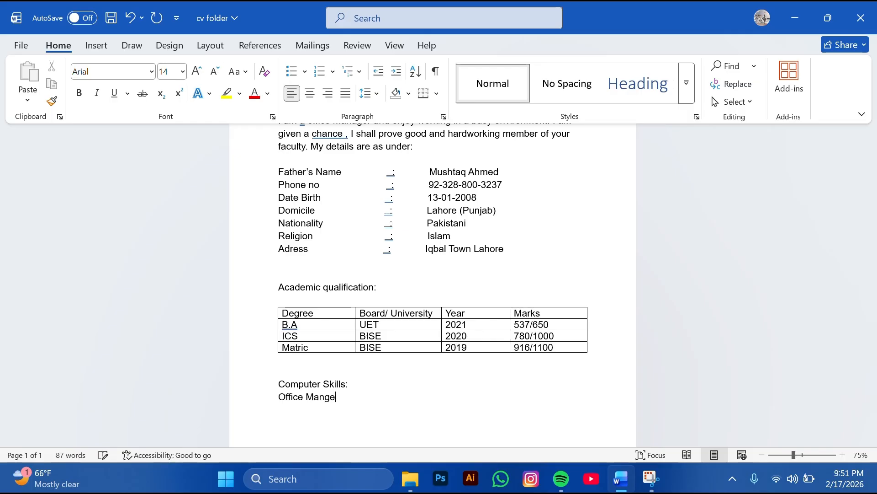
pyautogui.write('ment')
pyautogui.press('Return')
pyautogui.click(325, 396)
# Correct the spelling of Management and begin the skills line with MS word, MS excel
pyautogui.write('a')
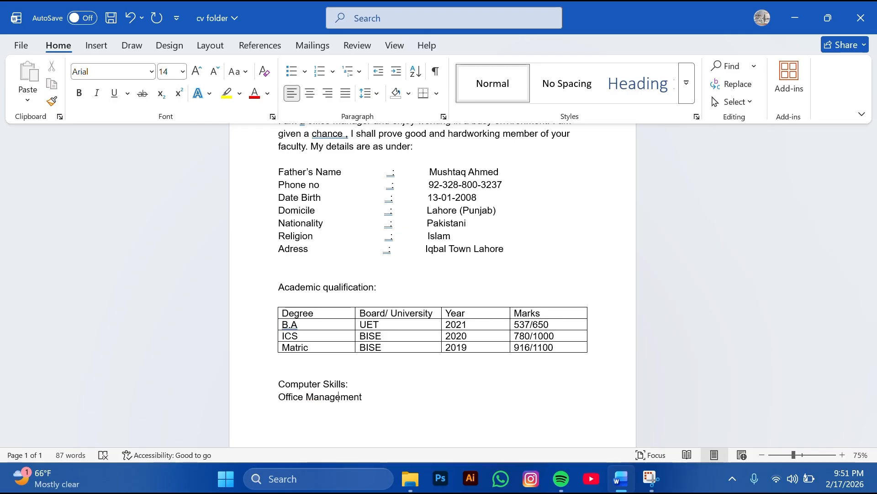
pyautogui.click(362, 396)
pyautogui.press('Return')
pyautogui.write('m')
pyautogui.press('BackSpace')
pyautogui.write('M')
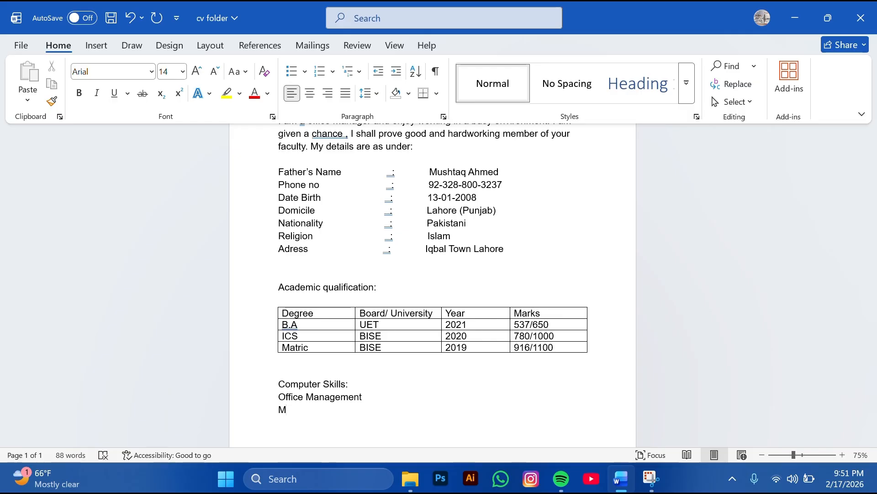
pyautogui.write('Sv')
pyautogui.press('BackSpace')
pyautogui.write('word')
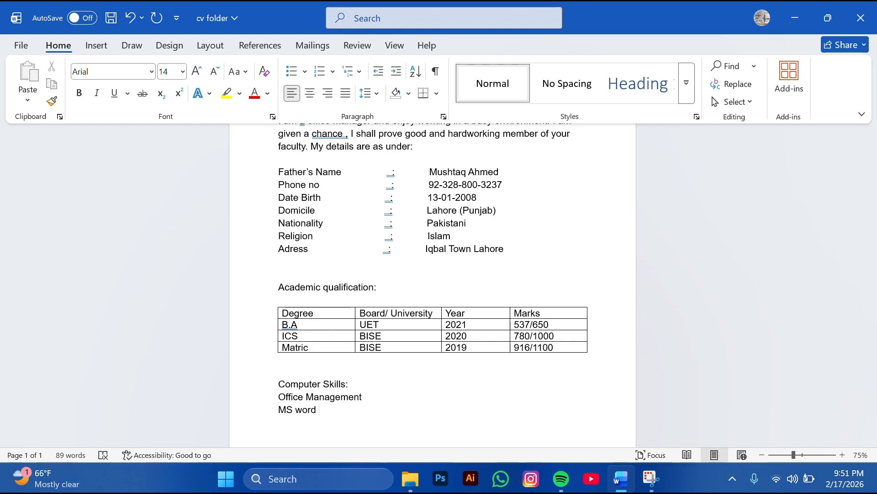
pyautogui.write(' , Ms')
pyautogui.press('BackSpace')
pyautogui.press('BackSpace')
pyautogui.write('S ')
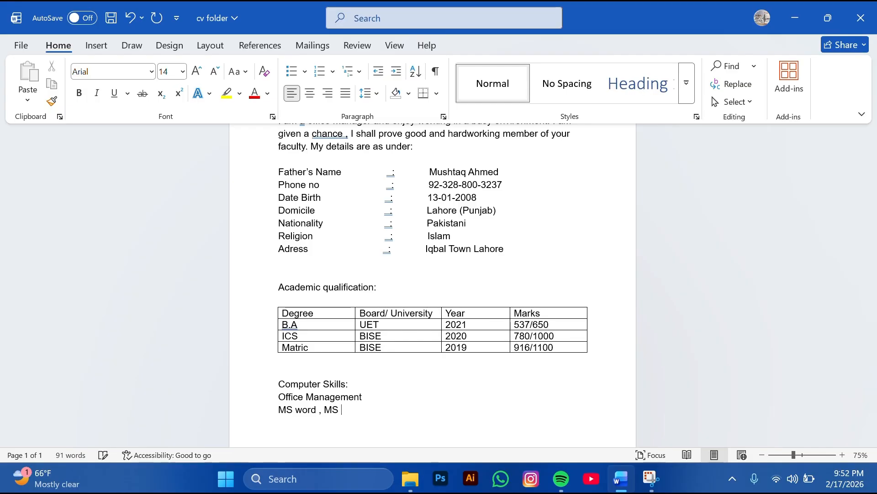
pyautogui.write('exce')
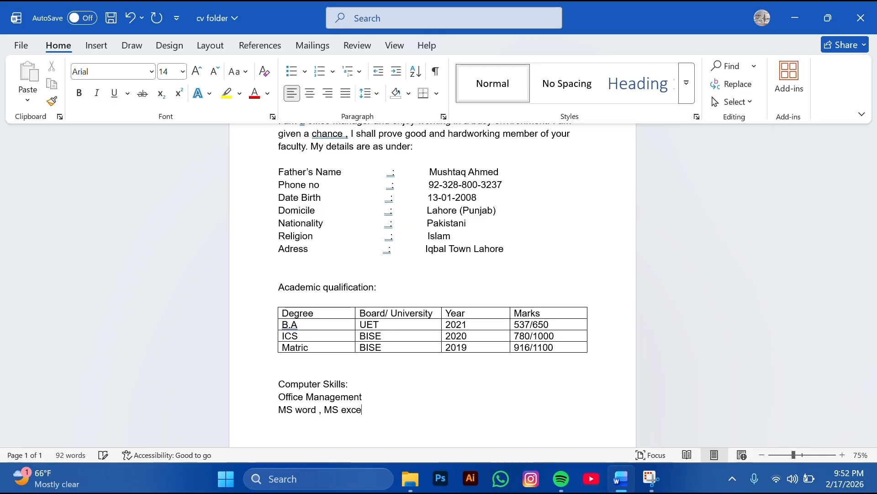
pyautogui.write('l , priting')
# Finish the line with printing, typing, scanning, Job training, projects, followed by two blank lines
pyautogui.press('BackSpace')
pyautogui.press('BackSpace')
pyautogui.press('BackSpace')
pyautogui.press('BackSpace')
pyautogui.press('BackSpace')
pyautogui.write('nting , typi')
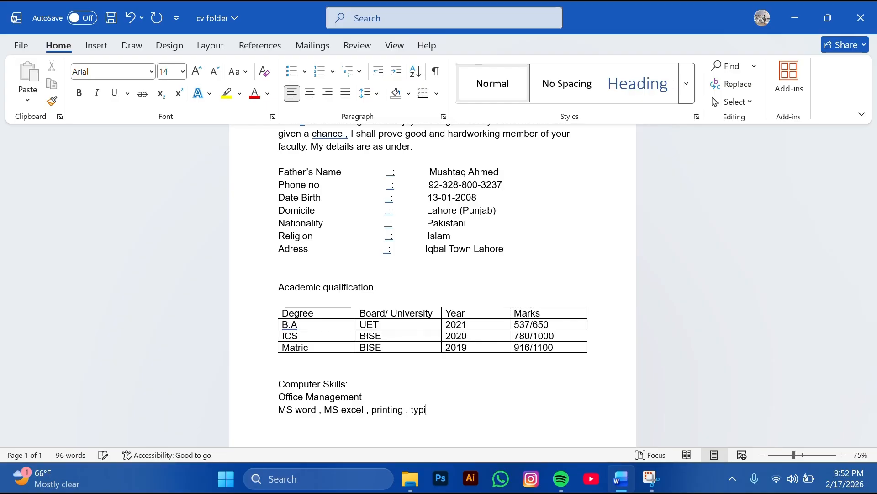
pyautogui.write('ng , ')
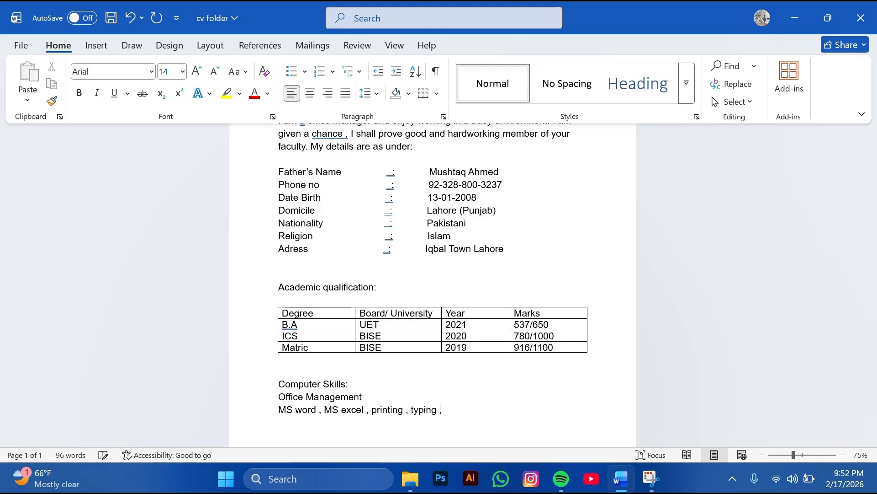
pyautogui.write('scanning ,')
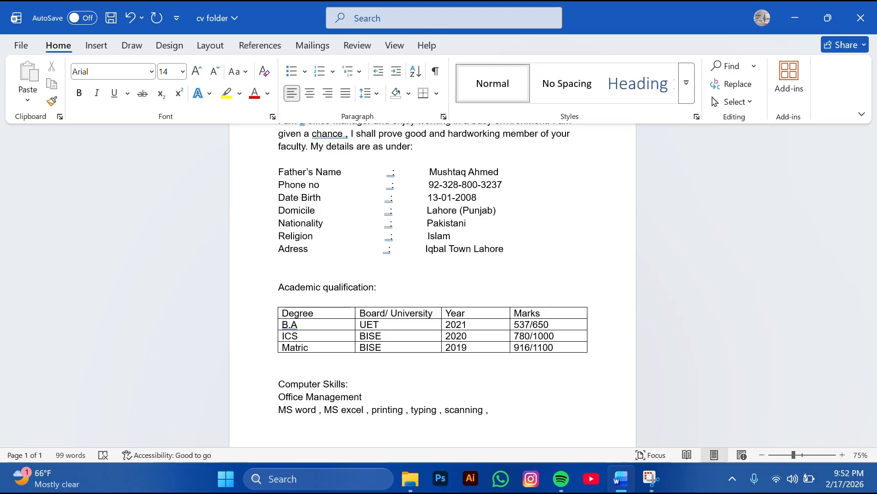
pyautogui.write('Jo')
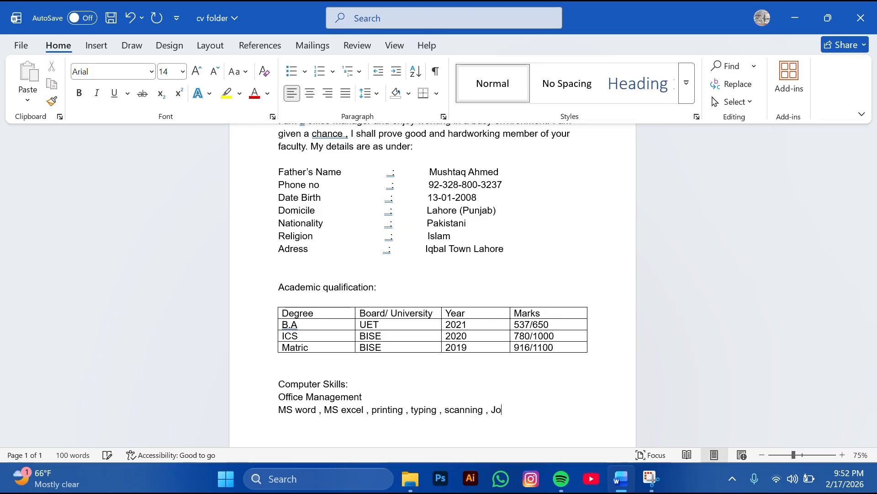
pyautogui.write('b traninhg')
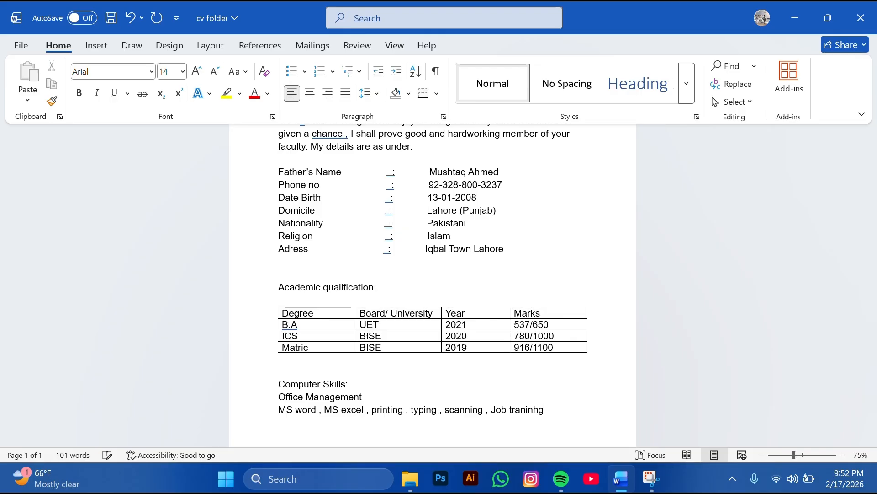
pyautogui.press('BackSpace')
pyautogui.press('BackSpace')
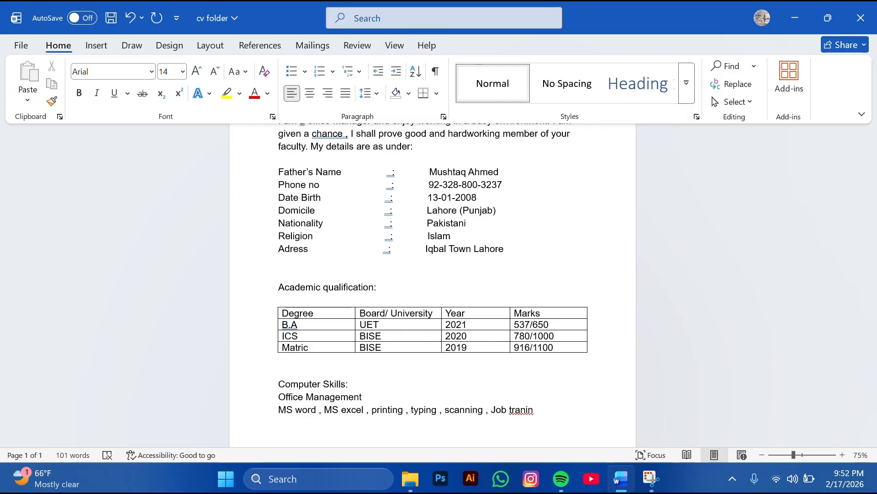
pyautogui.write('g')
pyautogui.press('BackSpace')
pyautogui.press('BackSpace')
pyautogui.press('BackSpace')
pyautogui.press('BackSpace')
pyautogui.write('i')
pyautogui.press('Right')
pyautogui.write('ing , projects')
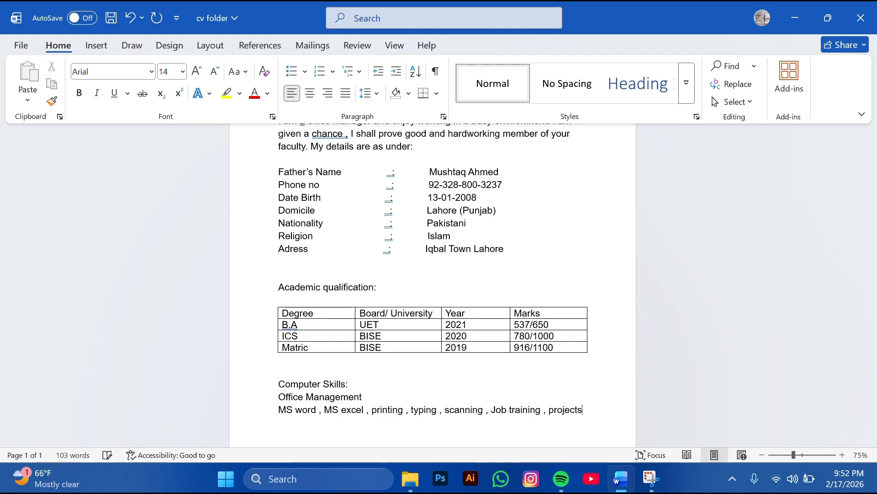
pyautogui.write('.')
pyautogui.press('Return')
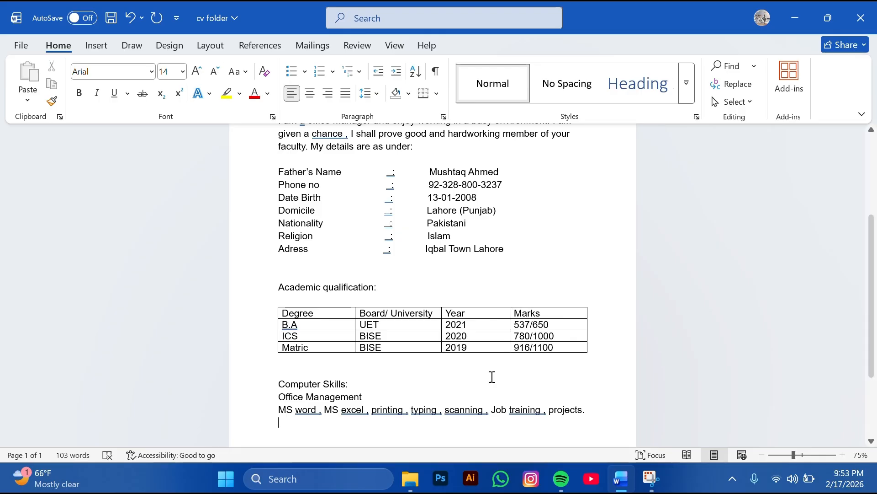
pyautogui.press('Return')
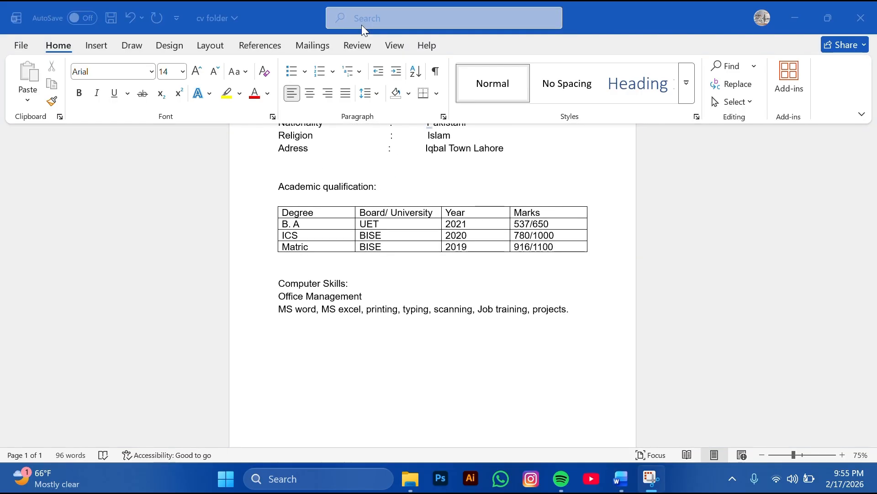
# Return focus to the document and move to the empty line below the skills list
pyautogui.click(571, 312)
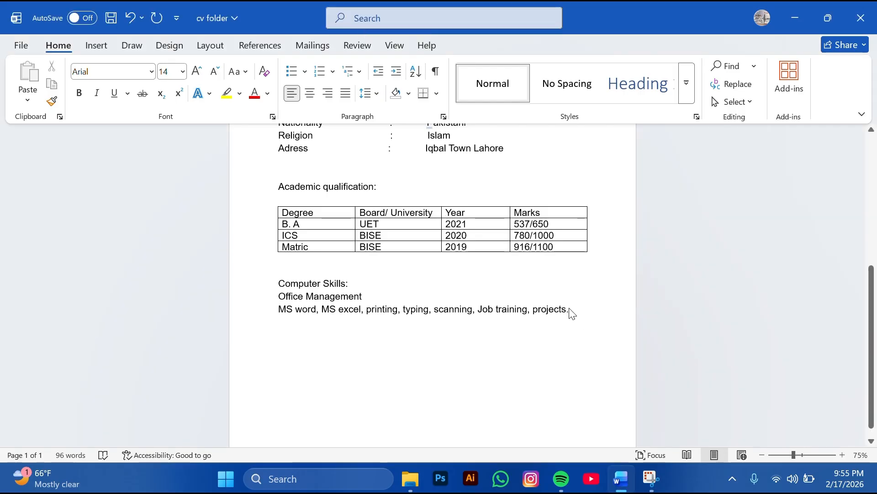
pyautogui.press('Return')
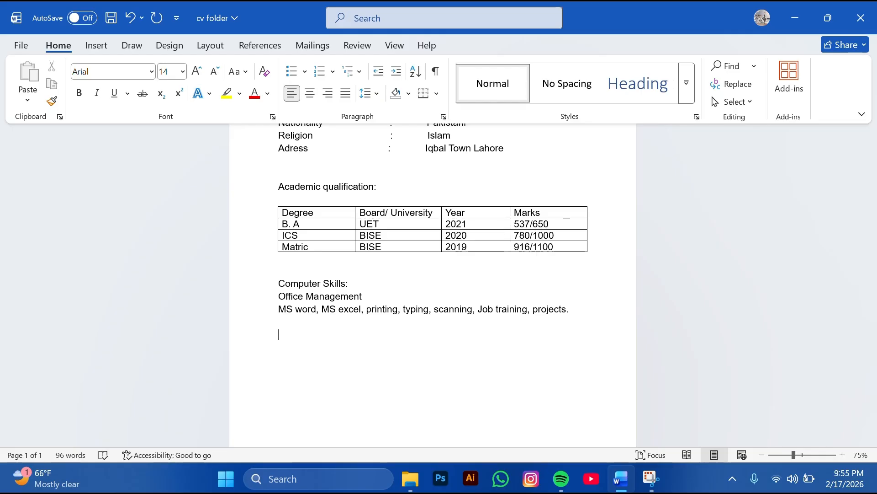
# Add the heading 'Experience:' with its spelling corrected, followed by a blank line
pyautogui.write('Experincw')
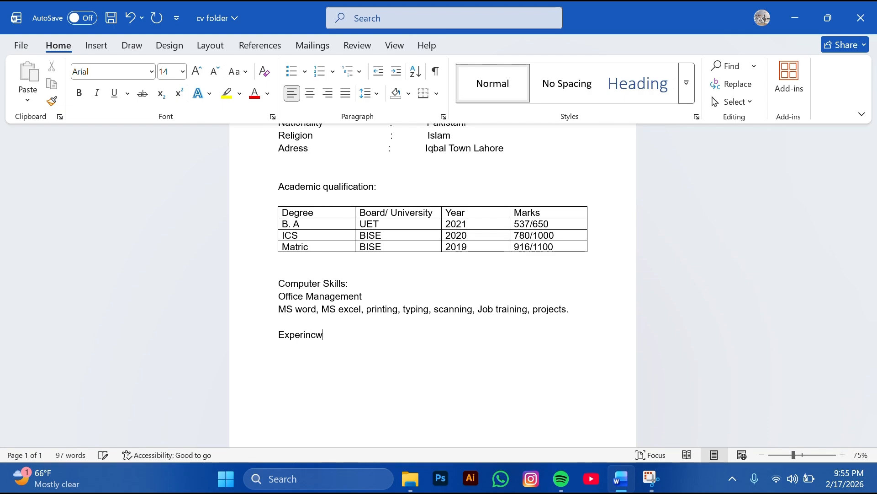
pyautogui.press('BackSpace')
pyautogui.write('e:')
pyautogui.press('Return')
pyautogui.click(285, 335)
pyautogui.write('e')
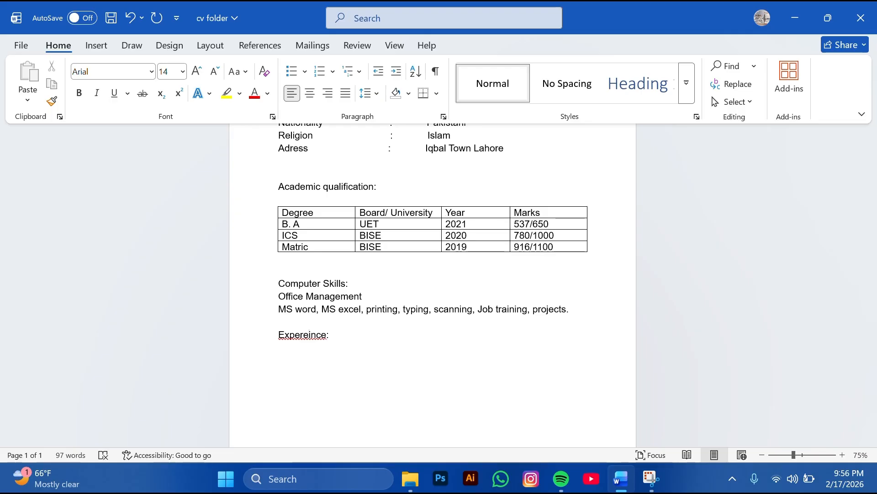
pyautogui.press('BackSpace')
pyautogui.write('e')
pyautogui.press('End')
pyautogui.press('Return')
pyautogui.press('Return')
# Type '2 years teaching experience at city Grammer school Lahore.' below the heading
pyautogui.write('2 yea')
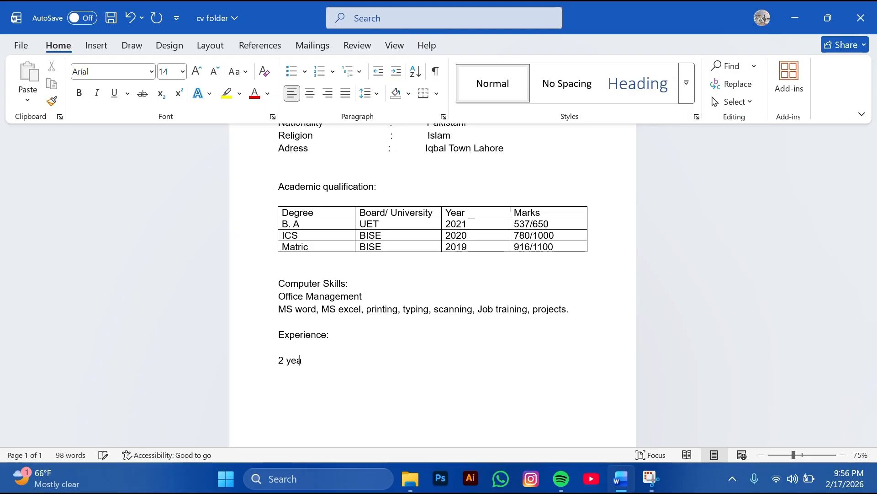
pyautogui.write('rs teac')
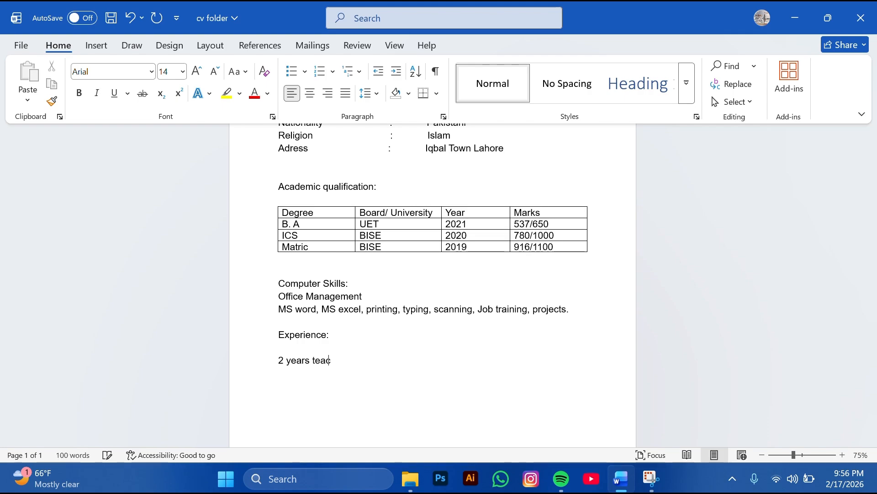
pyautogui.write('hing exper')
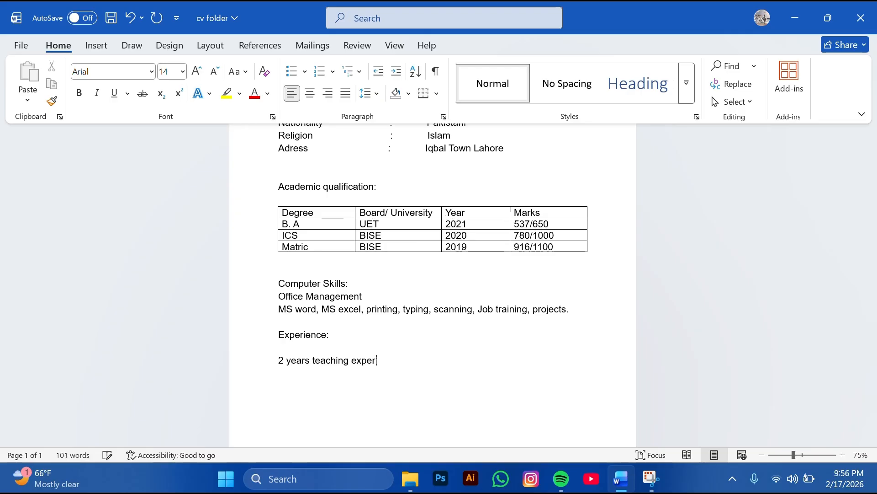
pyautogui.write('ience ')
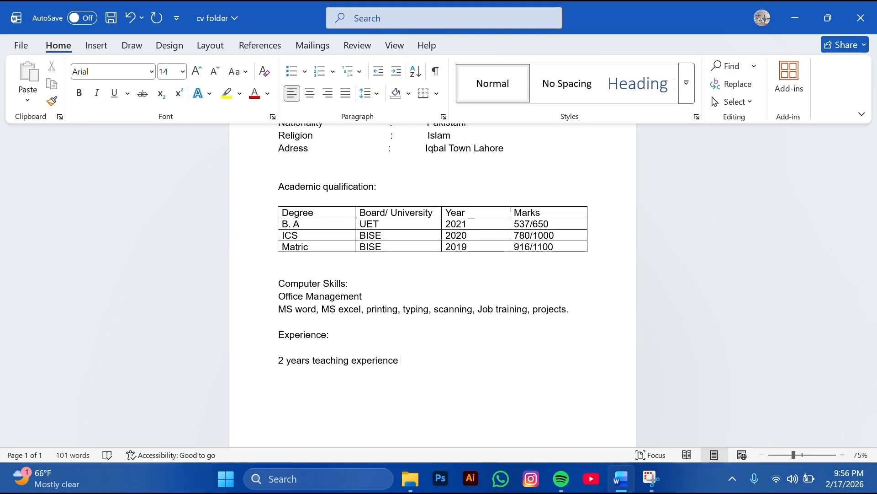
pyautogui.write('at city ')
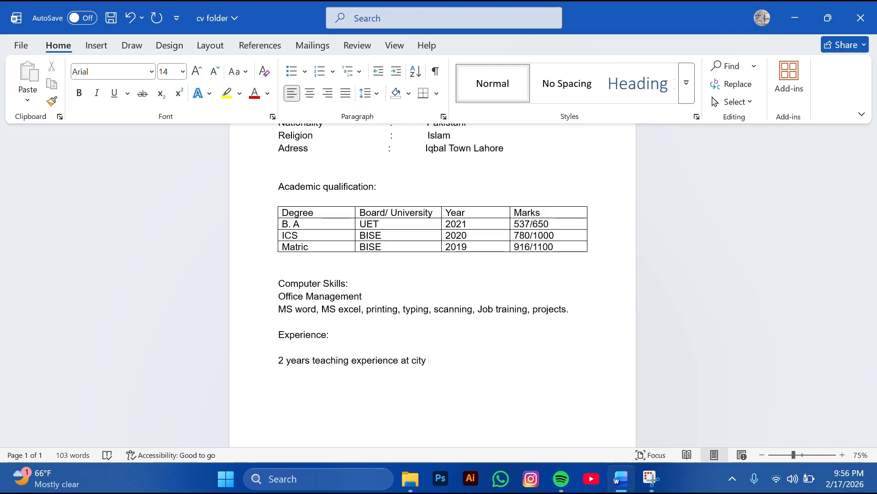
pyautogui.write('grammer')
pyautogui.press('BackSpace')
pyautogui.press('BackSpace')
pyautogui.press('BackSpace')
pyautogui.press('BackSpace')
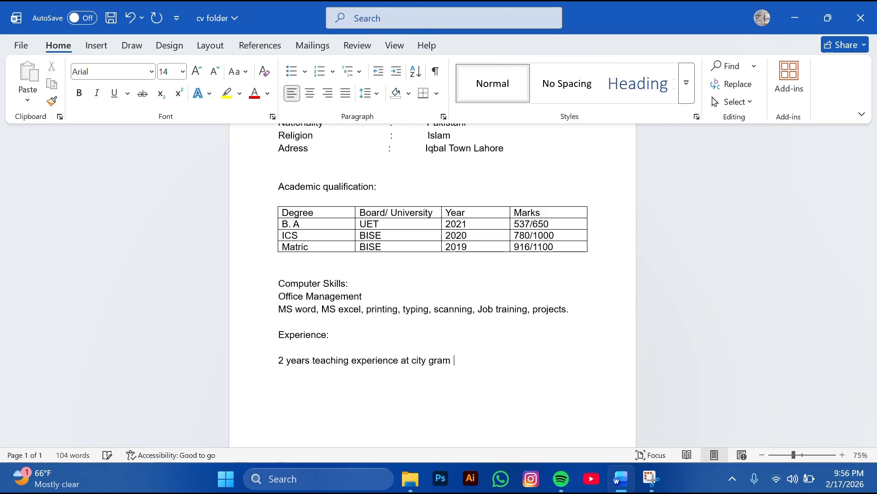
pyautogui.write('m')
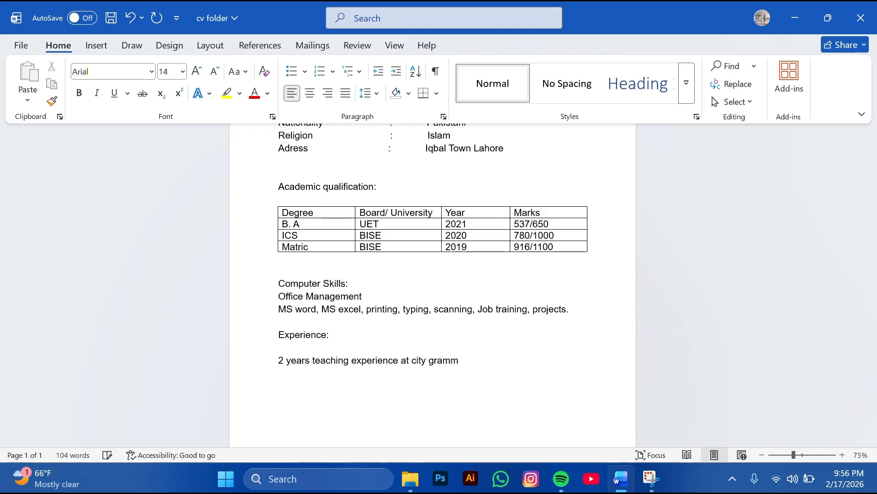
pyautogui.write('puter')
pyautogui.press('BackSpace')
pyautogui.press('BackSpace')
pyautogui.press('BackSpace')
pyautogui.press('BackSpace')
pyautogui.press('BackSpace')
pyautogui.press('BackSpace')
pyautogui.press('BackSpace')
pyautogui.write('Grammer')
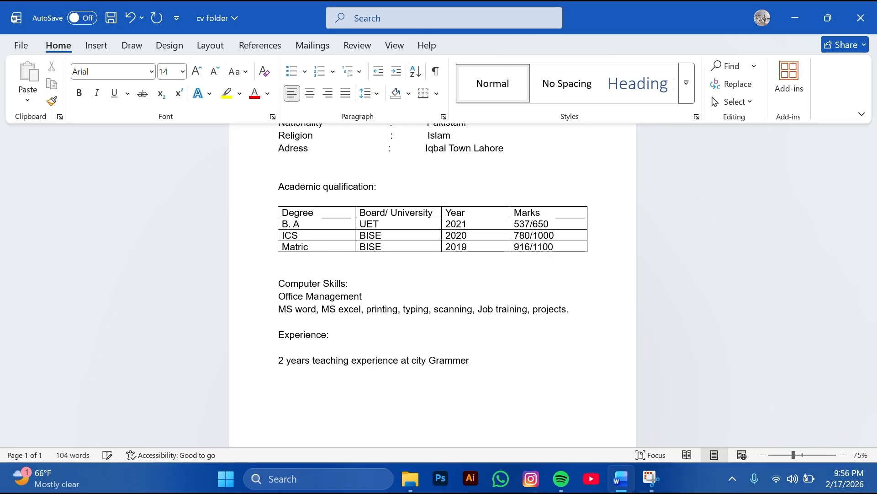
pyautogui.write(' school laho')
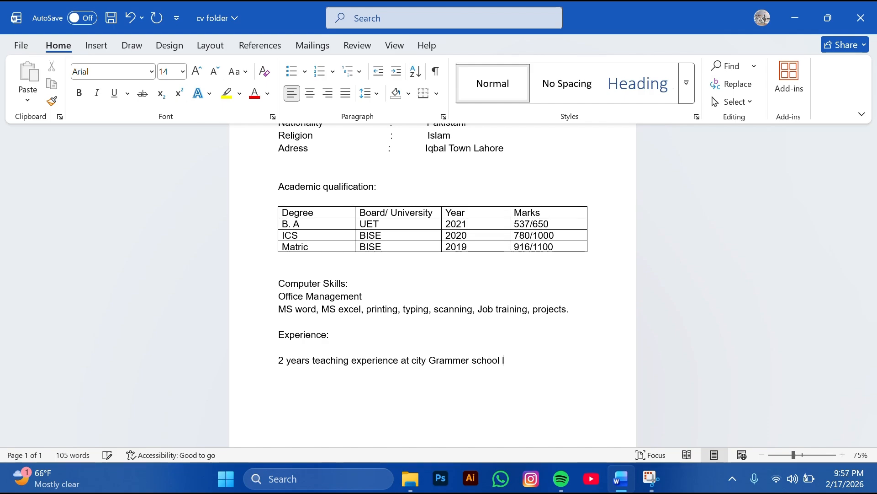
pyautogui.write('re')
pyautogui.press('BackSpace')
pyautogui.write('.')
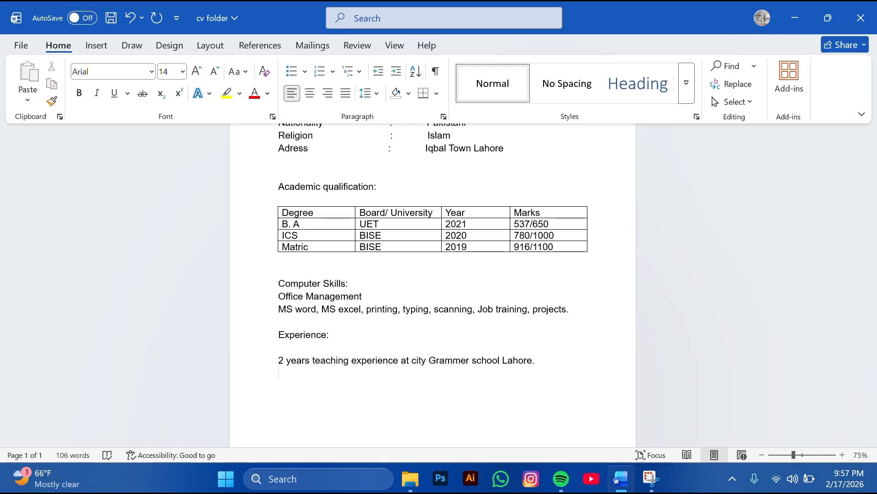
# Delete the extra blank line under the Experience: heading
pyautogui.press('Return')
pyautogui.press('Return')
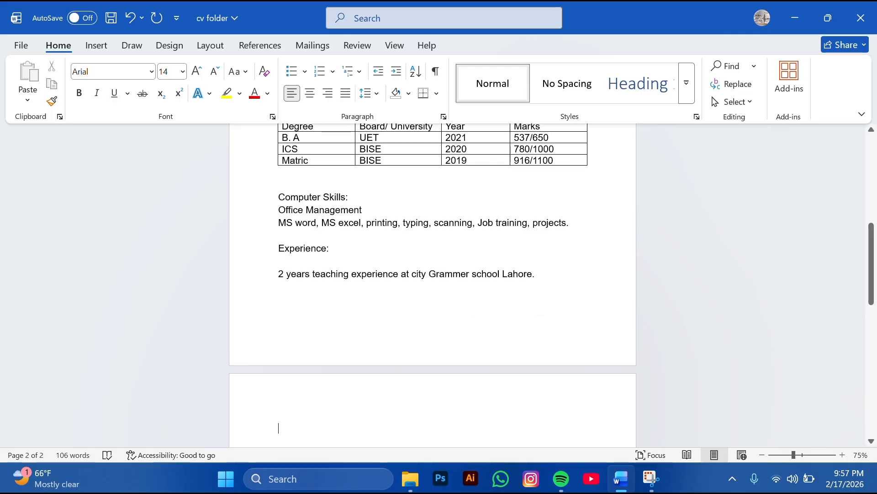
pyautogui.press('BackSpace')
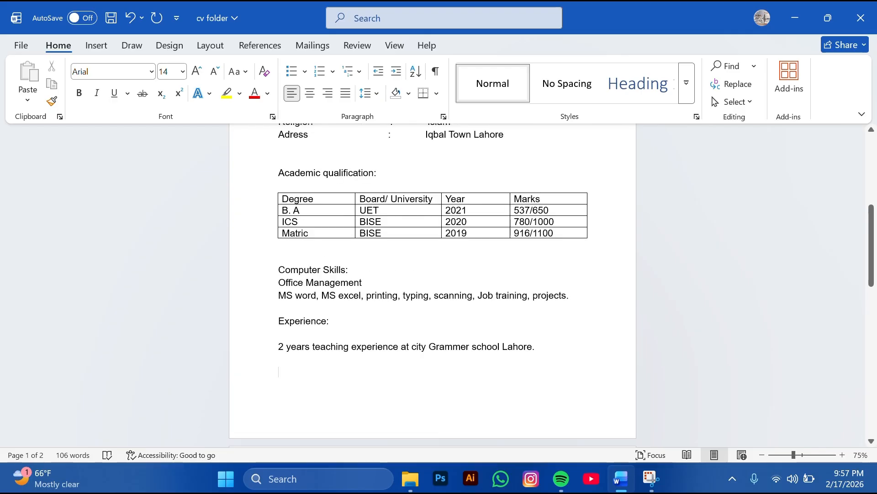
pyautogui.press('BackSpace')
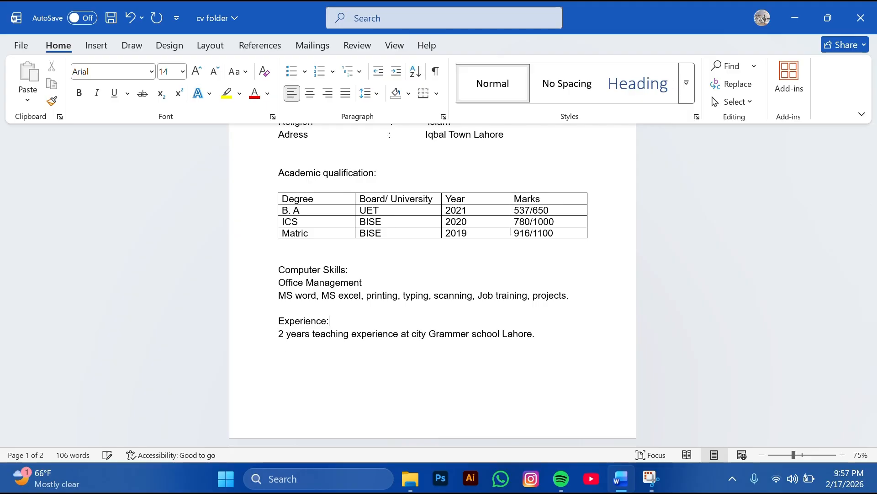
# Remove the blank lines below the qualification table and above Academic qualification:
pyautogui.click(278, 249)
pyautogui.press('BackSpace')
pyautogui.press('Down')
pyautogui.press('Down')
pyautogui.press('Down')
pyautogui.press('Down')
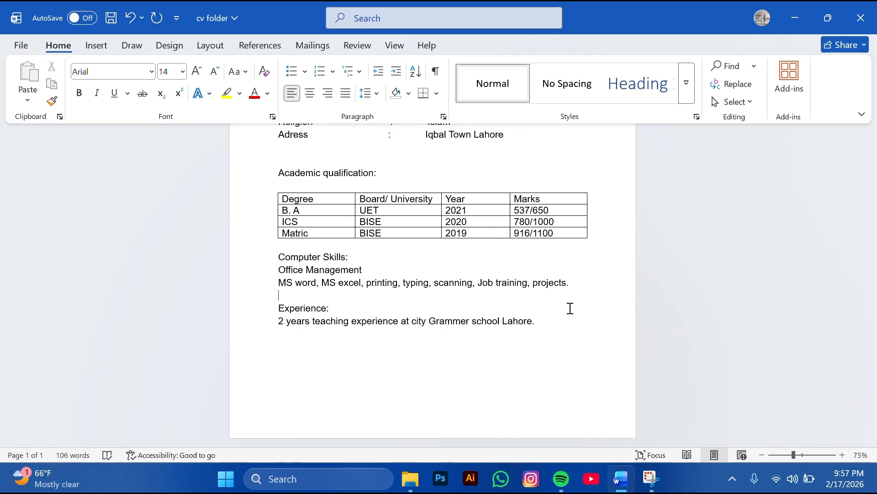
pyautogui.press('Up')
pyautogui.press('Up')
pyautogui.press('Up')
pyautogui.press('Up')
pyautogui.press('Up')
pyautogui.press('Up')
pyautogui.press('Up')
pyautogui.press('Up')
pyautogui.press('Up')
pyautogui.press('Down')
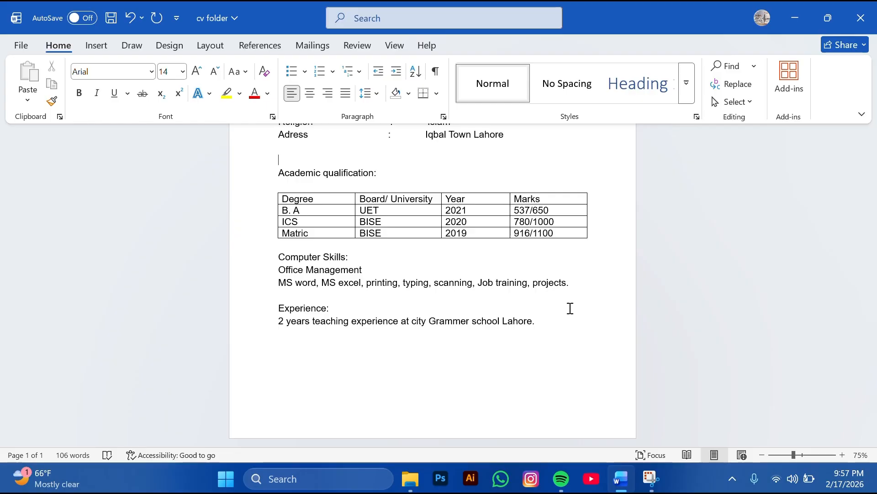
pyautogui.press('BackSpace')
pyautogui.press('Down')
pyautogui.press('Down')
pyautogui.press('Down')
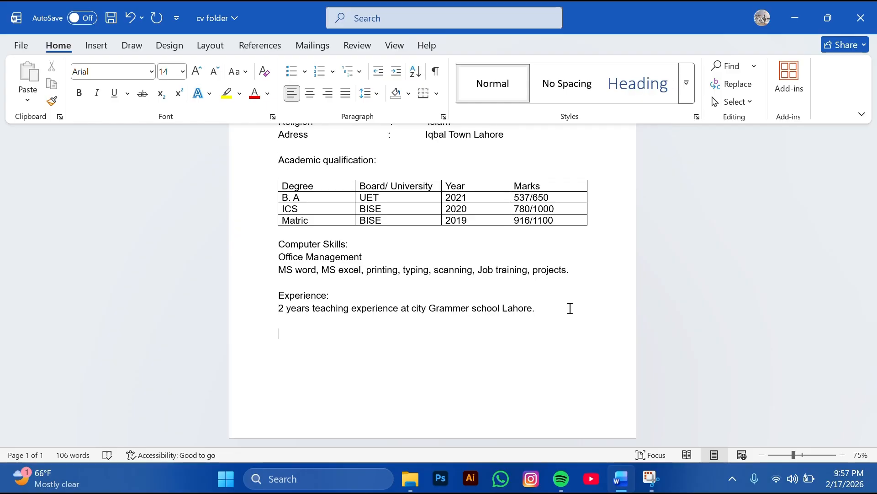
# Add the heading 'Languages:' below the experience line, followed by a new line
pyautogui.write('Iang')
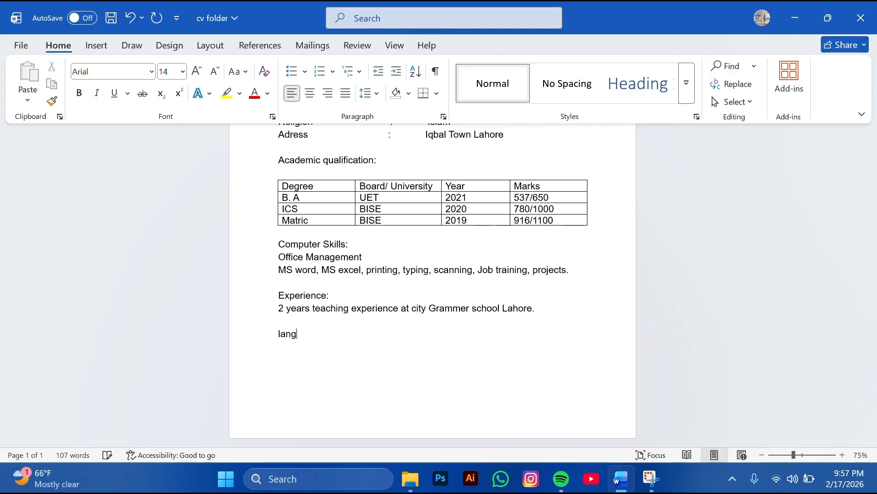
pyautogui.write('uages')
pyautogui.press('BackSpace')
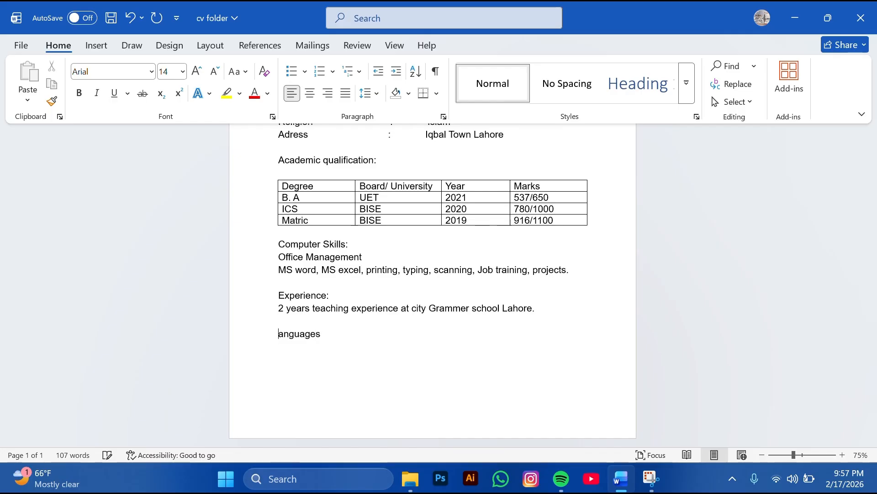
pyautogui.write('L')
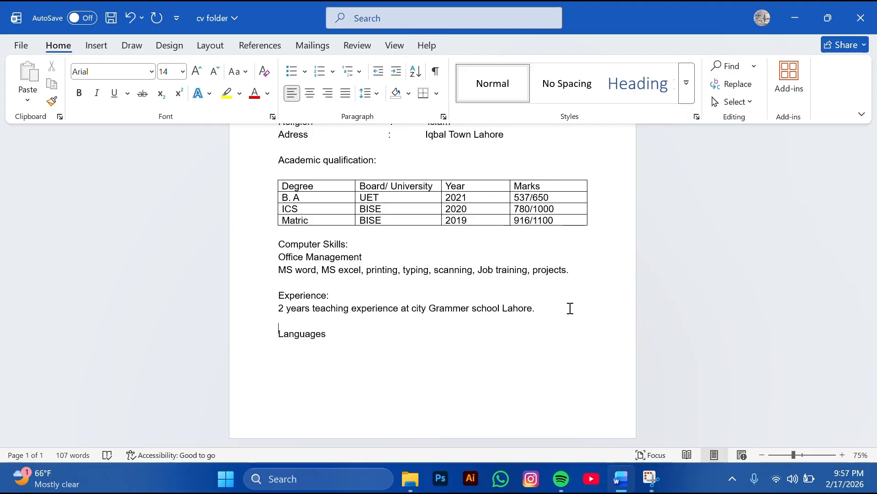
pyautogui.write(':')
pyautogui.press('Return')
# List the languages URDU, ENGLISH and PUNJABI under the heading
pyautogui.write('U')
pyautogui.press('BackSpace')
pyautogui.write('URDU')
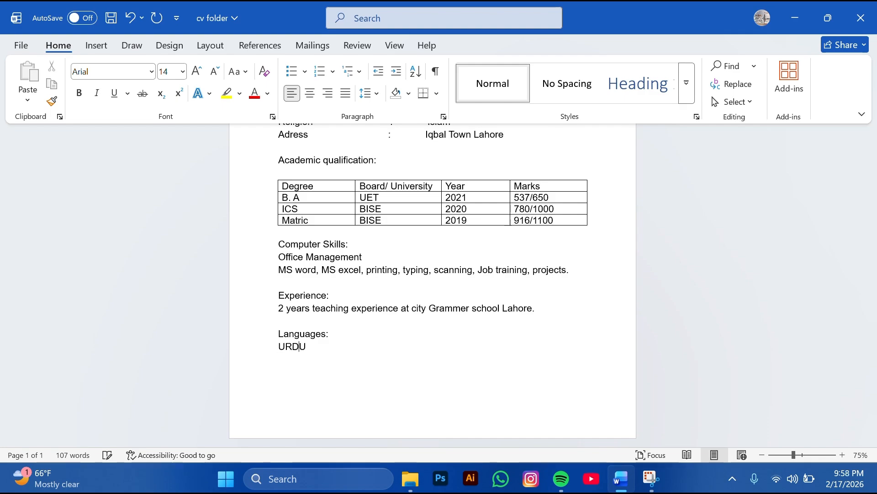
pyautogui.press('Return')
pyautogui.write('ENGLISH ')
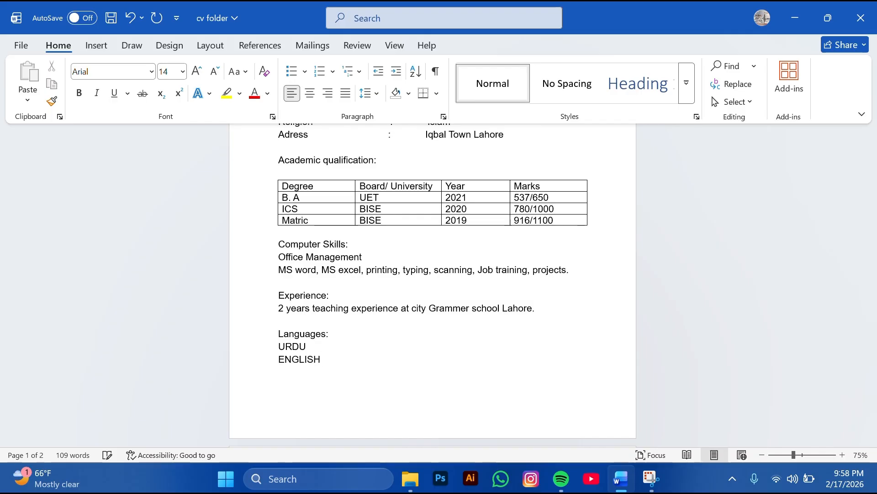
pyautogui.write('PUN')
pyautogui.write('JANI')
pyautogui.press('BackSpace')
pyautogui.press('BackSpace')
pyautogui.press('BackSpace')
pyautogui.write('ABI')
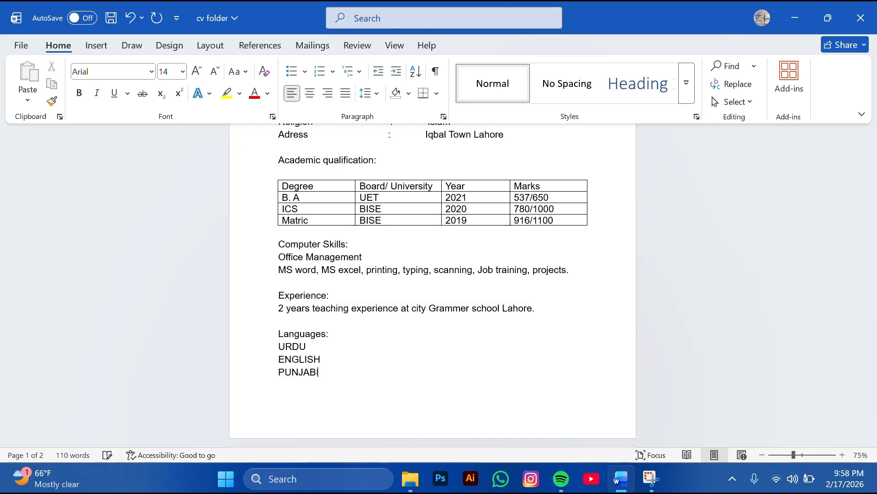
pyautogui.scroll(-3, 433, 284)
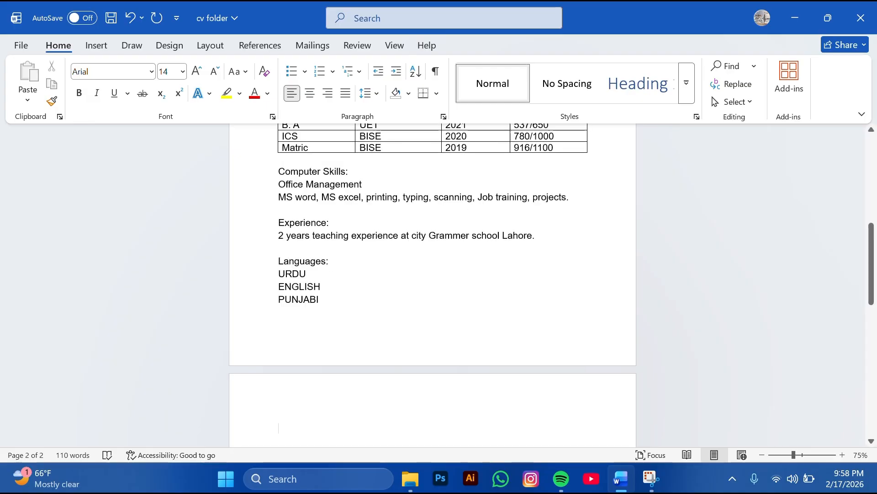
pyautogui.press('BackSpace')
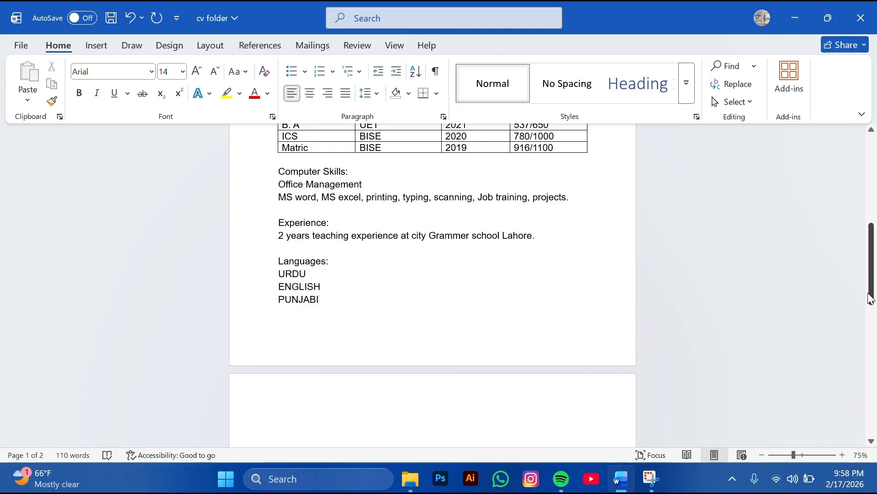
# Set the blank line under the name heading to font size 14
pyautogui.moveTo(872, 298); pyautogui.dragTo(871, 157)
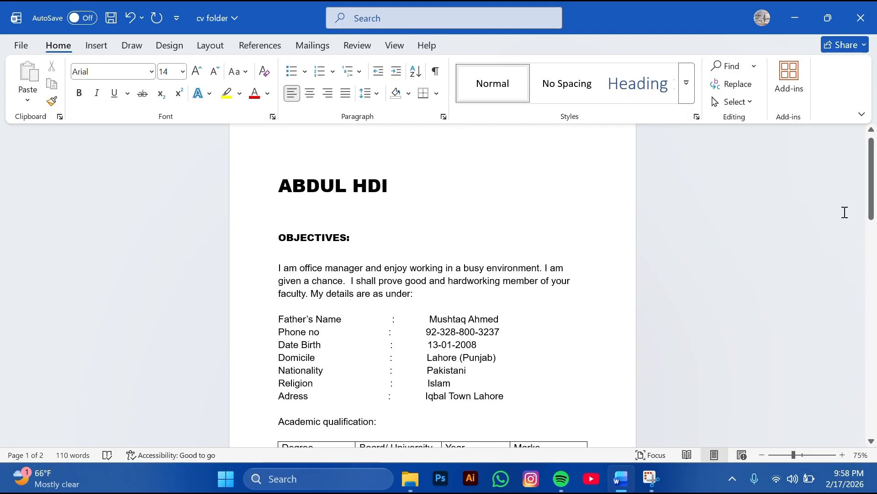
pyautogui.click(344, 217)
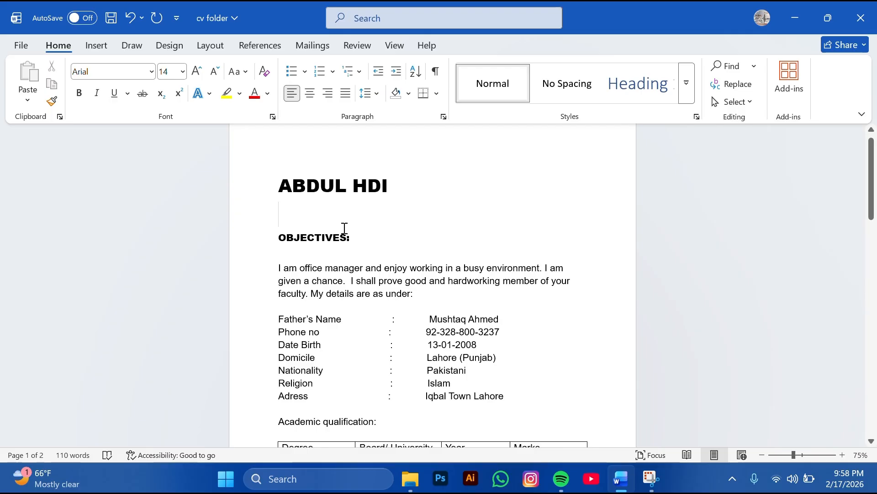
pyautogui.press('BackSpace')
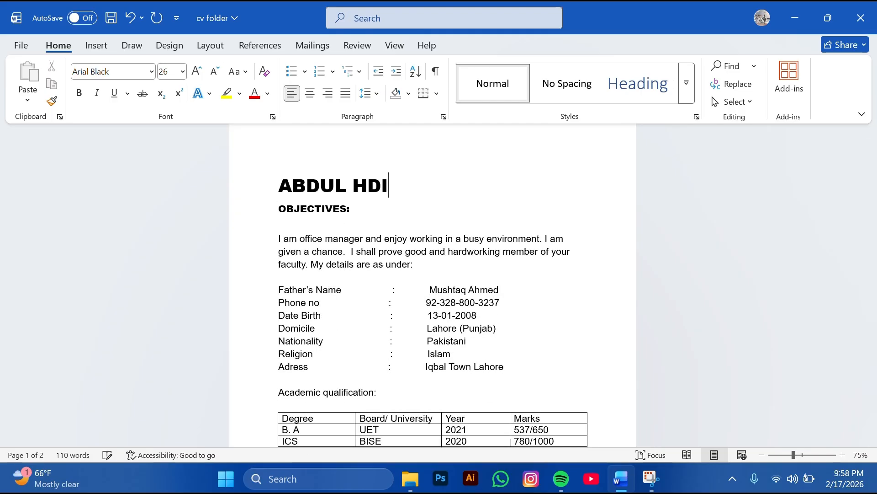
pyautogui.press('Return')
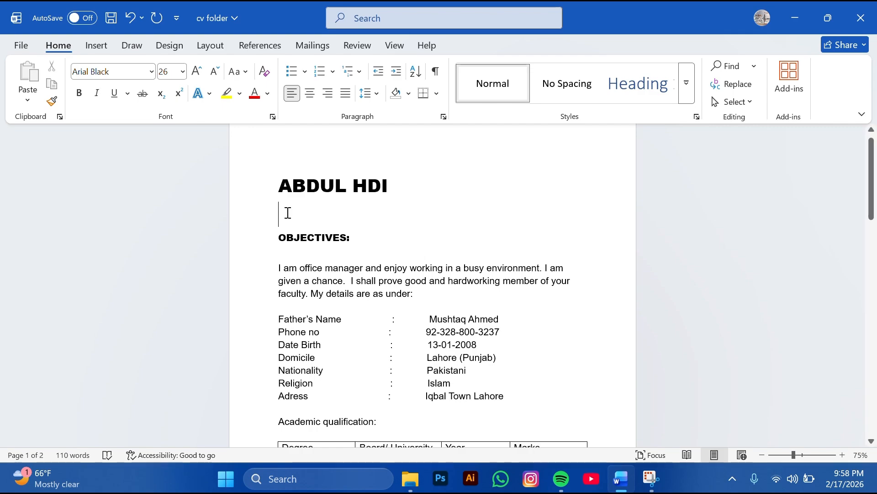
pyautogui.click(183, 80)
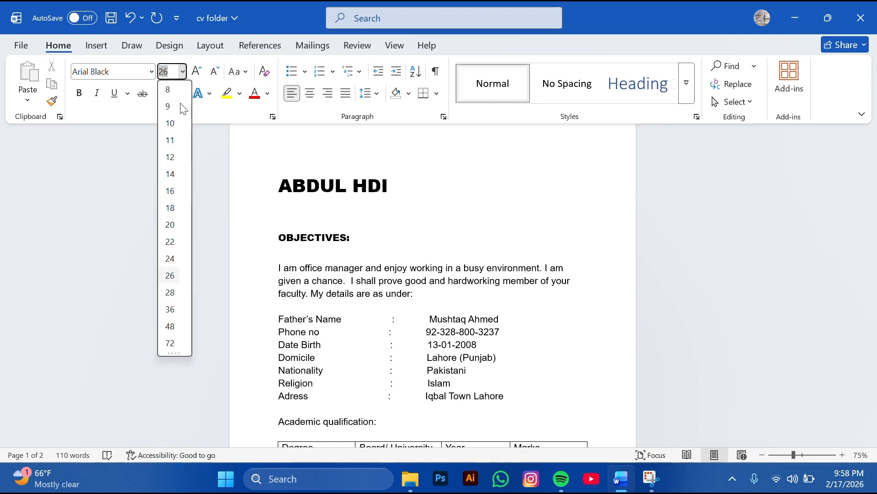
pyautogui.click(169, 223)
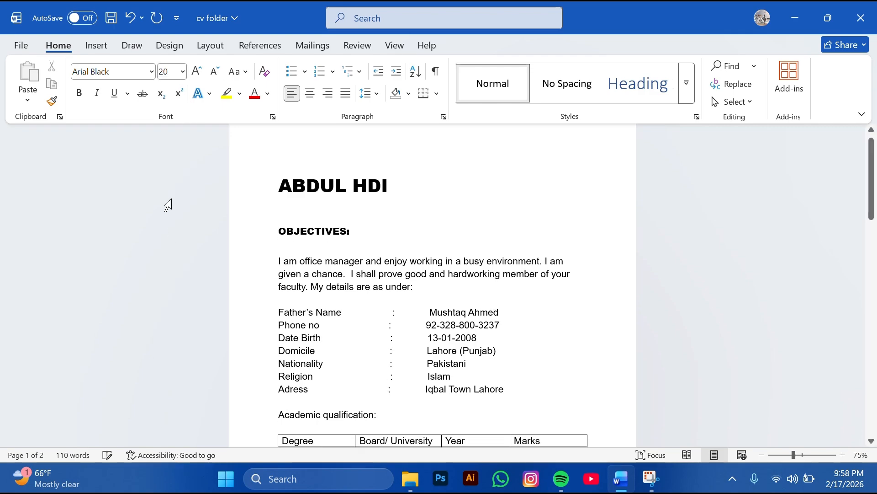
pyautogui.click(183, 72)
pyautogui.click(170, 174)
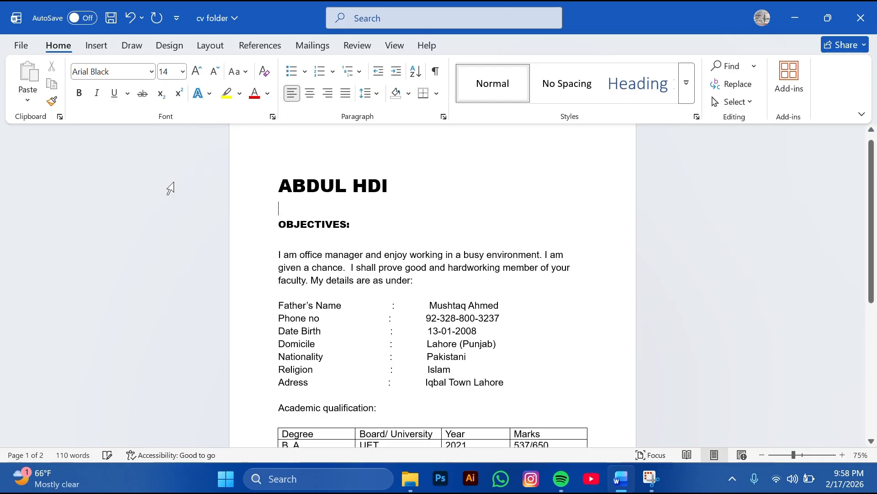
# Delete the empty line below OBJECTIVES:
pyautogui.click(337, 242)
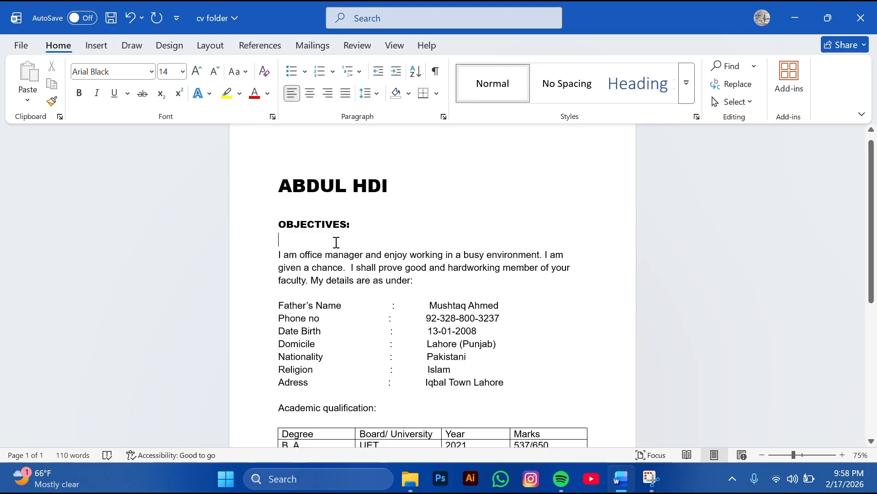
pyautogui.press('BackSpace')
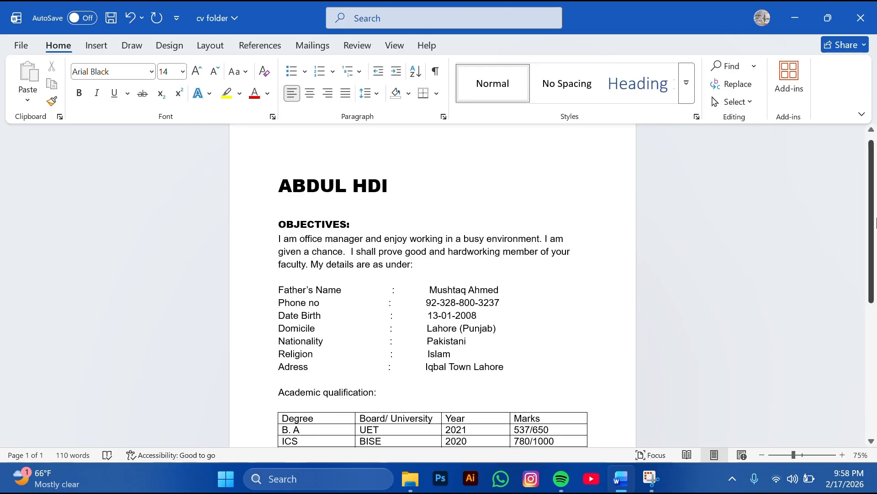
pyautogui.moveTo(871, 229); pyautogui.dragTo(873, 363)
# Add the heading 'Reference:' below the languages list
pyautogui.click(331, 346)
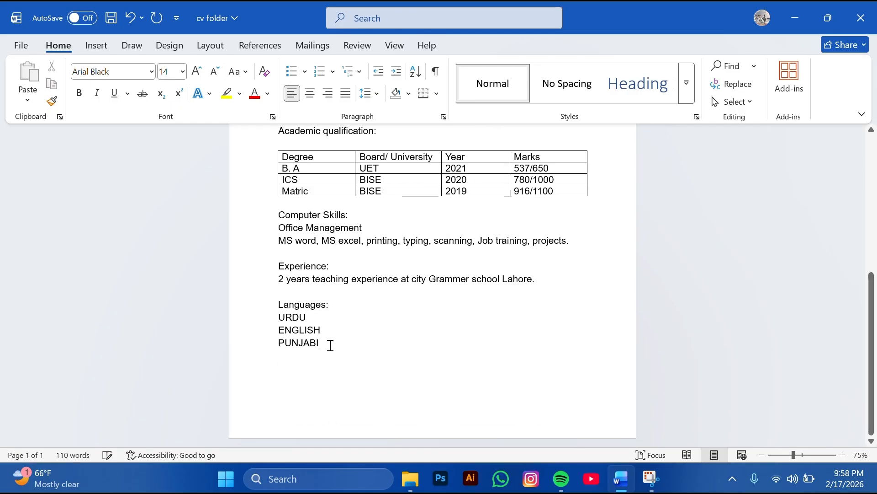
pyautogui.press('Return')
pyautogui.press('Return')
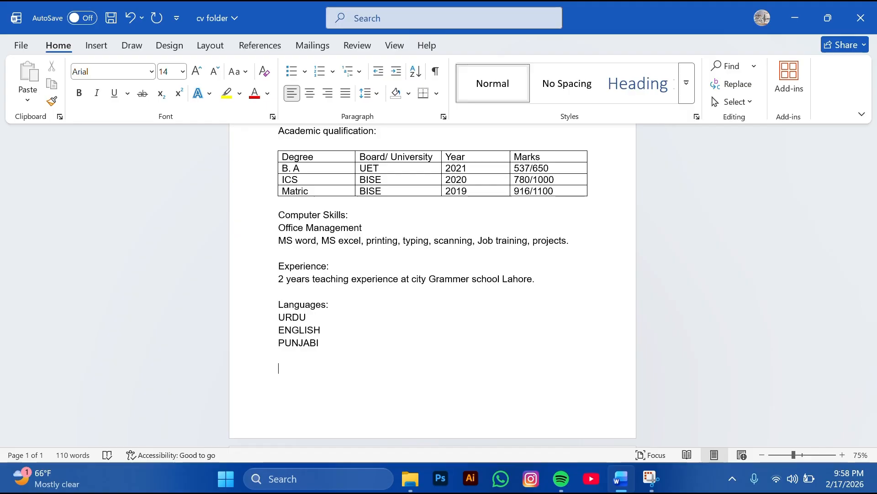
pyautogui.write('r')
pyautogui.press('BackSpace')
pyautogui.write('RE')
pyautogui.press('BackSpace')
pyautogui.write('frence')
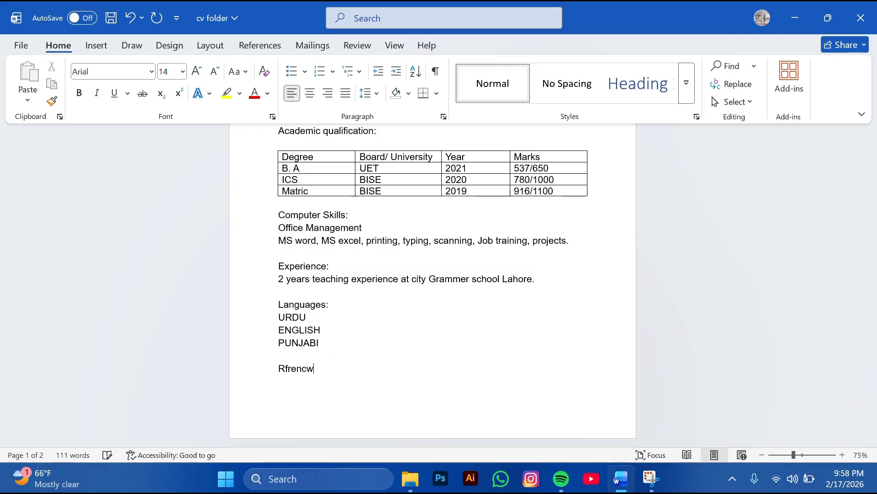
pyautogui.press('BackSpace')
pyautogui.press('BackSpace')
pyautogui.press('BackSpace')
pyautogui.press('BackSpace')
pyautogui.press('BackSpace')
pyautogui.press('BackSpace')
pyautogui.write('ef')
pyautogui.write('rence:')
pyautogui.press('Return')
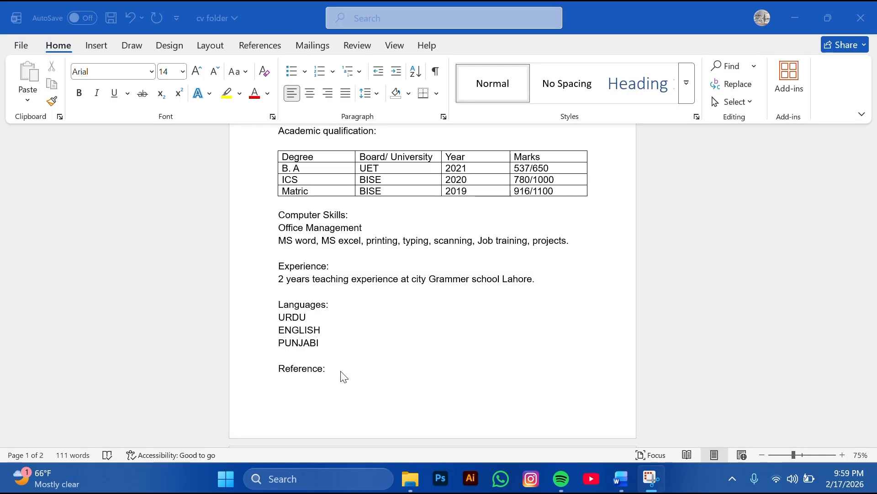
# Type 'Reference will be furnished on remand' on a line below Reference:
pyautogui.click(339, 370)
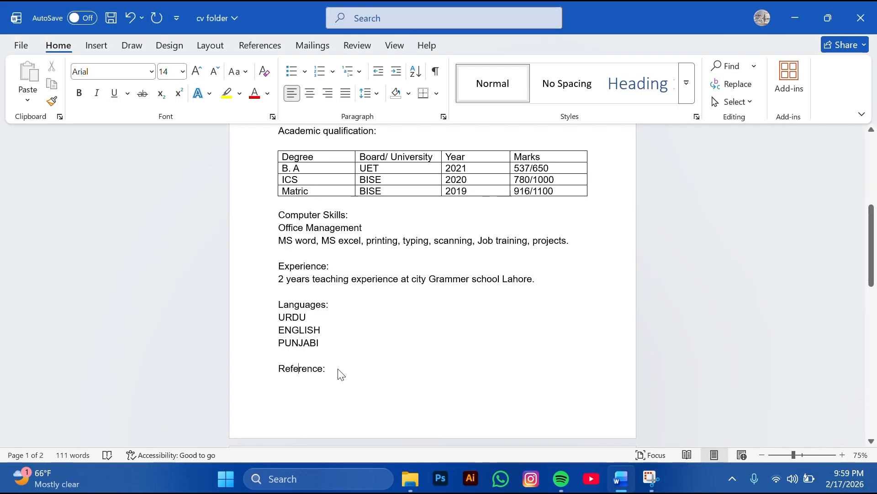
pyautogui.press('Return')
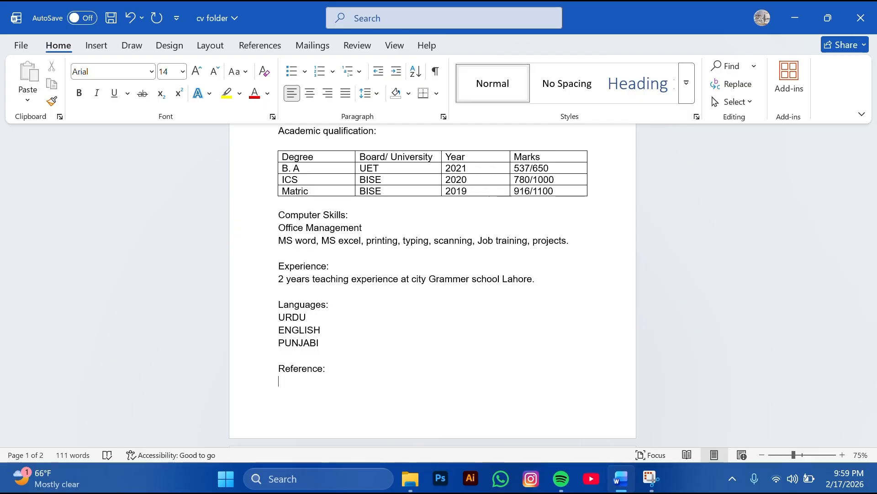
pyautogui.write('Refr')
pyautogui.press('BackSpace')
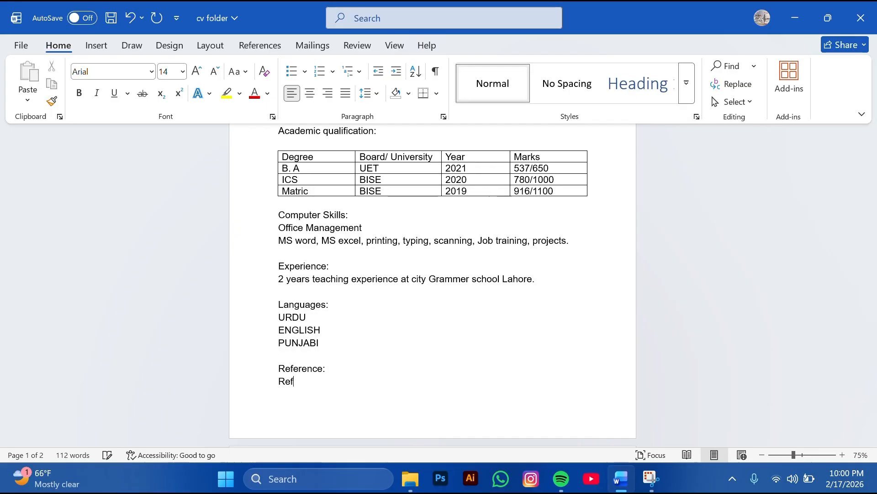
pyautogui.write('erenc')
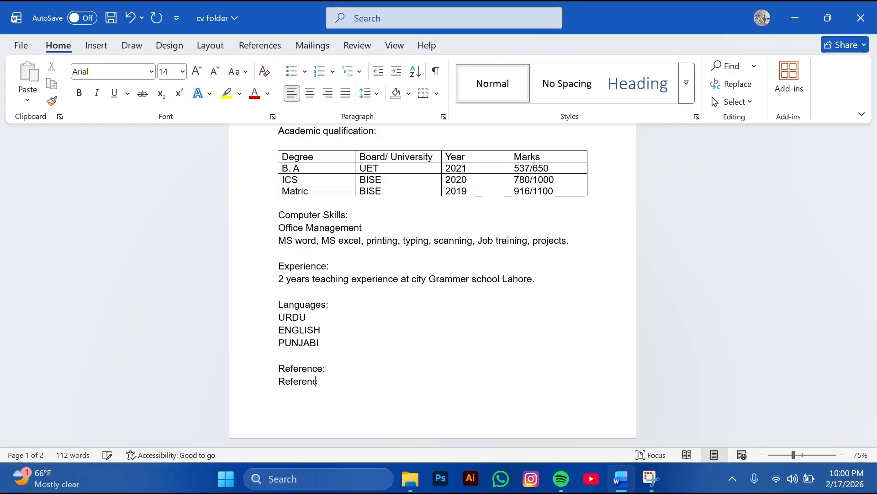
pyautogui.write('e wil be')
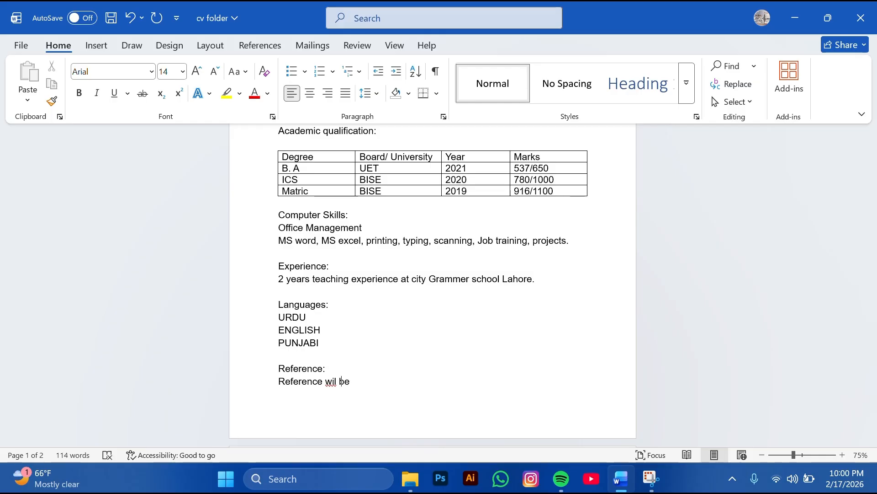
pyautogui.write('l')
pyautogui.write(' furnished ')
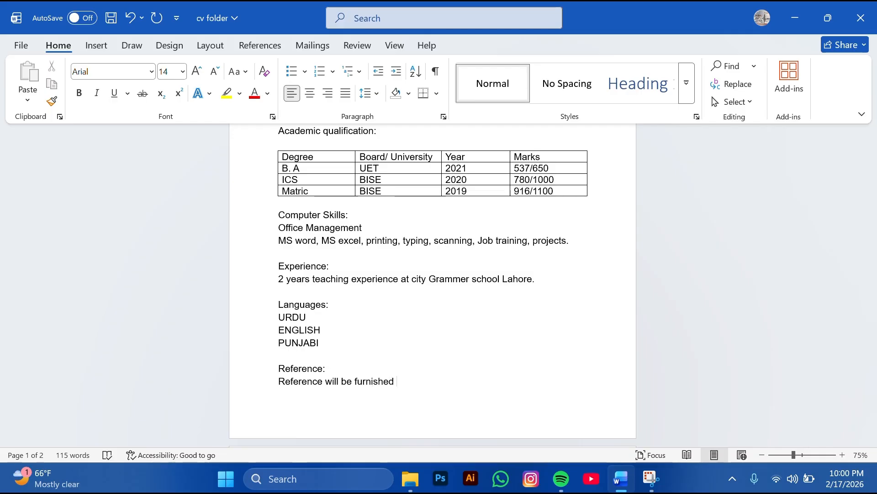
pyautogui.write('on remand')
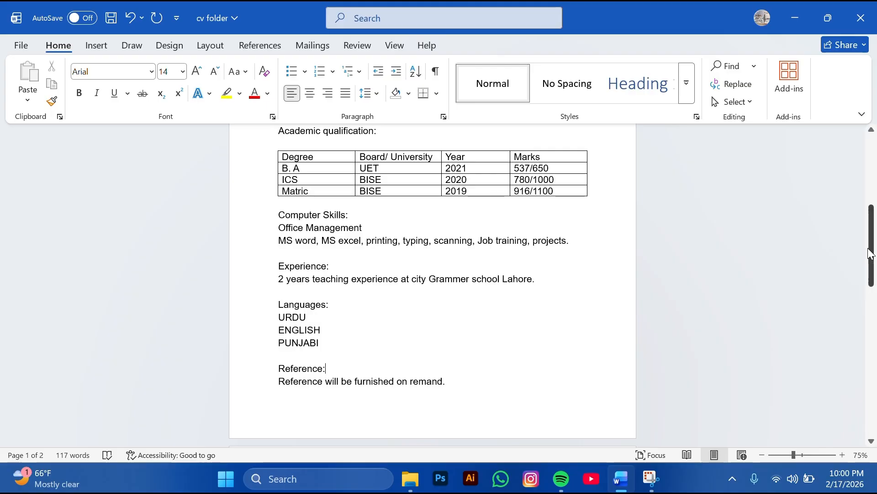
# Change the OBJECTIVES: heading font to Arial Narrow and make it bold
pyautogui.moveTo(875, 255); pyautogui.dragTo(875, 176)
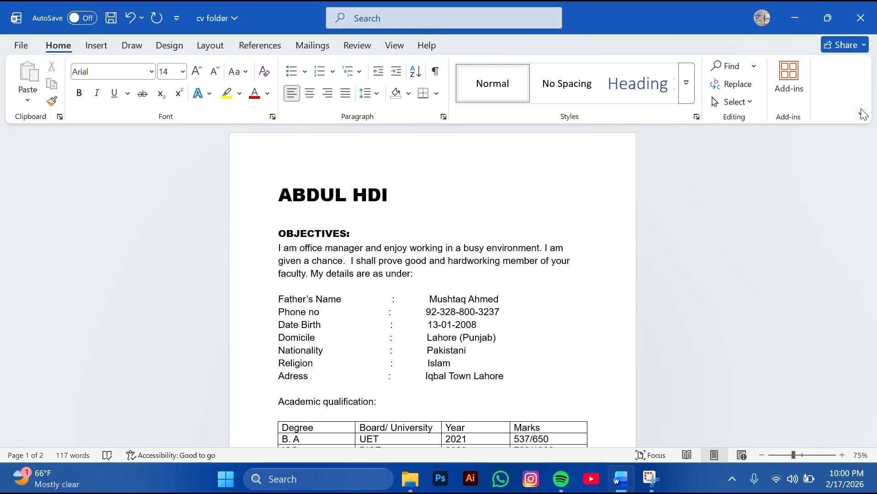
pyautogui.tripleClick(338, 233)
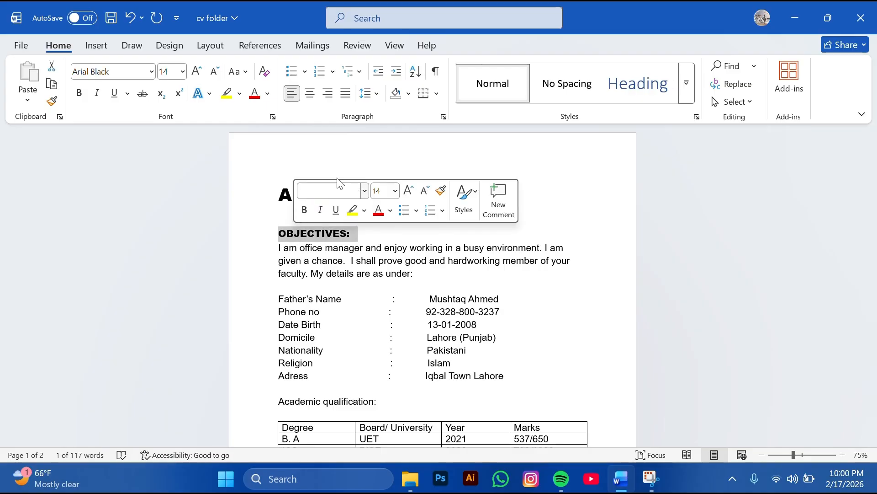
pyautogui.click(151, 72)
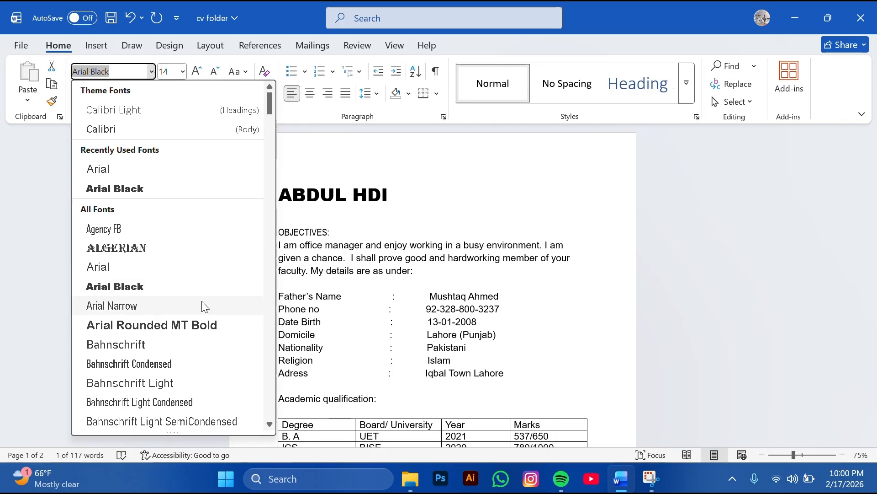
pyautogui.click(212, 311)
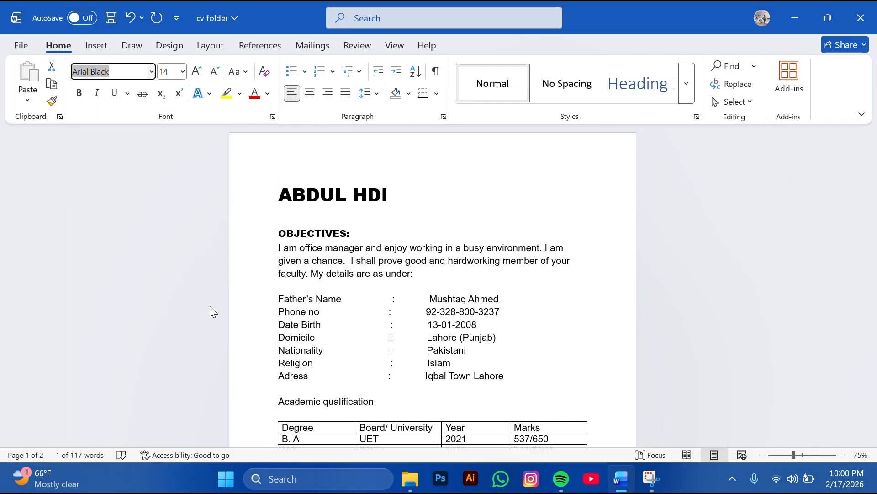
pyautogui.click(82, 95)
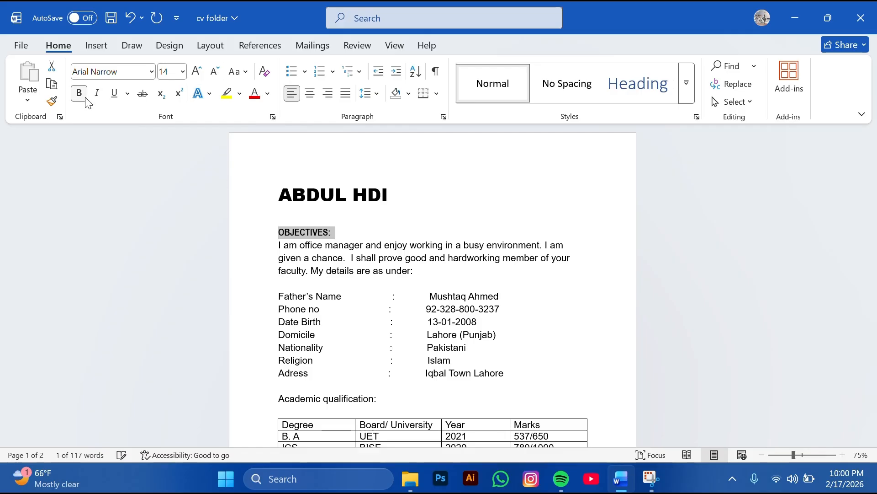
pyautogui.click(264, 287)
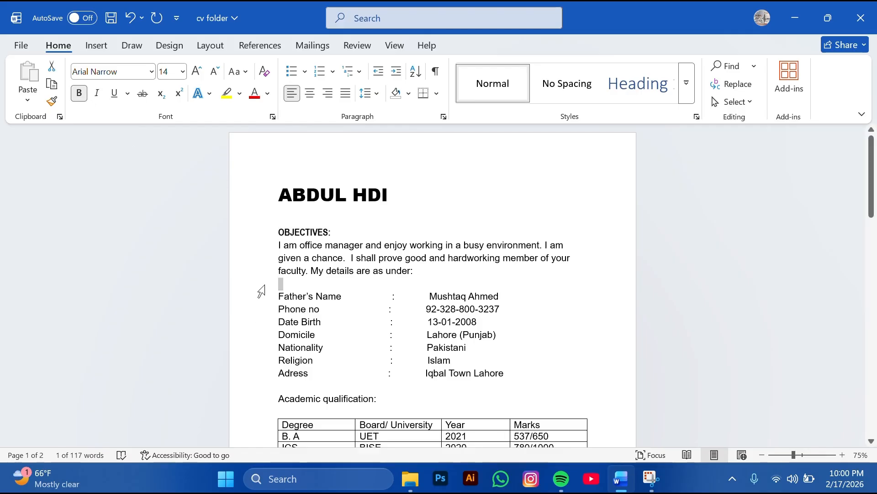
# Bold the Academic Qualification heading and capitalise the Q in Qualification
pyautogui.click(605, 195)
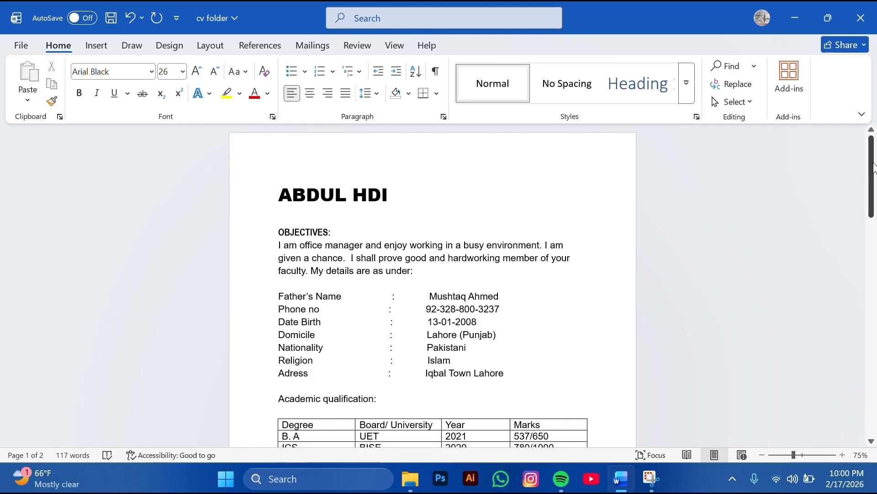
pyautogui.scroll(-3, 822, 237)
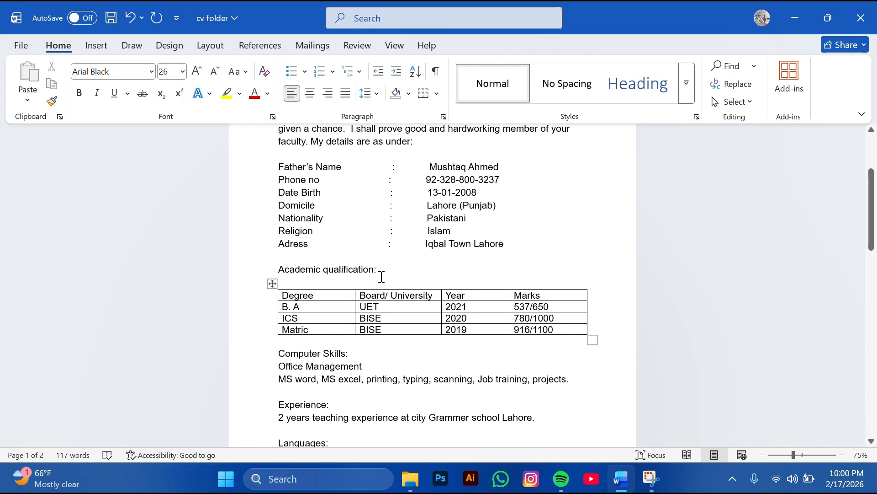
pyautogui.moveTo(378, 269); pyautogui.dragTo(288, 267)
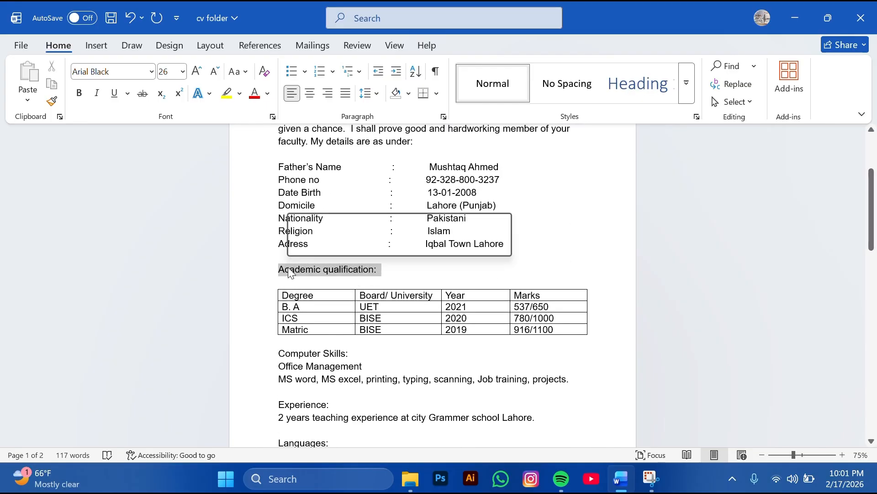
pyautogui.click(298, 245)
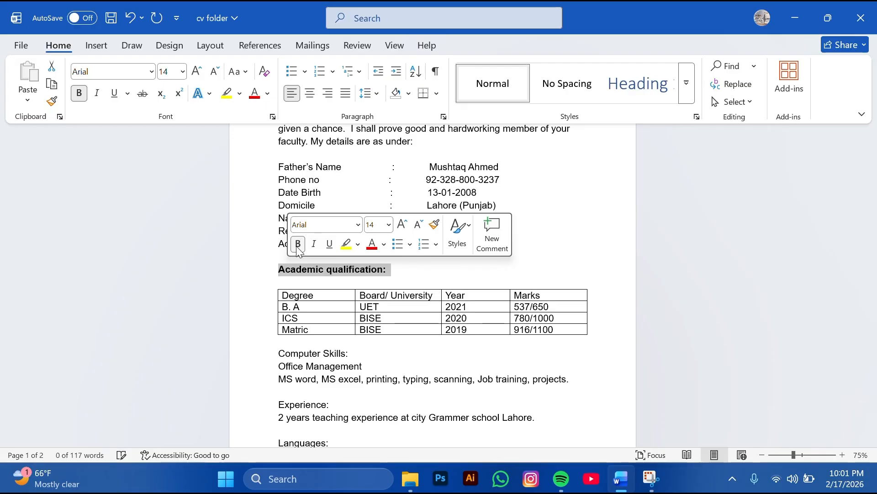
pyautogui.click(330, 268)
pyautogui.press('Delete')
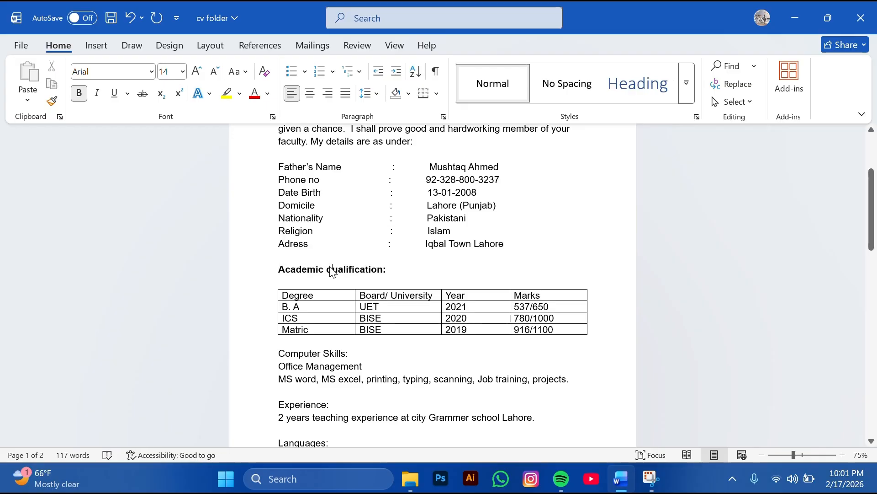
pyautogui.write('Q')
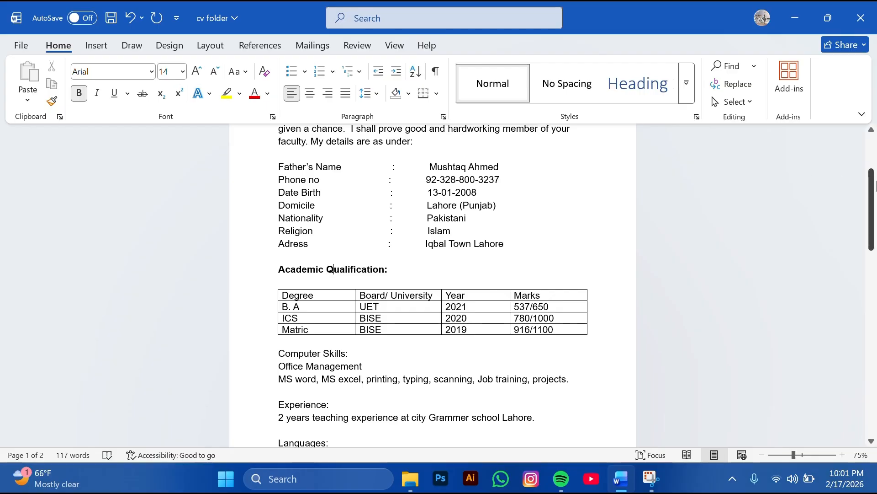
# Bold the Computer Skills, Experience, Languages and Reference headings
pyautogui.moveTo(874, 199); pyautogui.dragTo(875, 227)
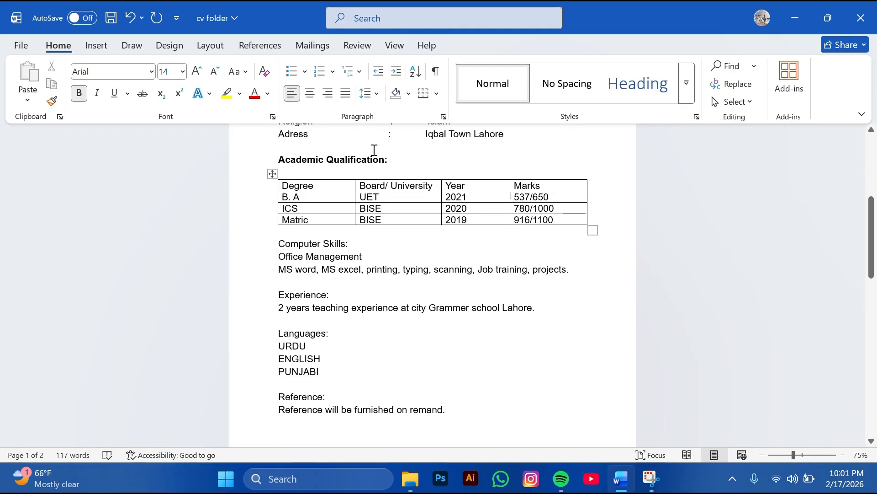
pyautogui.moveTo(354, 242); pyautogui.dragTo(278, 243)
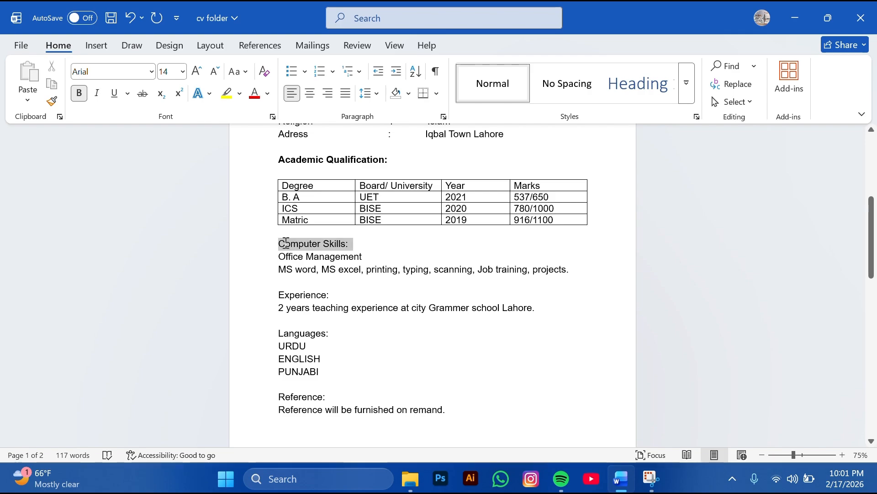
pyautogui.click(295, 223)
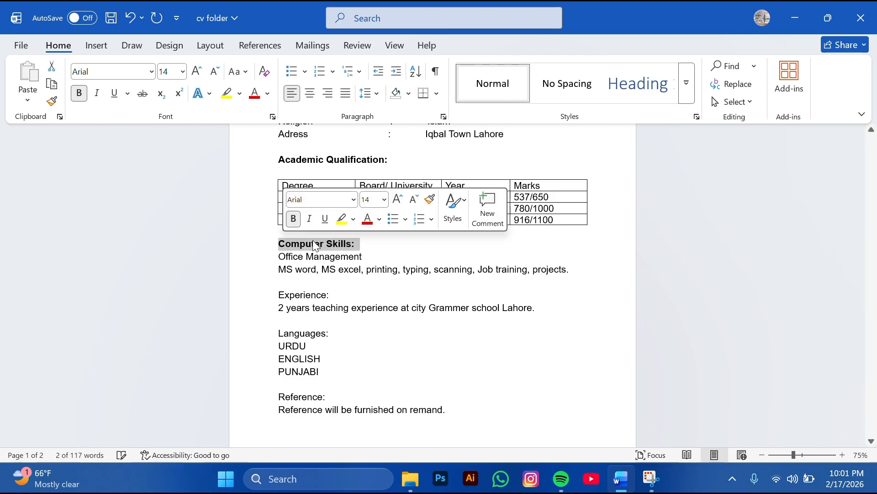
pyautogui.moveTo(333, 297); pyautogui.dragTo(274, 300)
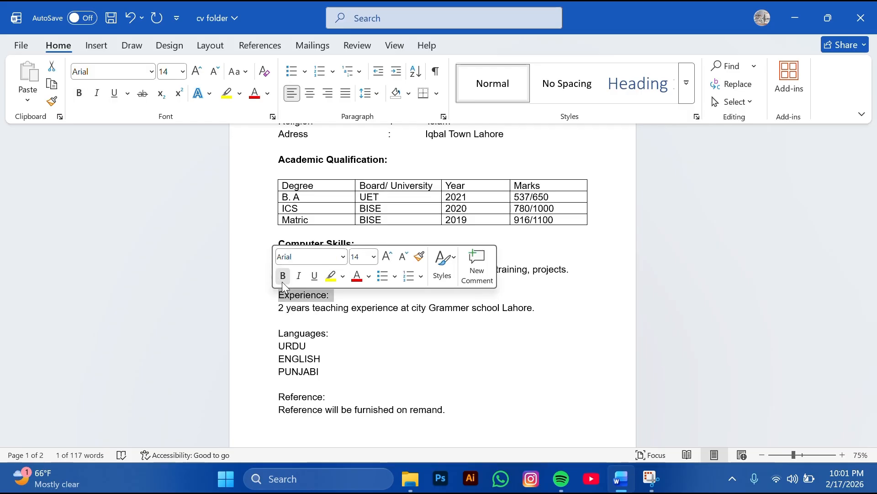
pyautogui.click(282, 282)
pyautogui.moveTo(335, 333); pyautogui.dragTo(268, 336)
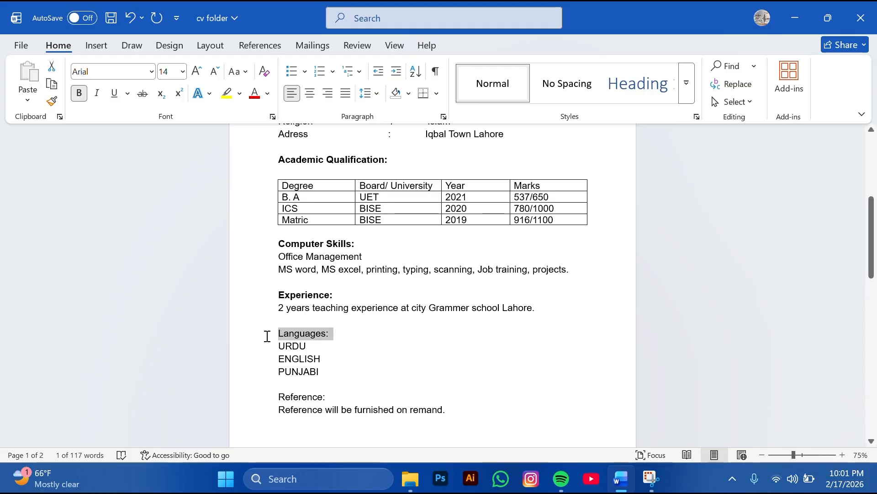
pyautogui.click(326, 295)
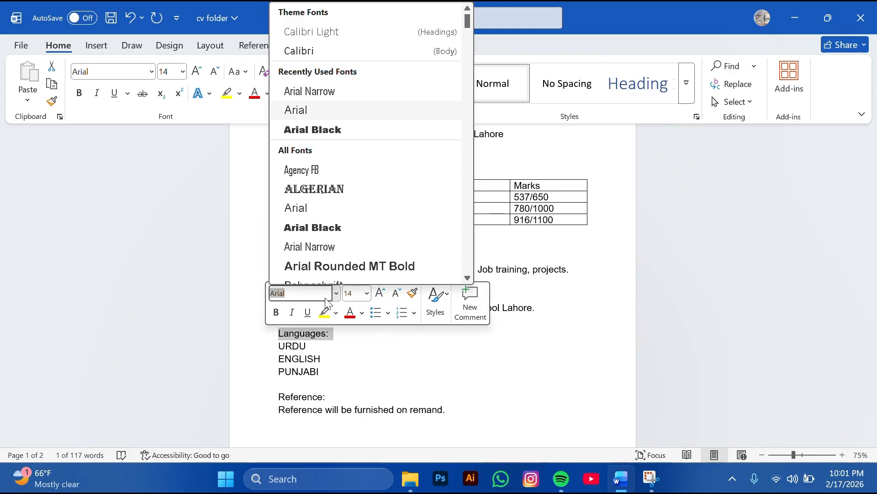
pyautogui.click(276, 312)
pyautogui.click(276, 312)
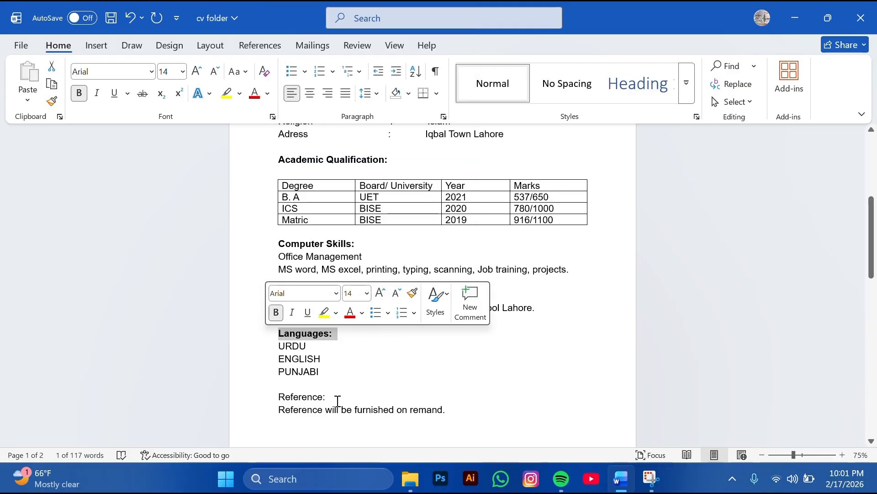
pyautogui.moveTo(337, 397); pyautogui.dragTo(269, 394)
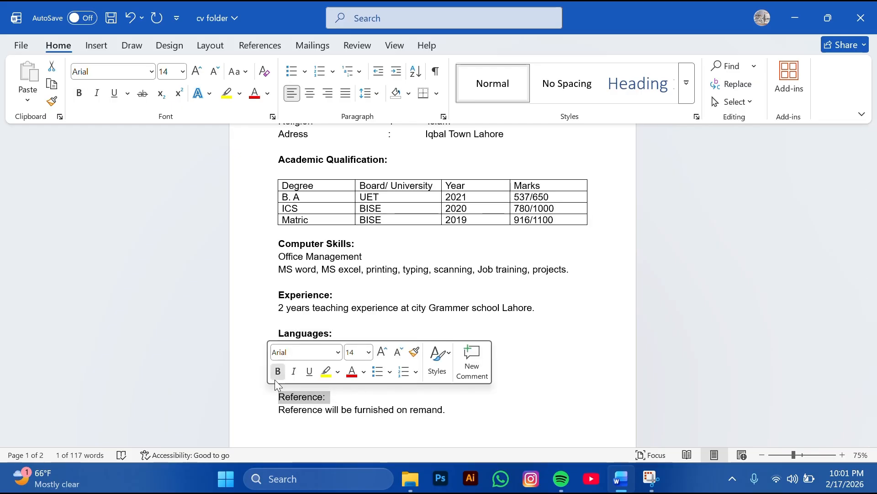
pyautogui.click(276, 380)
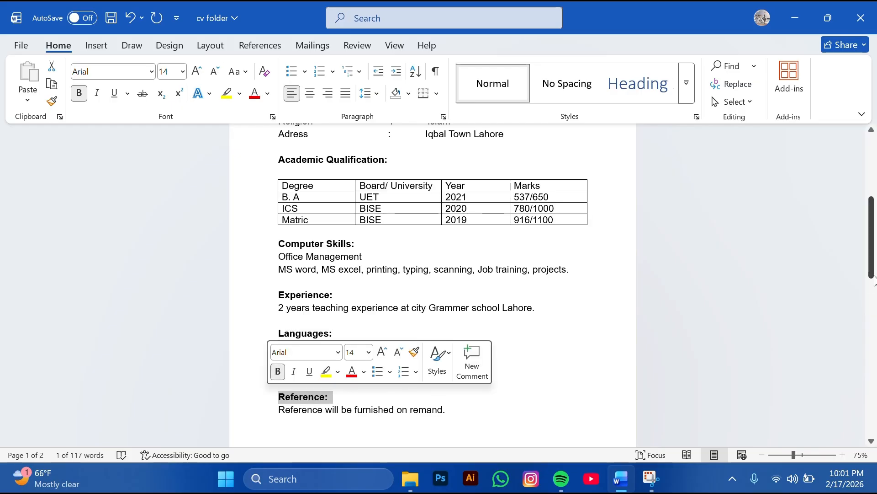
pyautogui.moveTo(871, 275); pyautogui.dragTo(872, 214)
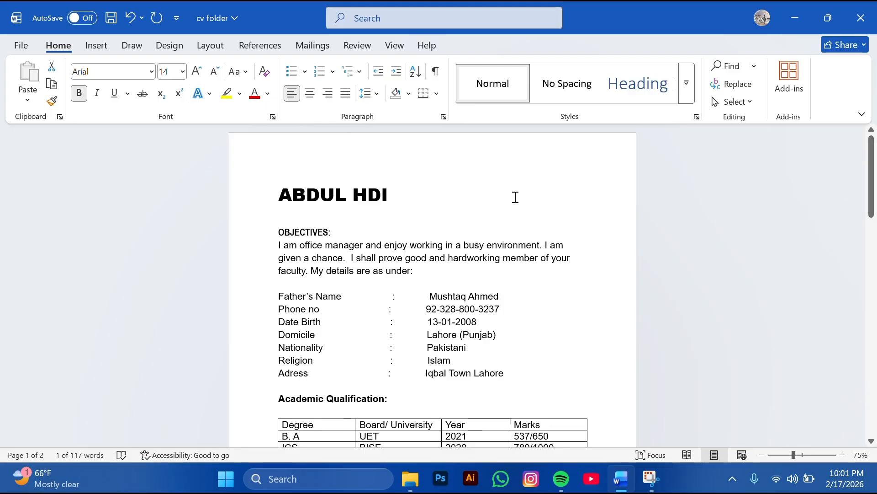
# Draw a blue rectangle beside the name heading
pyautogui.click(373, 33)
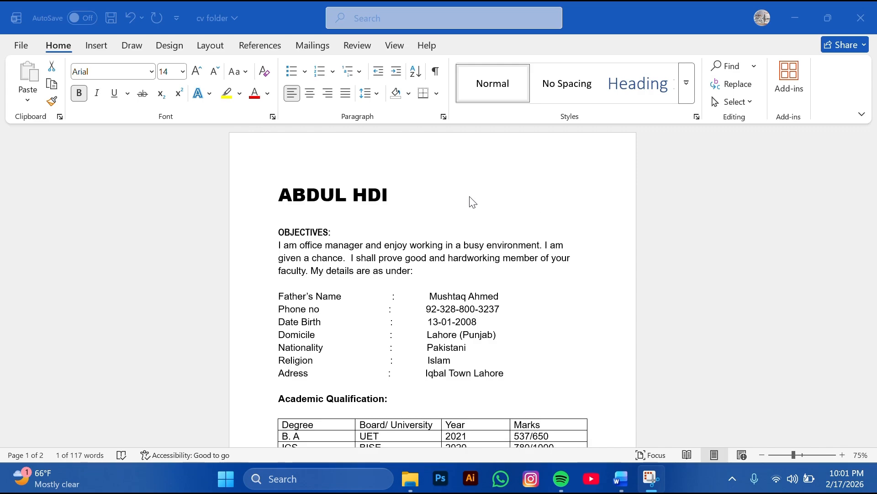
pyautogui.click(102, 46)
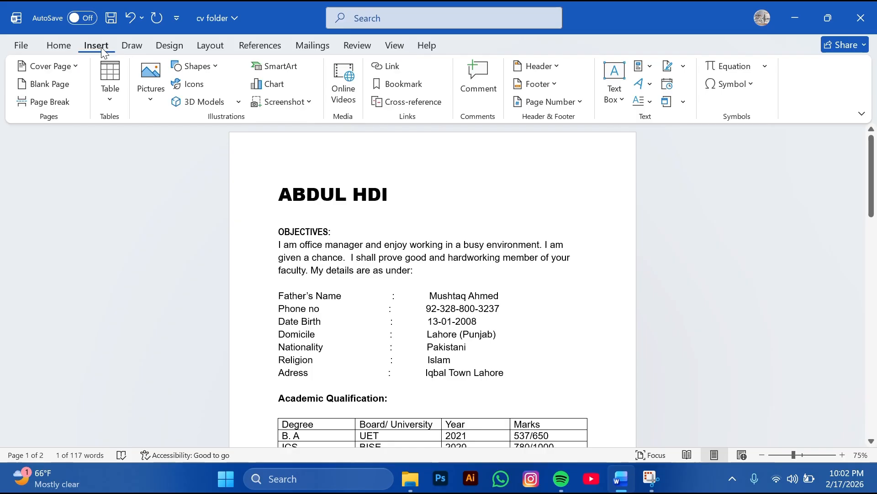
pyautogui.click(189, 66)
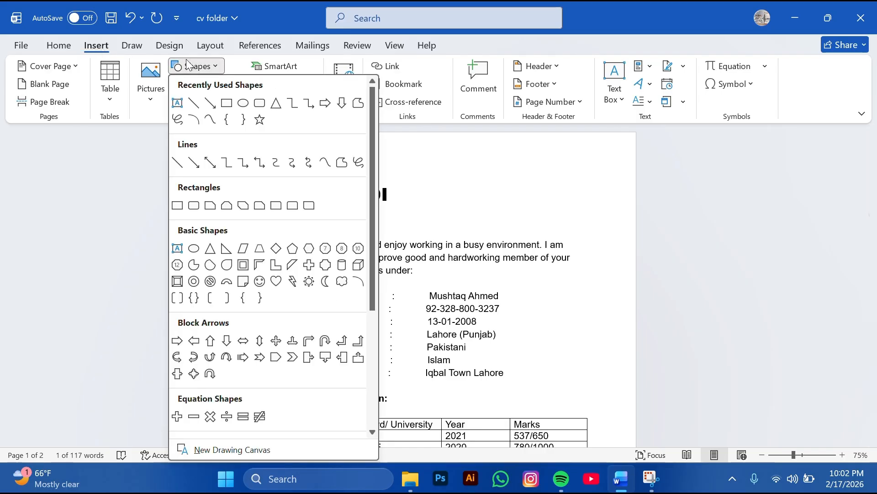
pyautogui.click(226, 103)
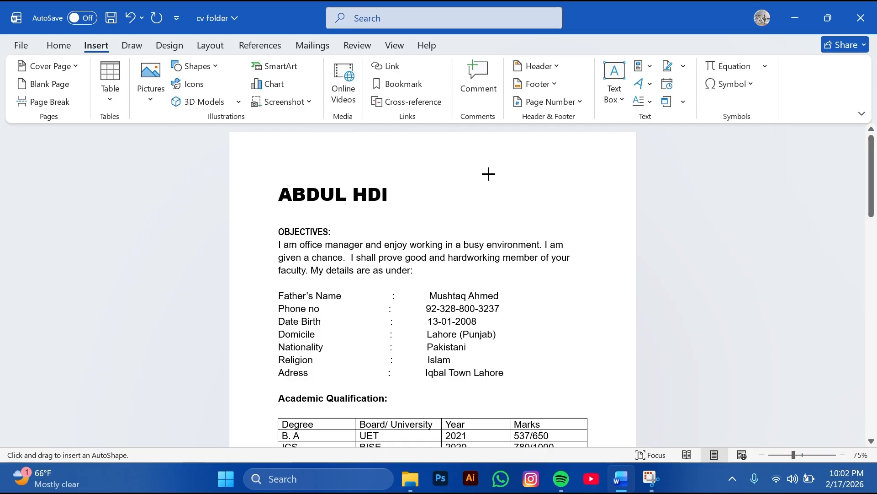
pyautogui.moveTo(473, 158); pyautogui.dragTo(526, 211)
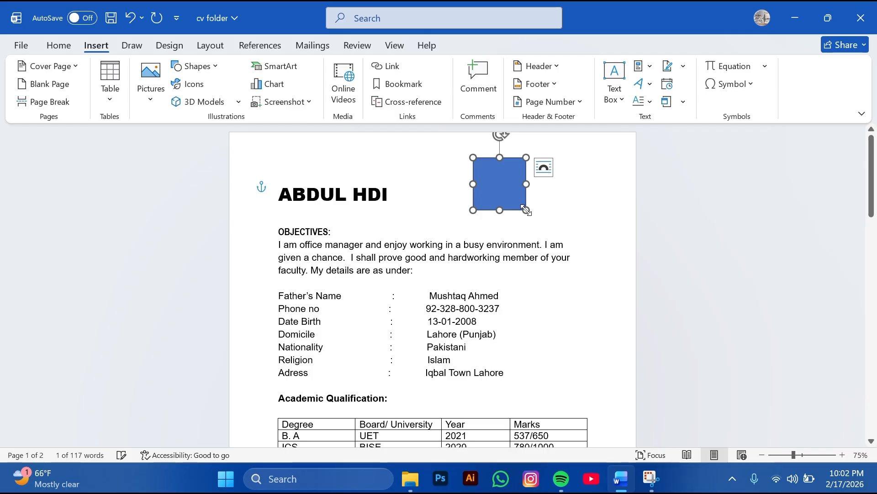
# Resize the rectangle to about 1.16" tall by 0.98" wide
pyautogui.moveTo(503, 155)
pyautogui.mouseDown()
pyautogui.moveTo(503, 142)
pyautogui.moveTo(503, 157)
pyautogui.mouseUp()
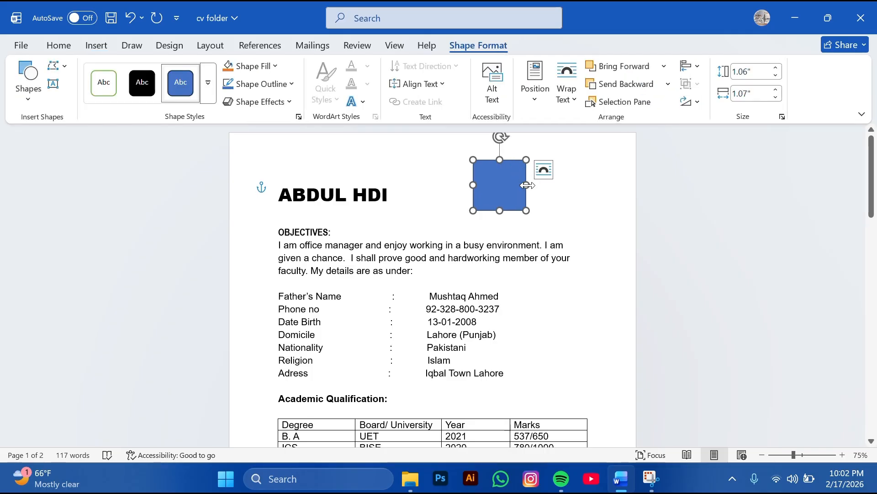
pyautogui.moveTo(526, 185); pyautogui.dragTo(530, 184)
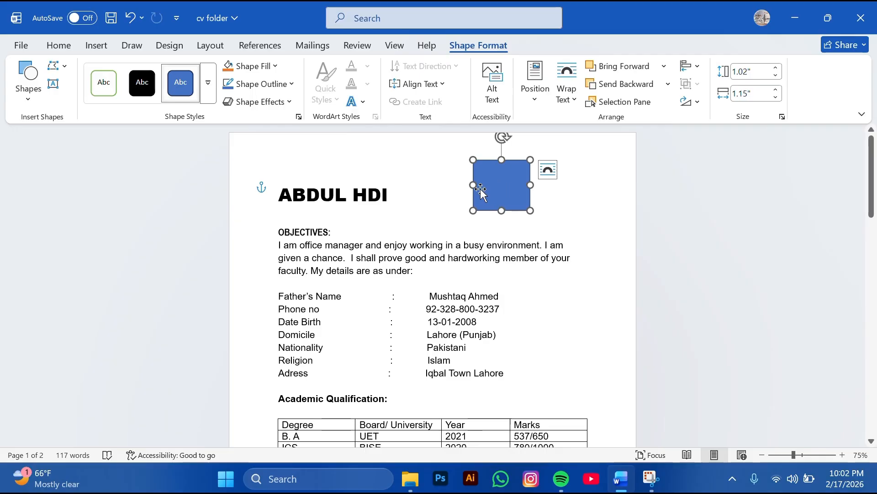
pyautogui.moveTo(474, 184); pyautogui.dragTo(506, 217)
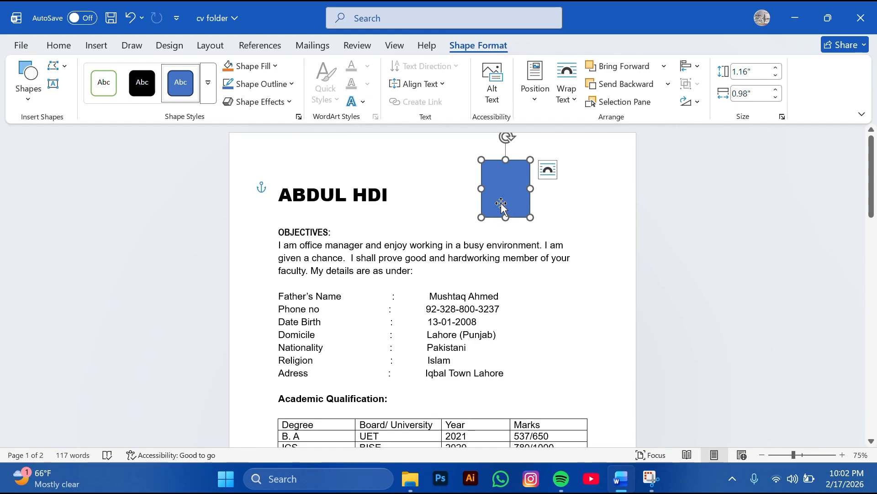
# Fill the rectangle with the photo IMG_20250609_203541 from the pictures folder
pyautogui.click(259, 66)
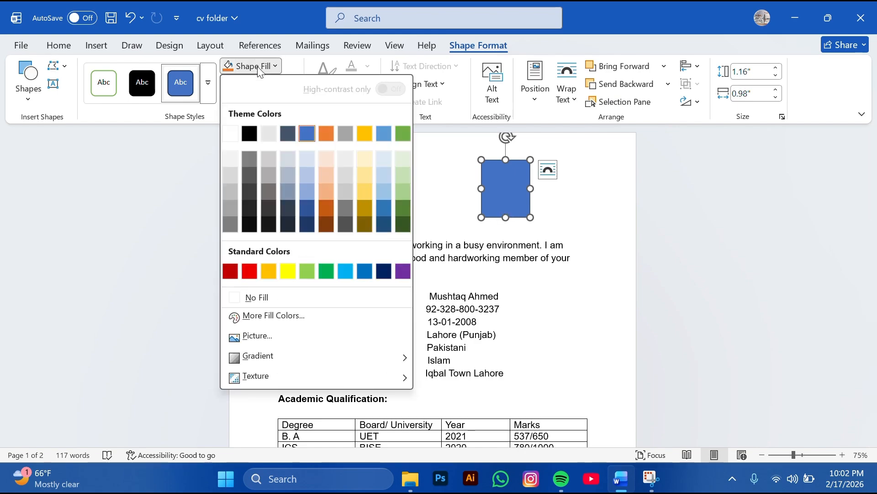
pyautogui.click(331, 341)
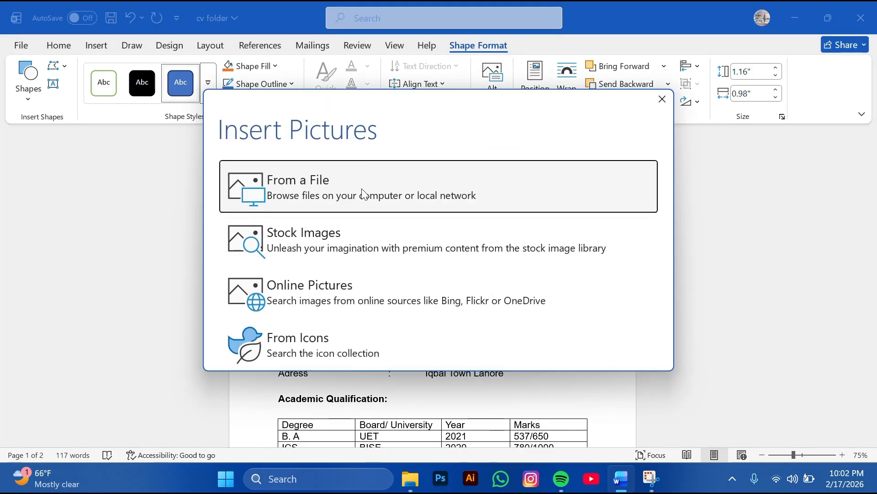
pyautogui.click(364, 195)
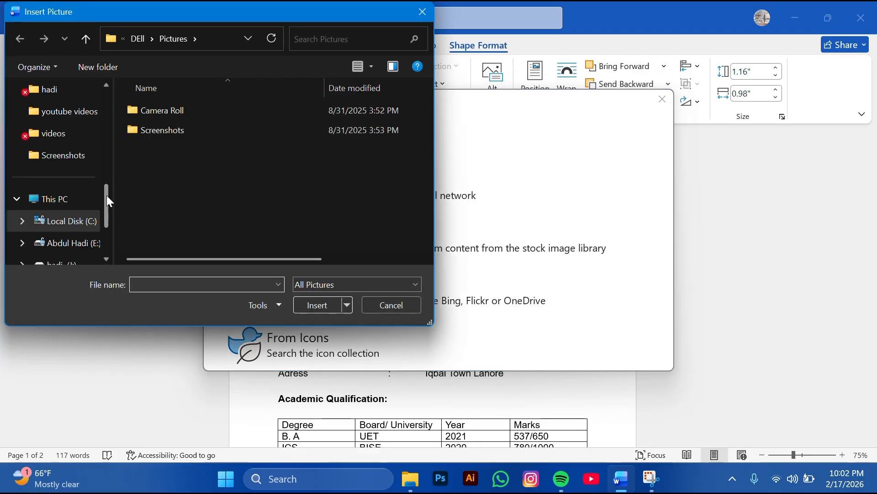
pyautogui.moveTo(106, 196); pyautogui.dragTo(108, 215)
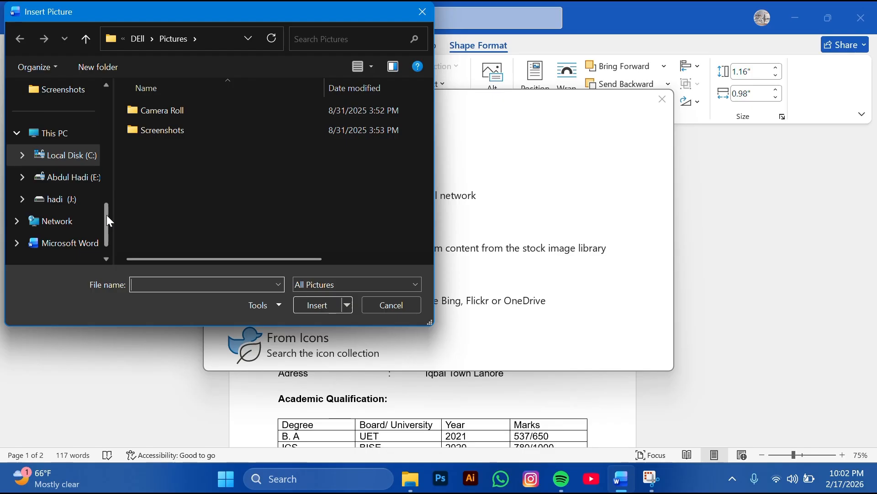
pyautogui.moveTo(106, 214); pyautogui.dragTo(106, 199)
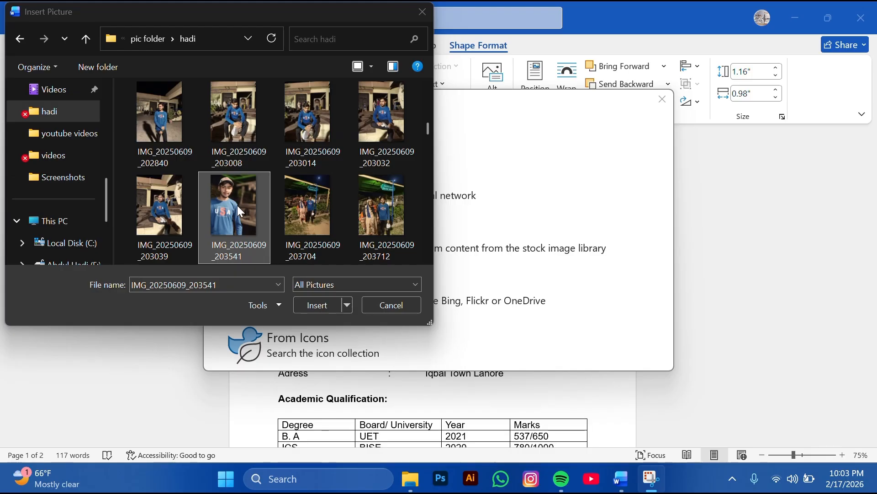
pyautogui.click(320, 304)
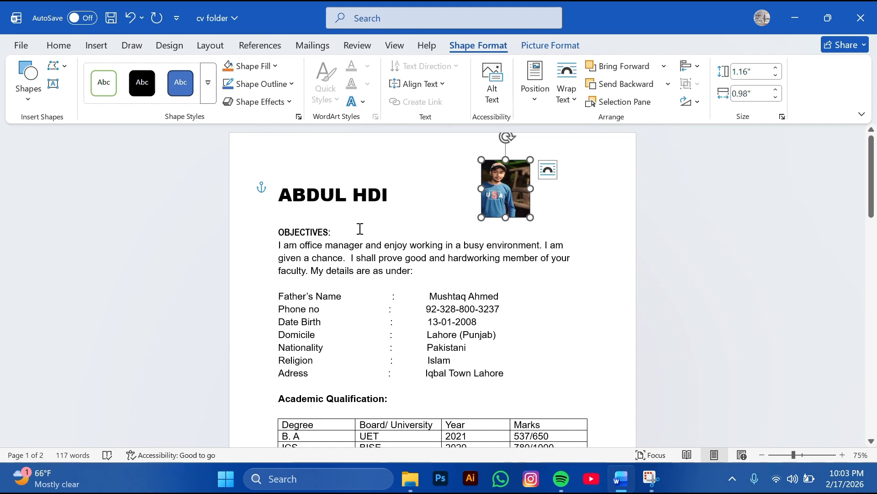
pyautogui.click(339, 231)
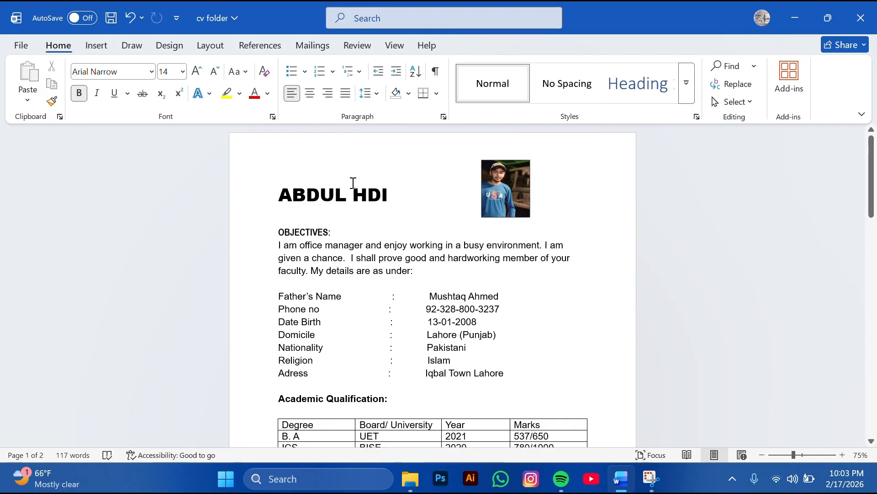
# Shade the OBJECTIVES: heading line with a blue-grey bar instead of gold
pyautogui.click(408, 94)
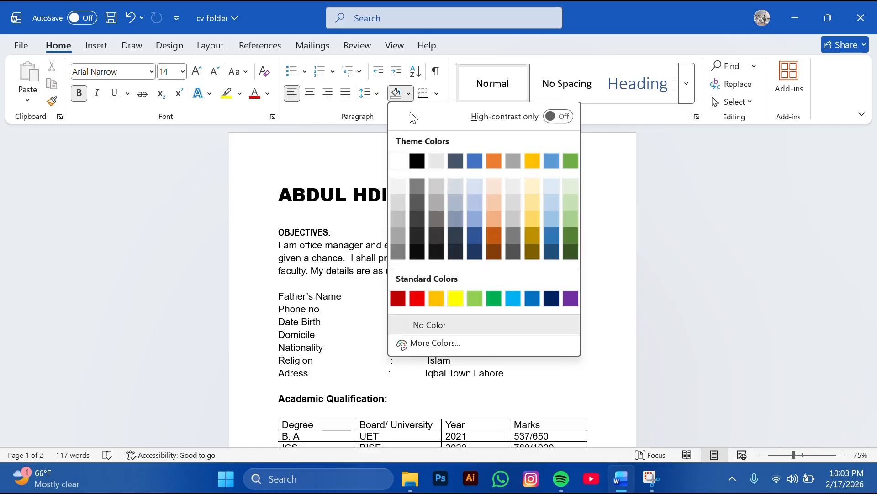
pyautogui.click(338, 230)
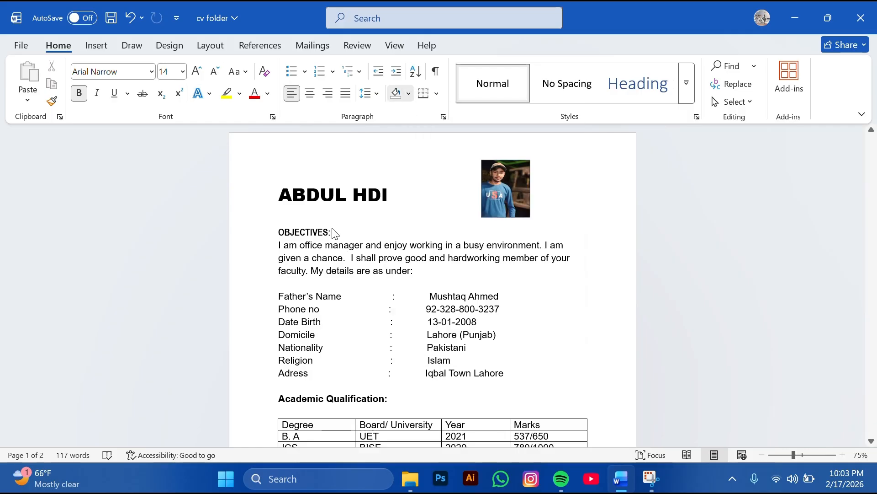
pyautogui.moveTo(332, 226); pyautogui.dragTo(295, 232)
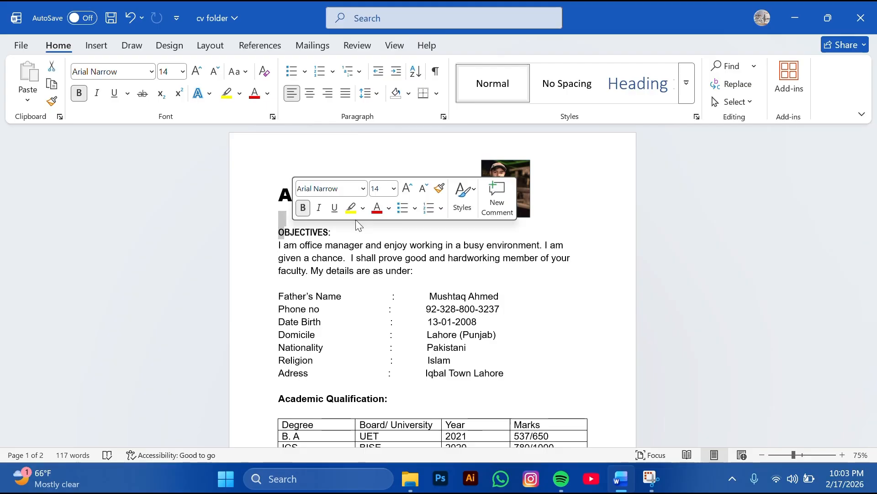
pyautogui.click(320, 231)
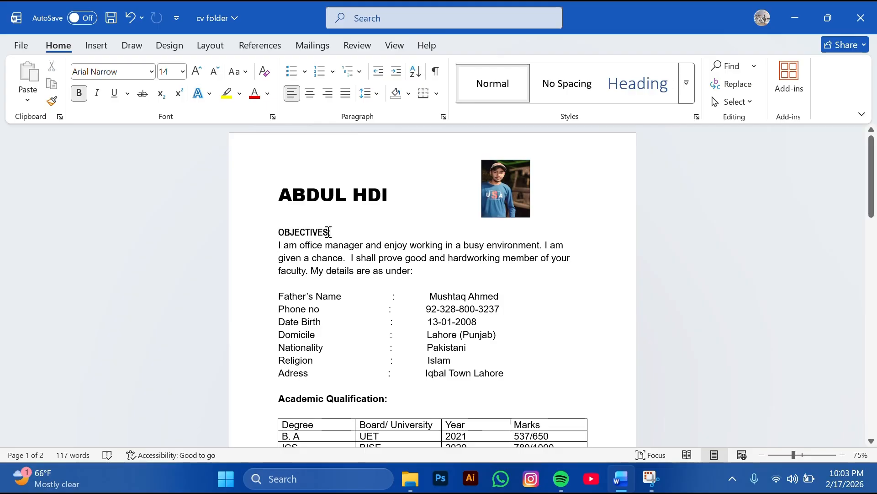
pyautogui.moveTo(330, 231); pyautogui.dragTo(289, 228)
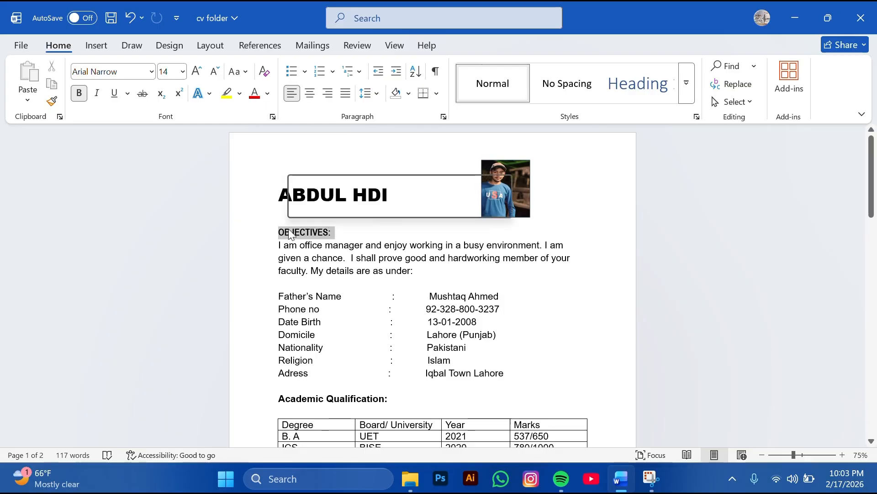
pyautogui.click(405, 95)
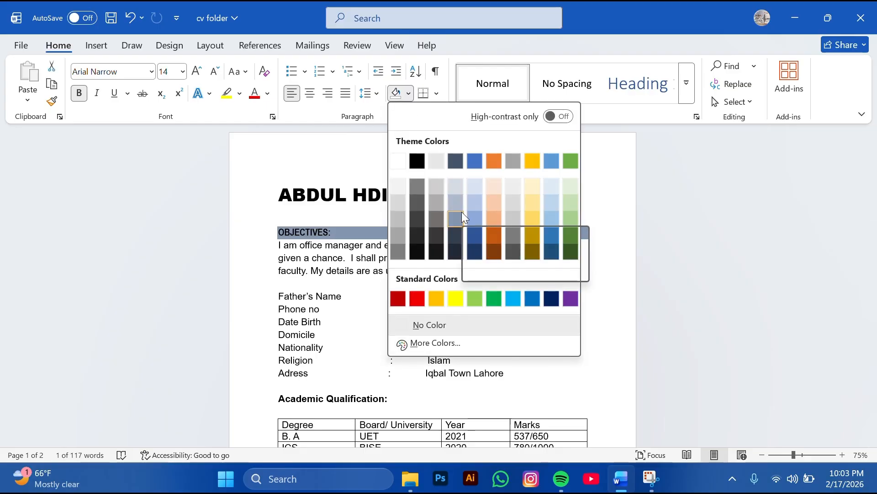
pyautogui.click(531, 216)
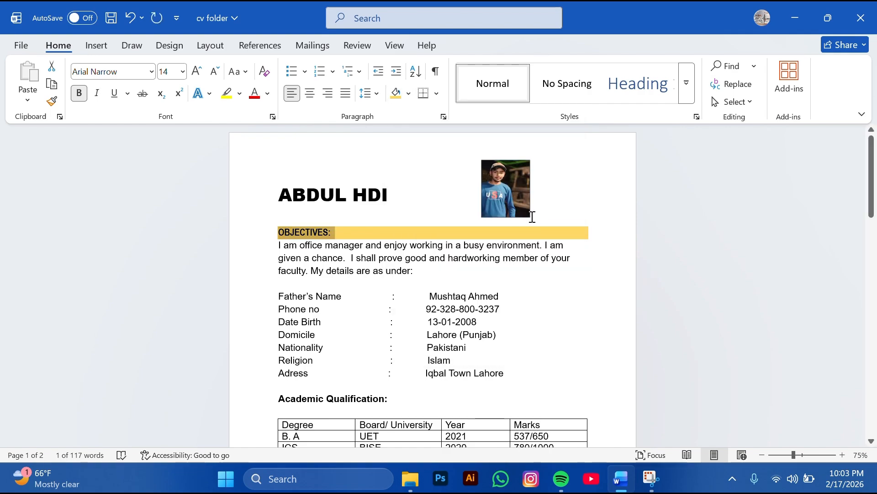
pyautogui.click(409, 94)
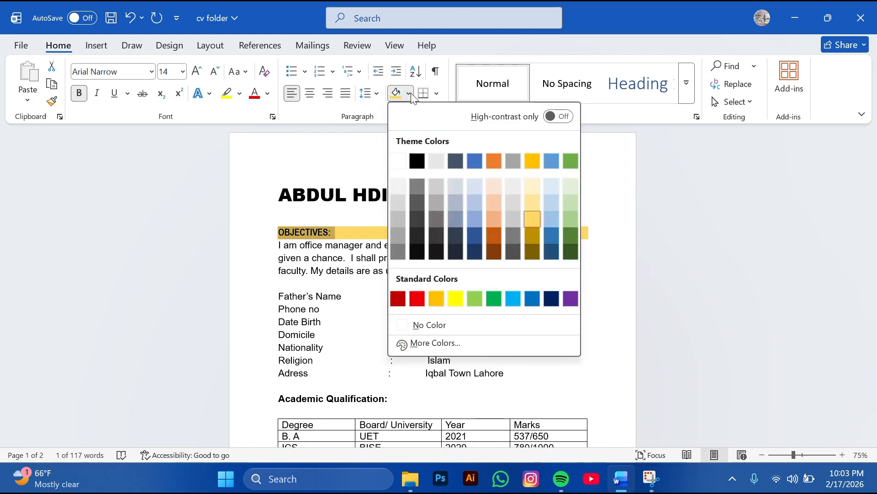
pyautogui.click(457, 209)
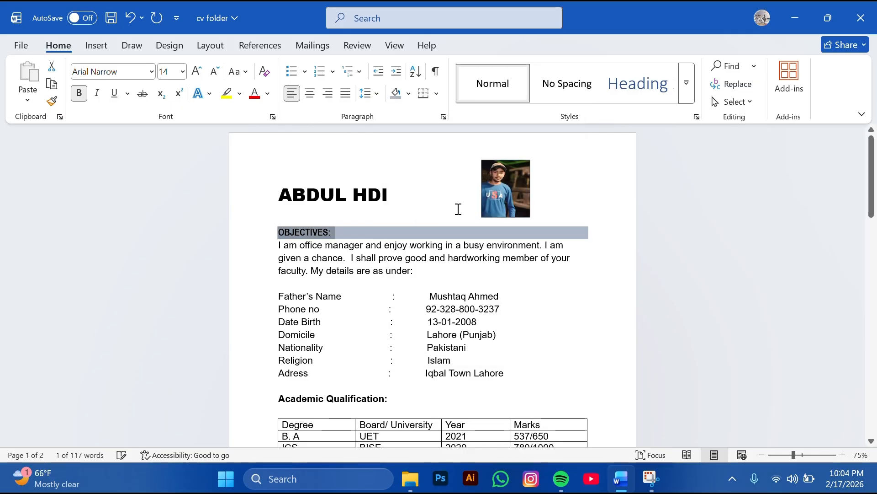
pyautogui.click(592, 270)
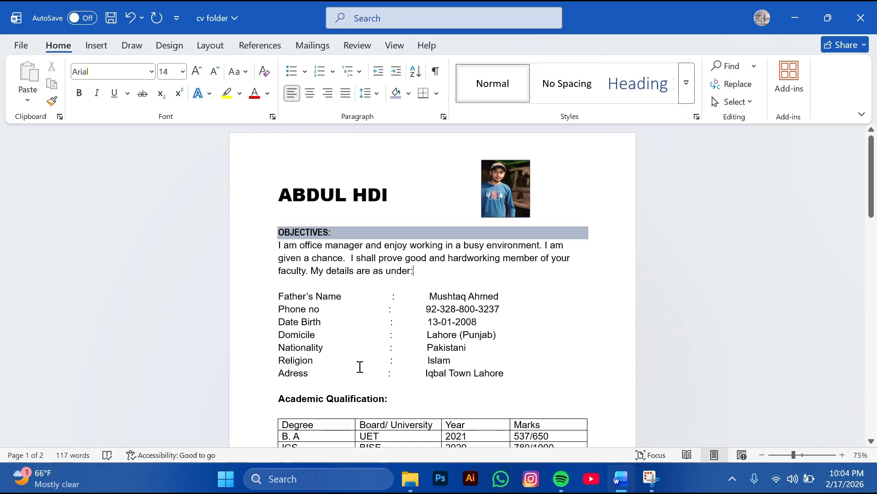
pyautogui.click(52, 102)
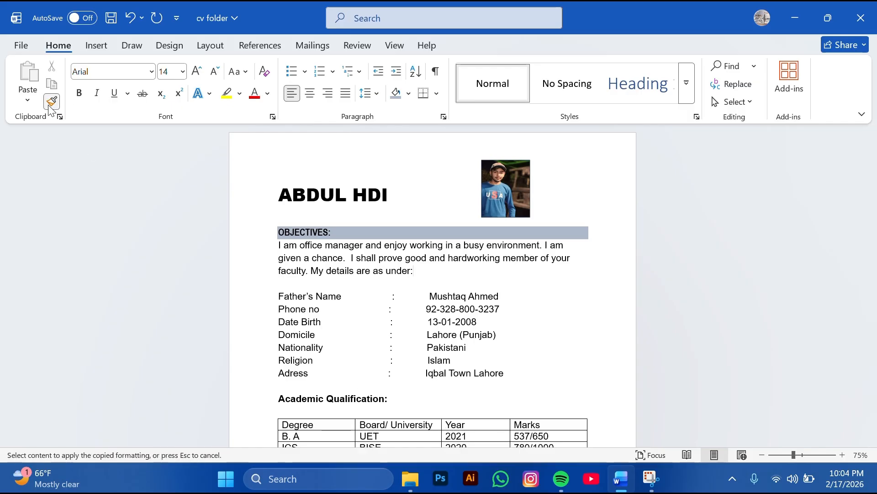
# Restore bold on the word Academic after a mistaken format paste
pyautogui.click(313, 396)
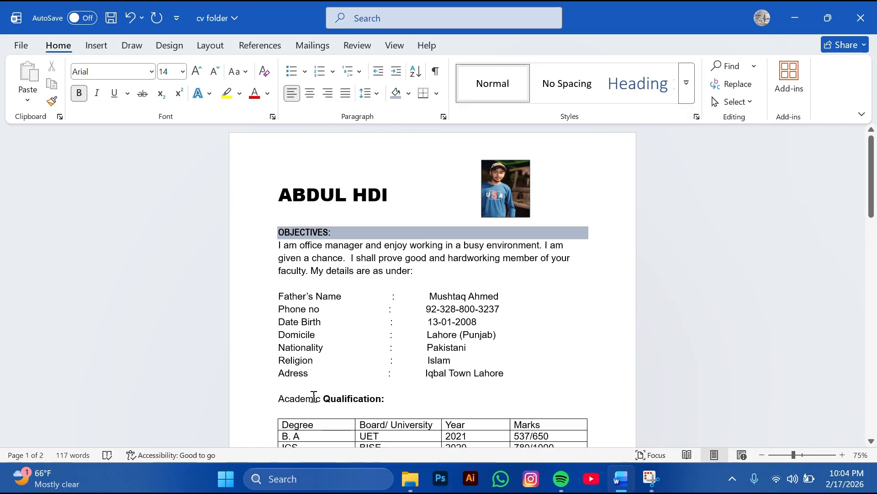
pyautogui.doubleClick(309, 399)
pyautogui.click(291, 382)
pyautogui.hotkey('shift', 'Up')
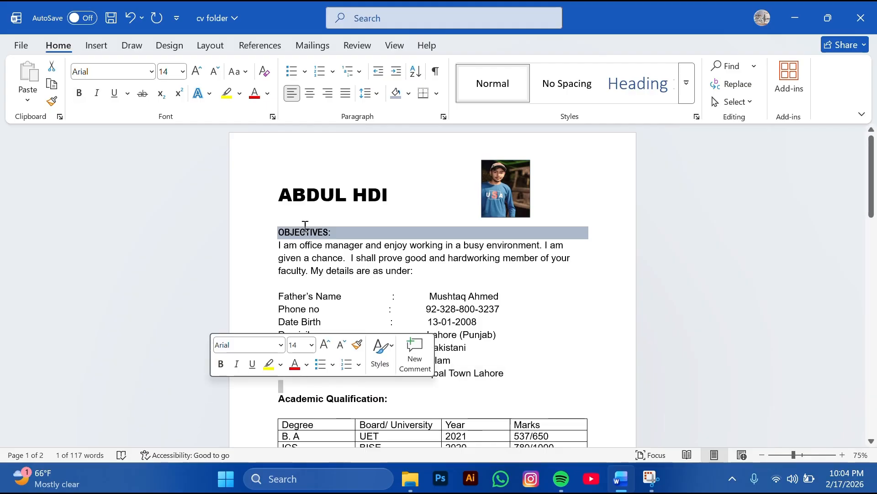
# Copy the OBJECTIVES: shading onto the Academic Qualification: heading with Format Painter
pyautogui.moveTo(351, 226); pyautogui.dragTo(349, 233)
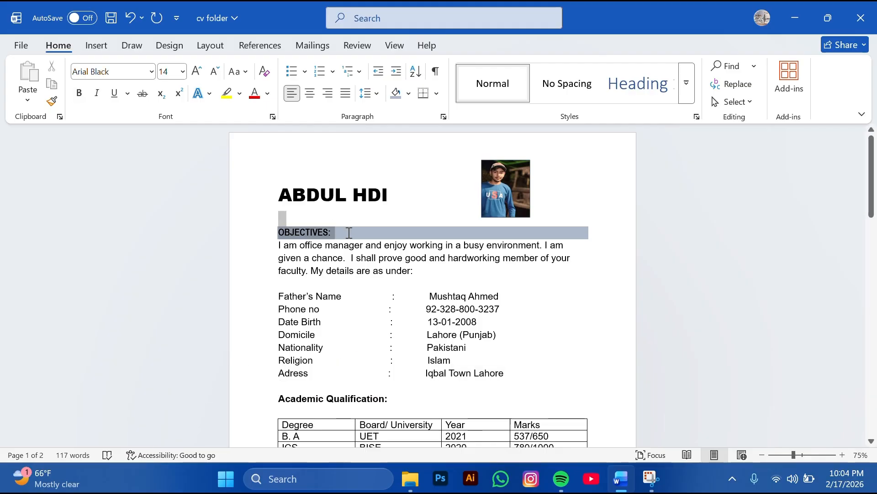
pyautogui.click(299, 232)
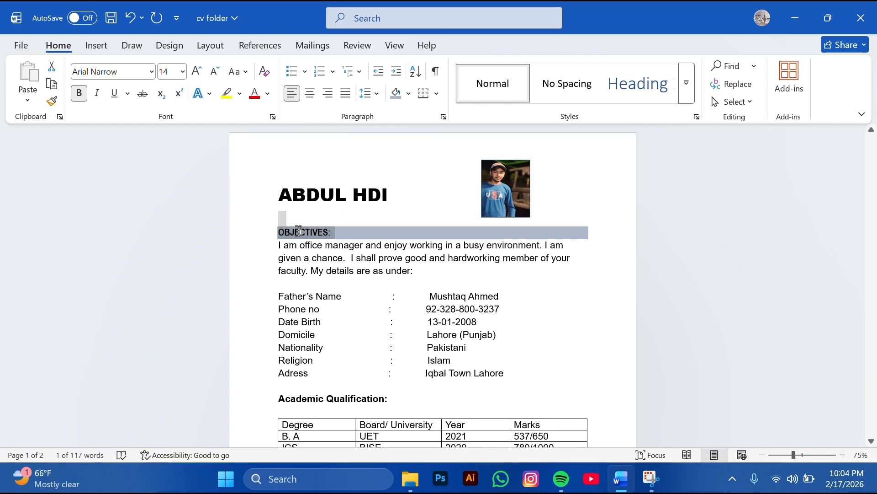
pyautogui.tripleClick(325, 232)
pyautogui.click(52, 101)
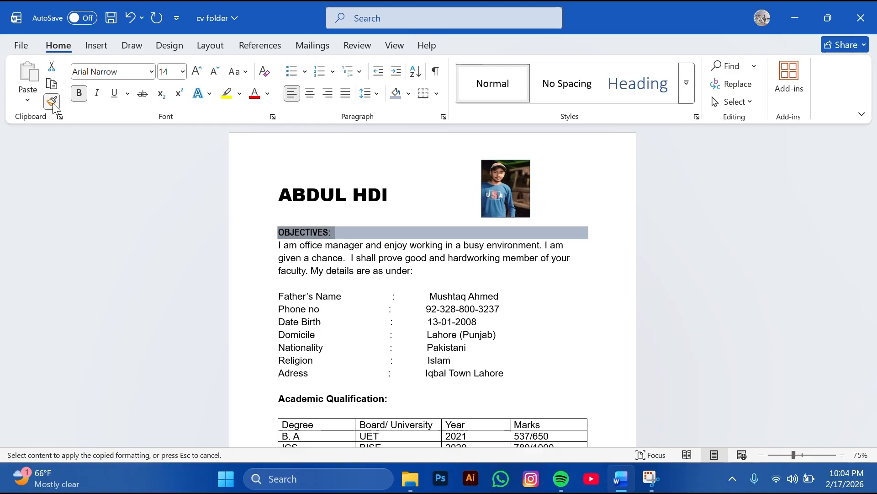
pyautogui.click(343, 398)
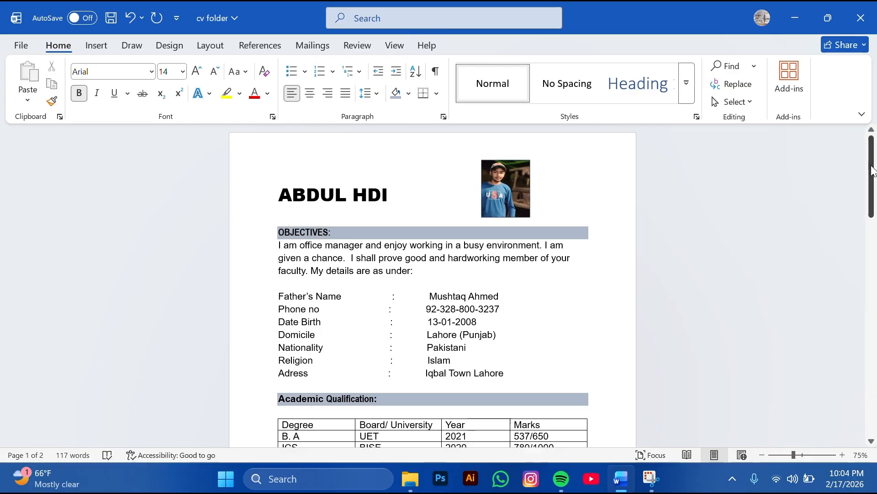
# Apply the grey heading bar to Computer Skills:, Experience:, Languages: and the line above Reference:
pyautogui.moveTo(872, 182); pyautogui.dragTo(875, 253)
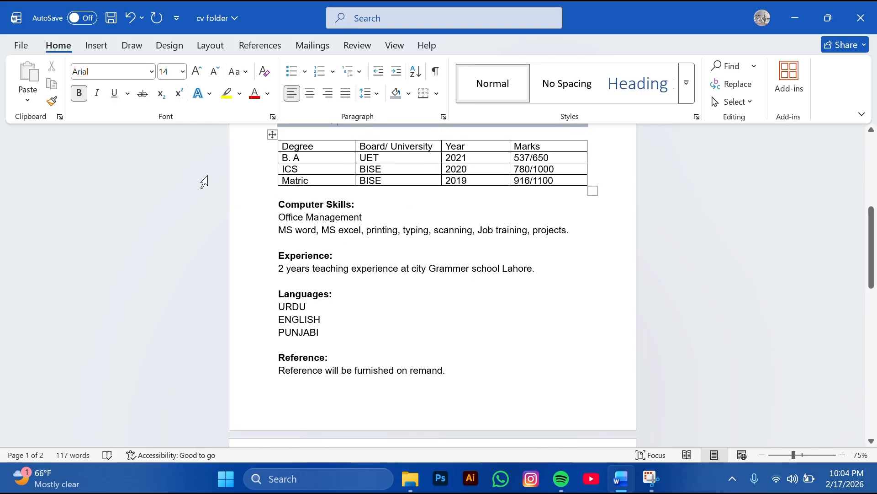
pyautogui.click(52, 101)
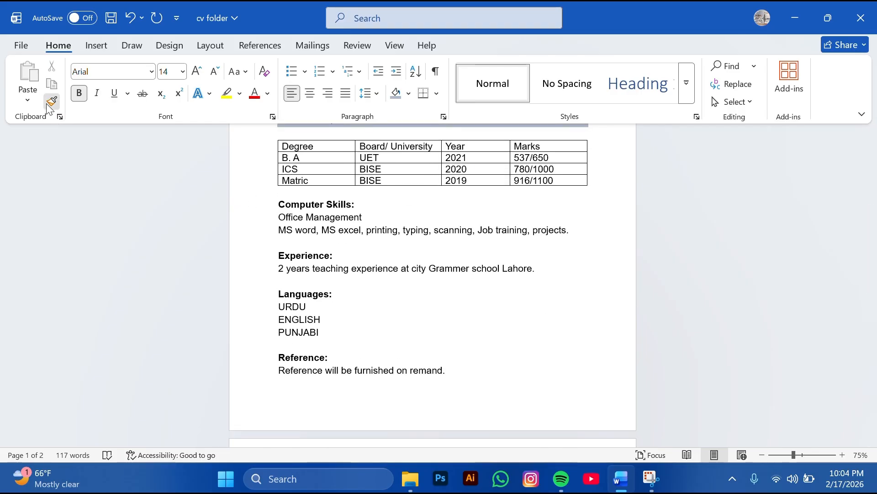
pyautogui.tripleClick(305, 201)
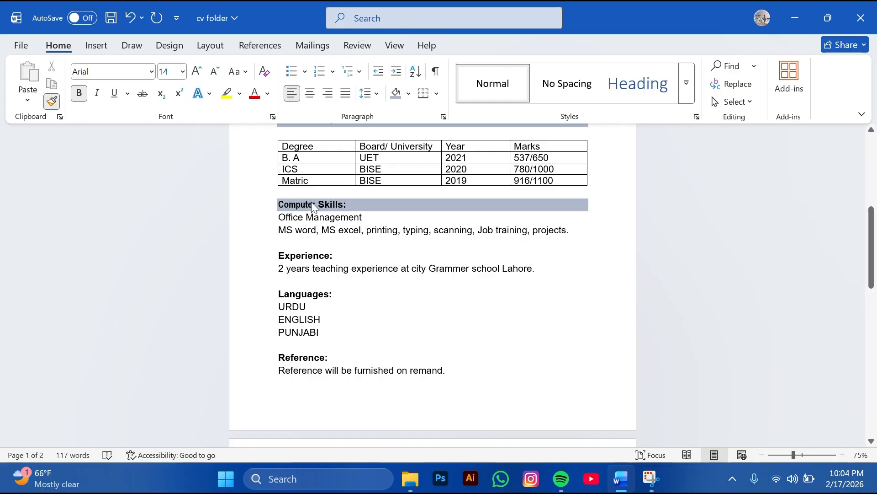
pyautogui.click(52, 101)
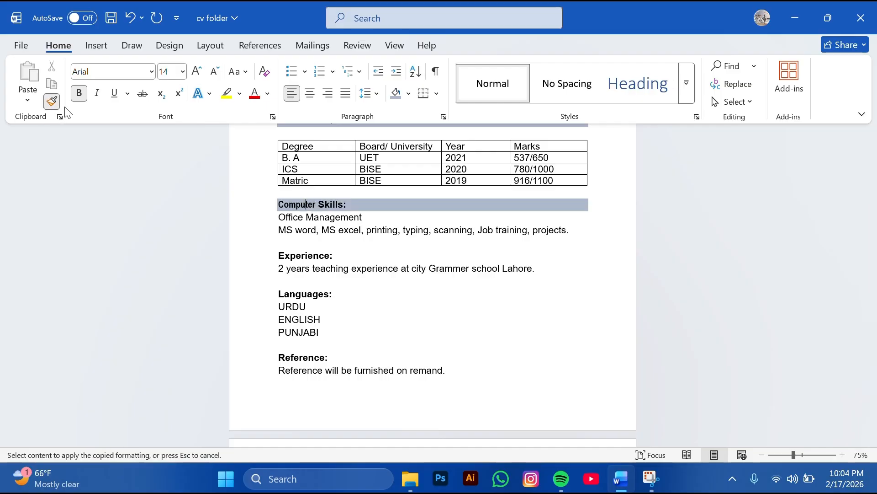
pyautogui.tripleClick(304, 254)
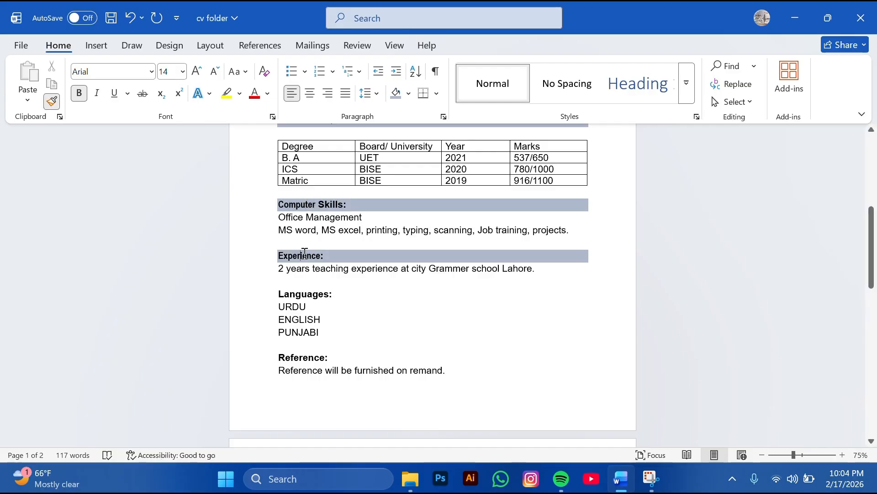
pyautogui.click(53, 101)
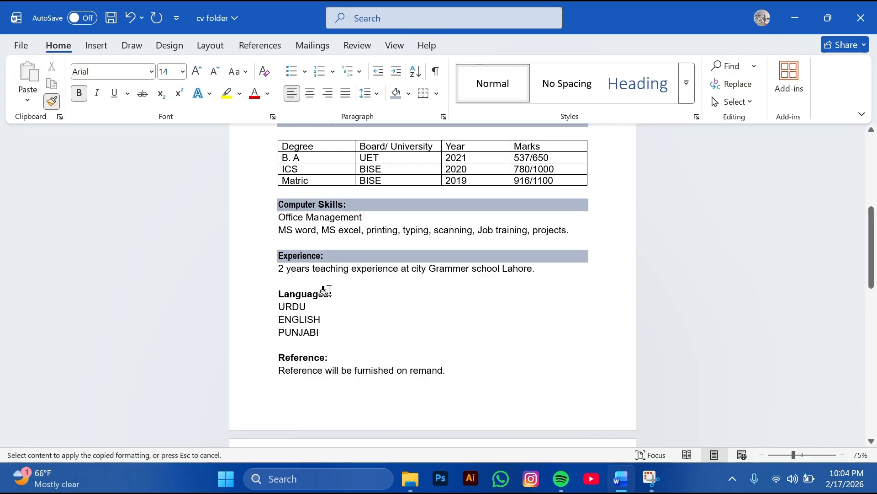
pyautogui.tripleClick(326, 293)
pyautogui.click(53, 101)
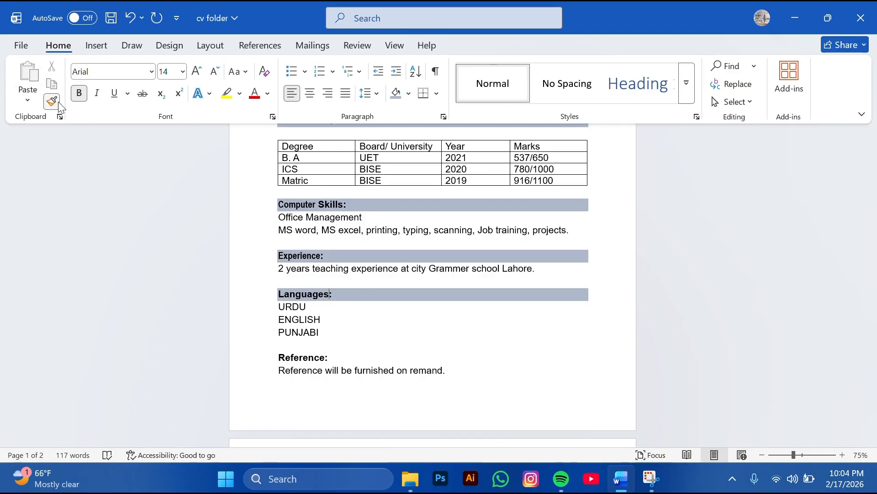
pyautogui.click(296, 347)
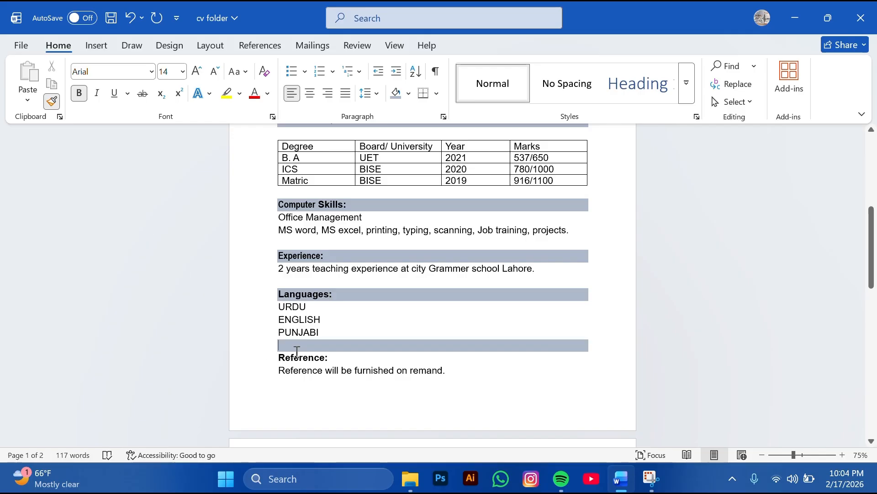
# Delete the shaded empty line and copy the Languages: heading formatting onto Reference: with Format Painter
pyautogui.press('BackSpace')
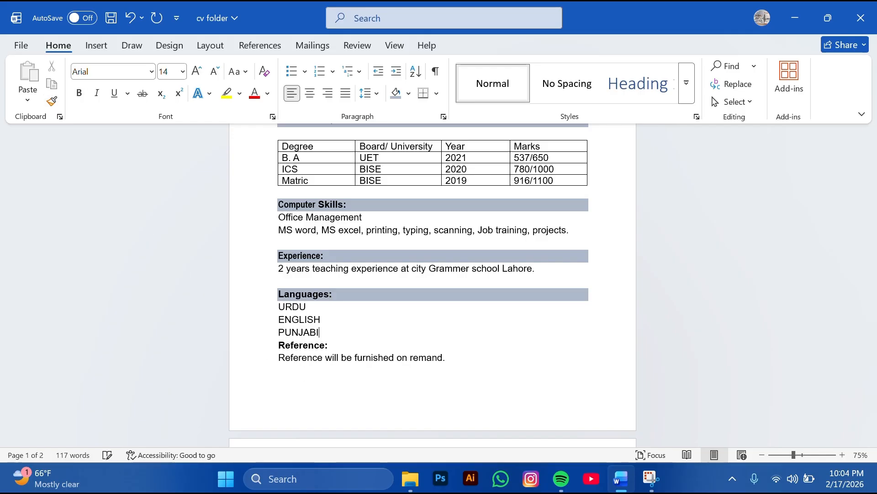
pyautogui.click(310, 346)
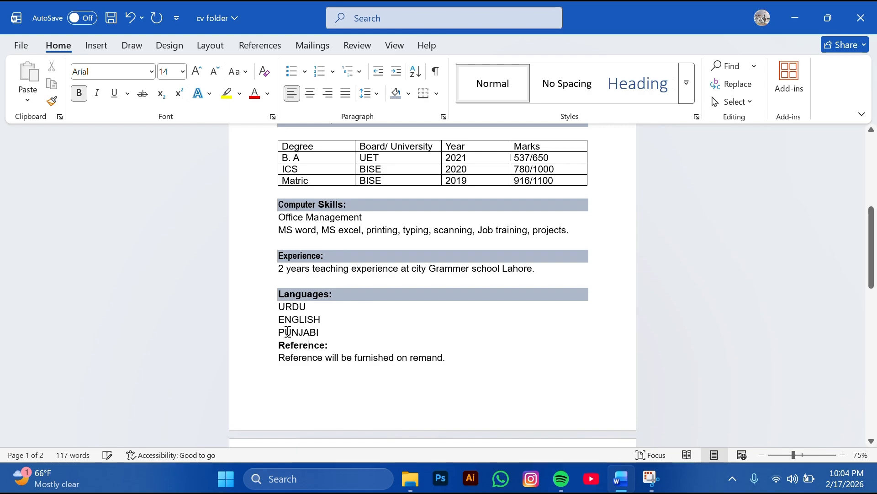
pyautogui.click(52, 100)
pyautogui.click(327, 343)
pyautogui.moveTo(327, 291); pyautogui.dragTo(280, 280)
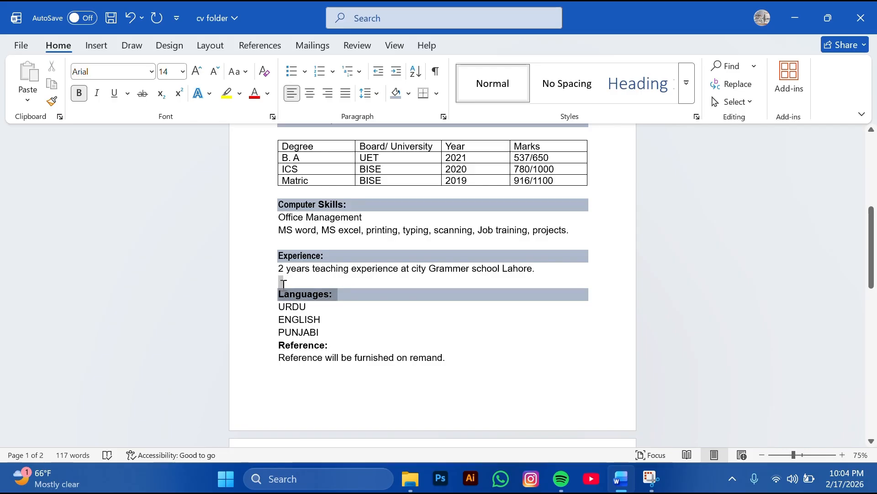
pyautogui.click(51, 101)
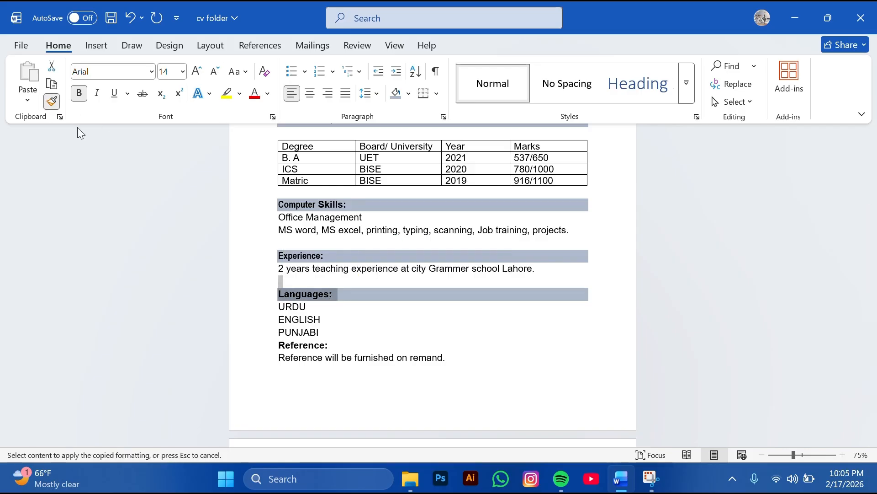
pyautogui.click(300, 343)
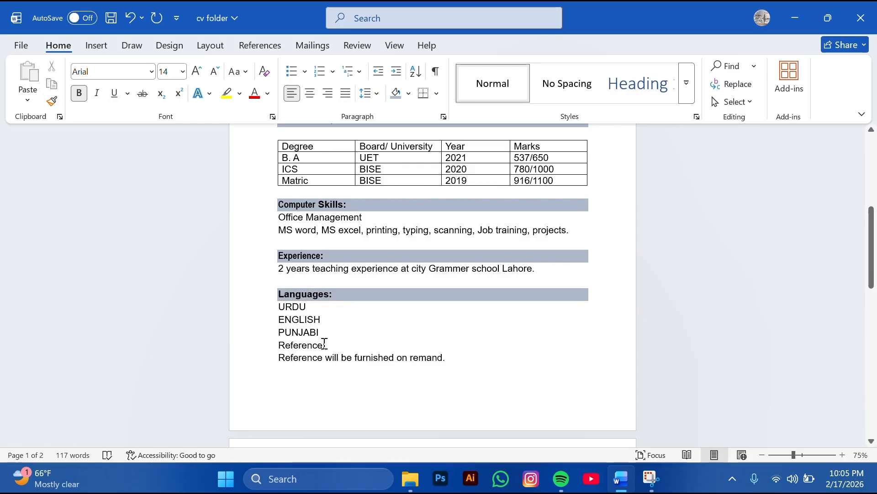
# Make the Reference: heading bold and add a blank line after PUNJABI
pyautogui.moveTo(324, 344); pyautogui.dragTo(287, 342)
pyautogui.click(298, 316)
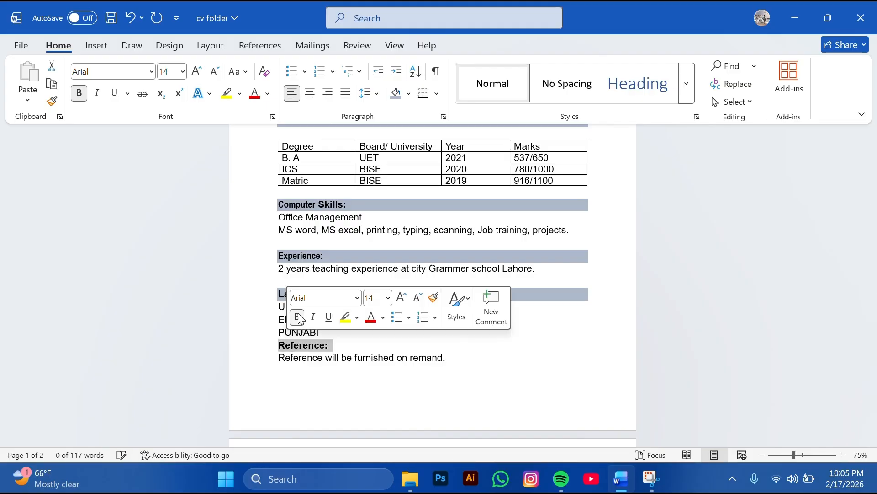
pyautogui.click(328, 329)
pyautogui.press('Return')
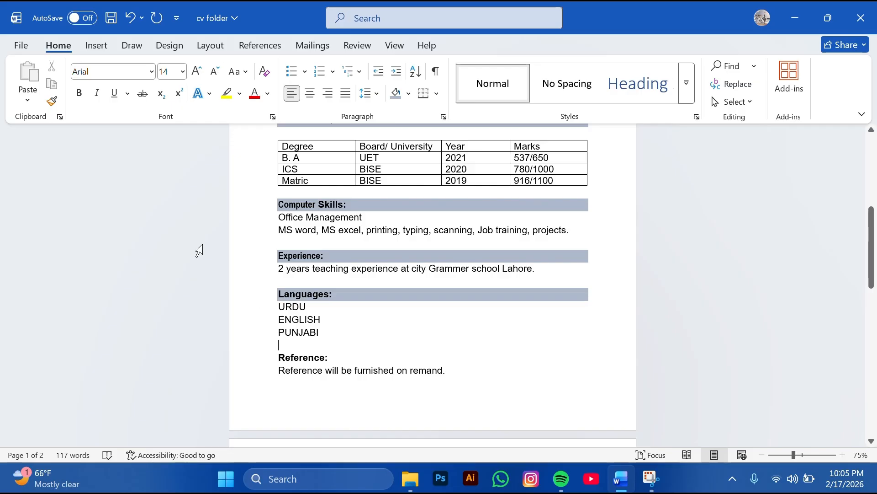
# Reapply the Languages: grey heading shading to the Reference: heading
pyautogui.moveTo(348, 293); pyautogui.dragTo(278, 289)
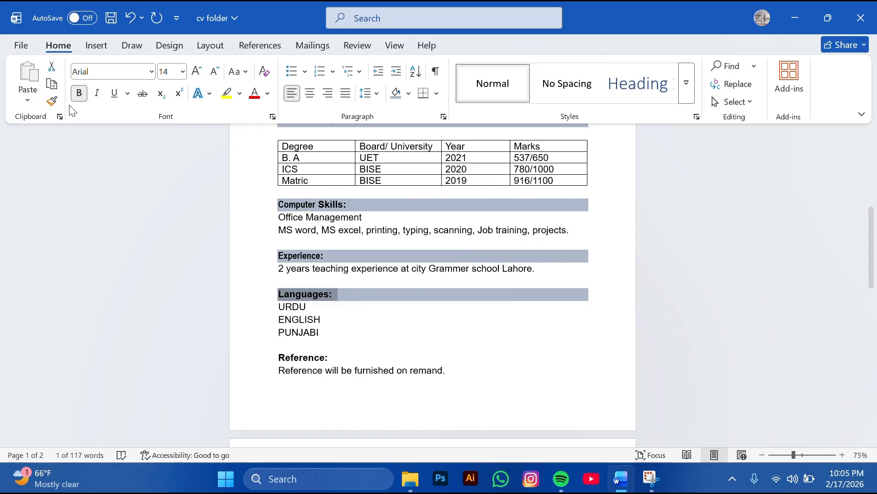
pyautogui.click(51, 101)
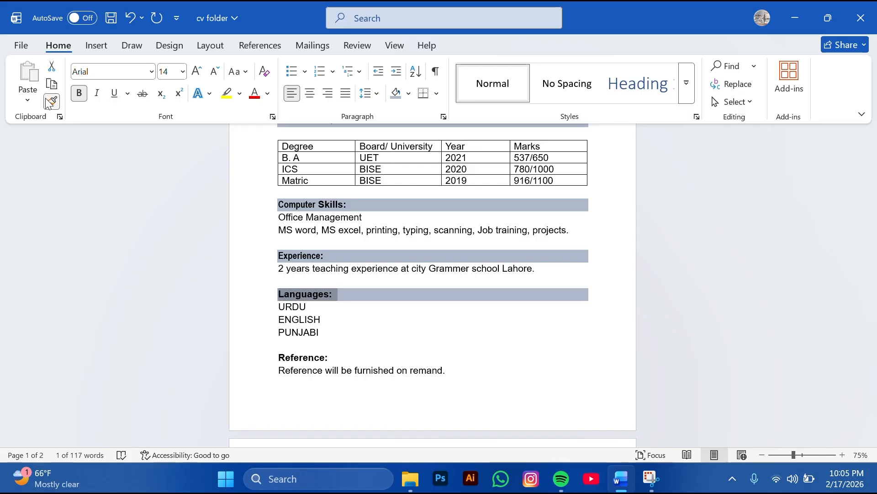
pyautogui.click(319, 356)
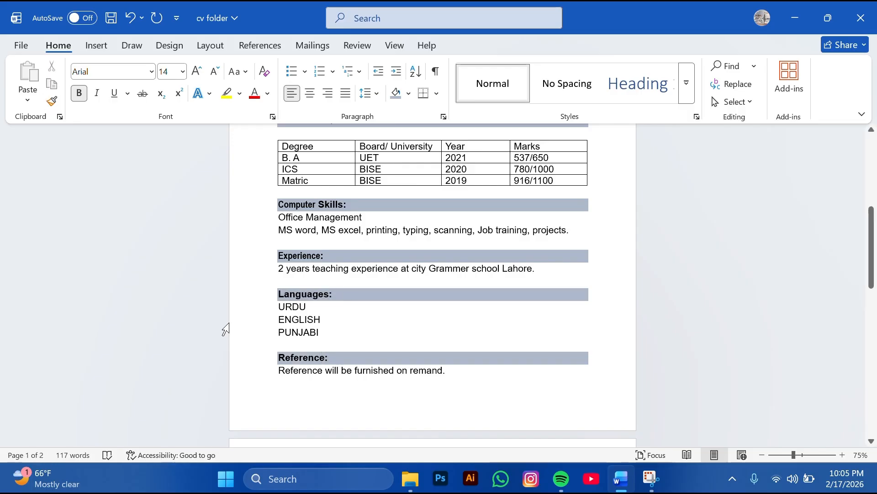
pyautogui.click(251, 336)
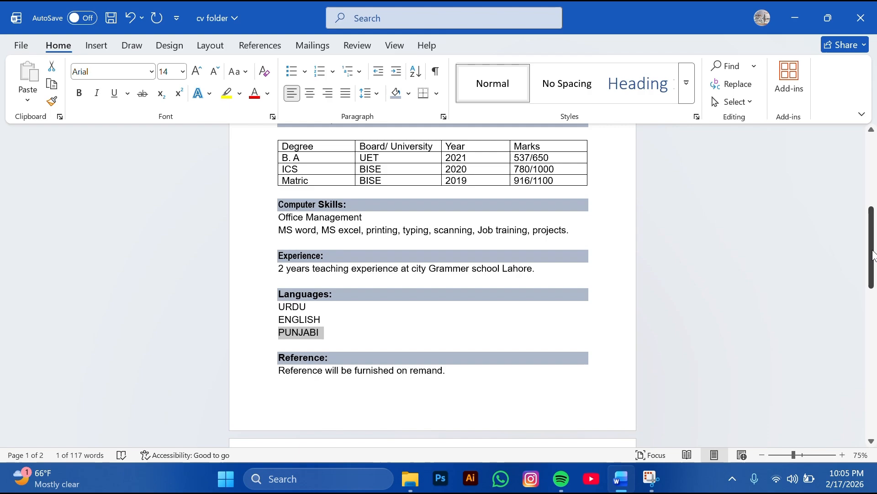
pyautogui.moveTo(871, 256); pyautogui.dragTo(874, 214)
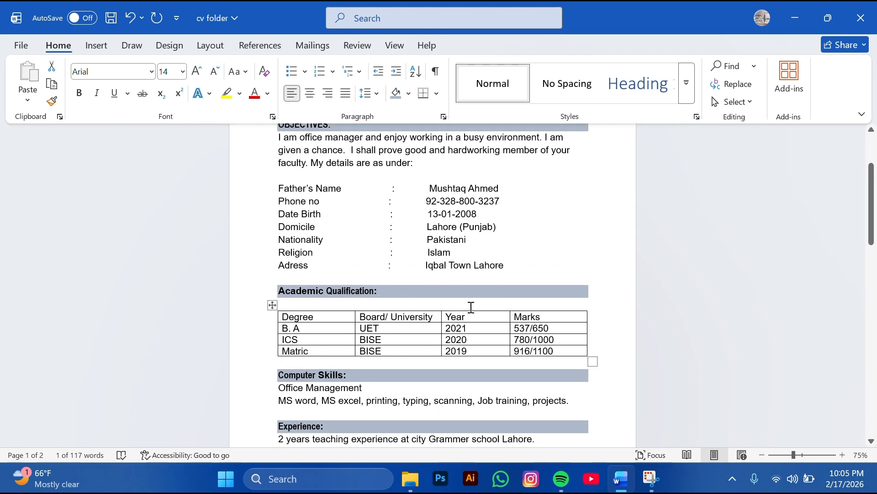
# Give the qualifications table's header row Black shading, so its labels show white
pyautogui.moveTo(564, 314); pyautogui.dragTo(272, 315)
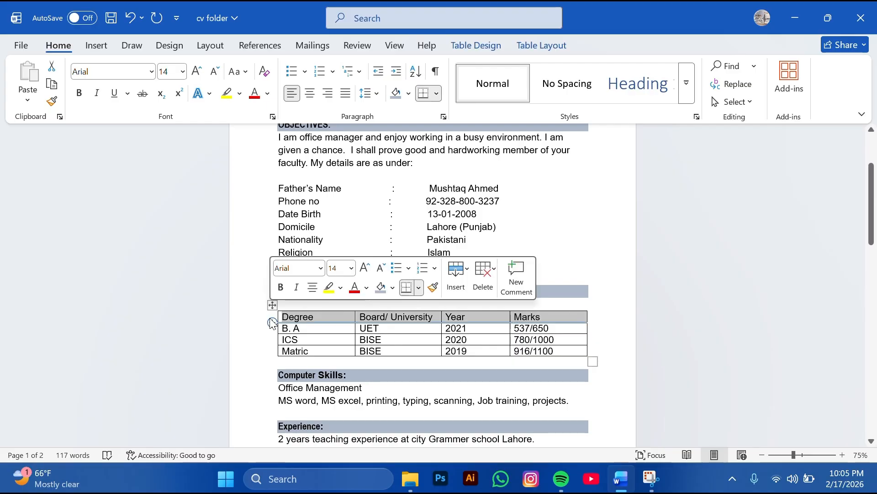
pyautogui.click(409, 94)
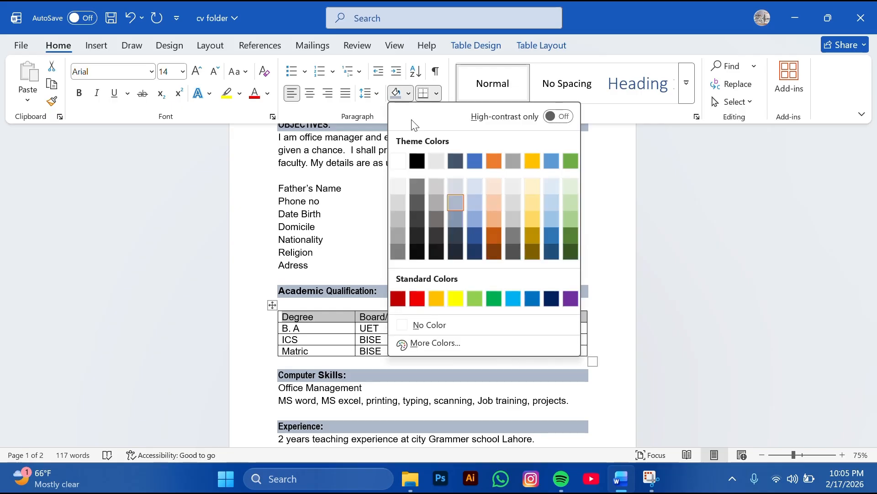
pyautogui.click(435, 253)
pyautogui.click(180, 306)
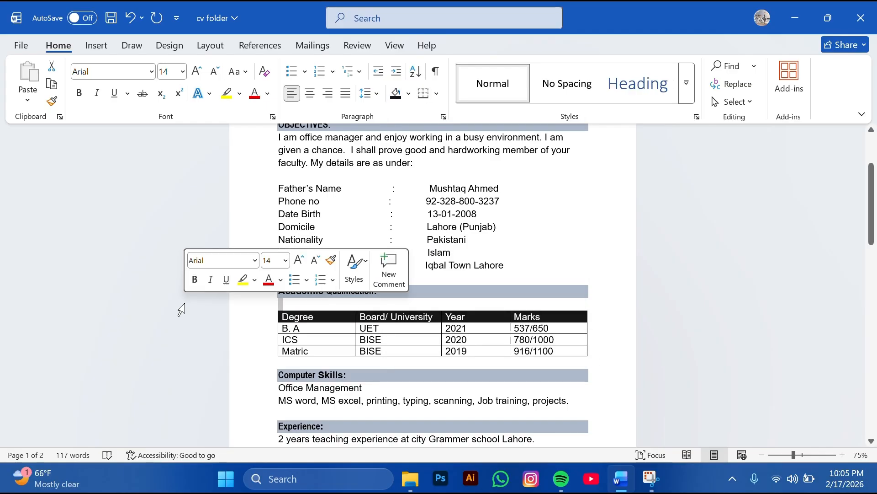
pyautogui.moveTo(871, 215); pyautogui.dragTo(873, 188)
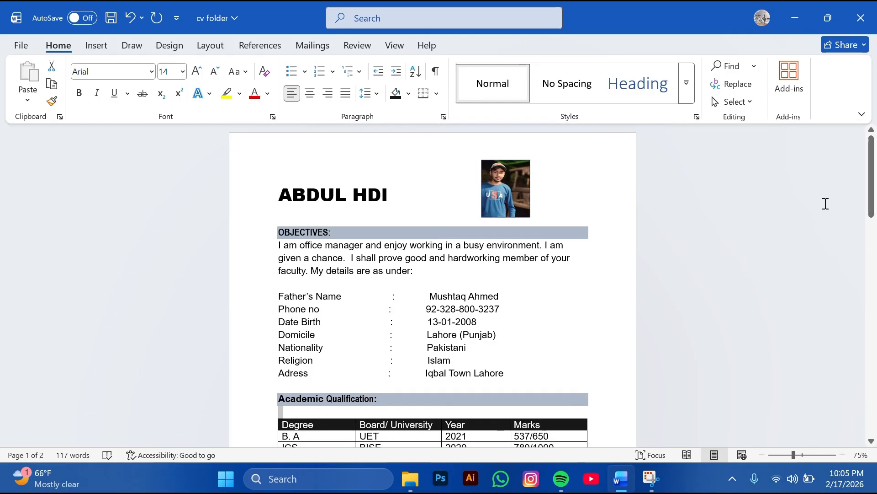
# Insert a light-blue outlined 'Your text here' WordArt and move it into the name heading line
pyautogui.click(383, 146)
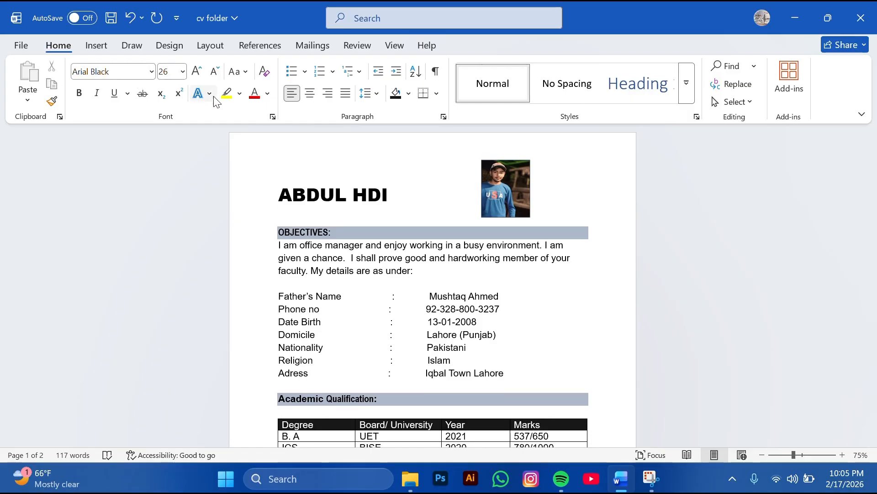
pyautogui.click(92, 49)
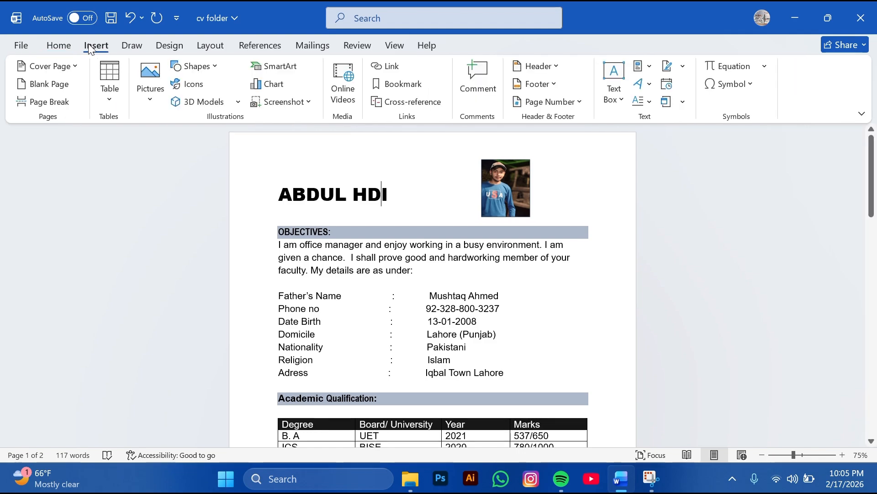
pyautogui.click(650, 85)
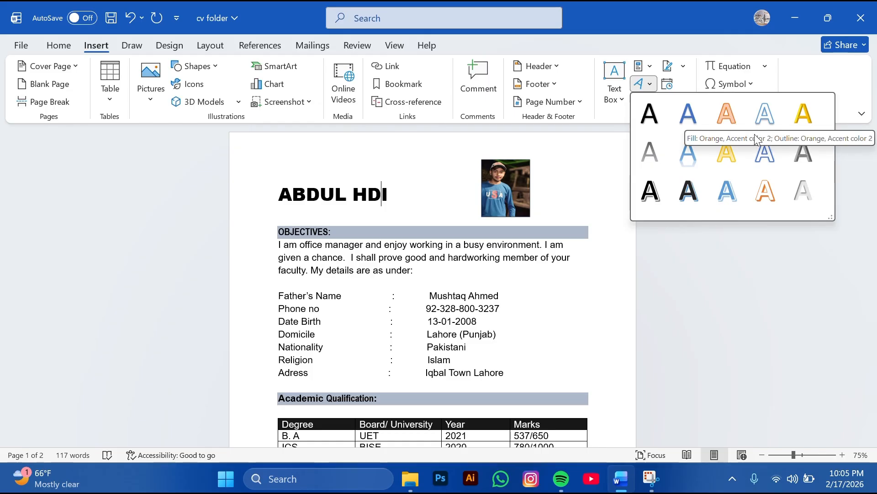
pyautogui.click(724, 188)
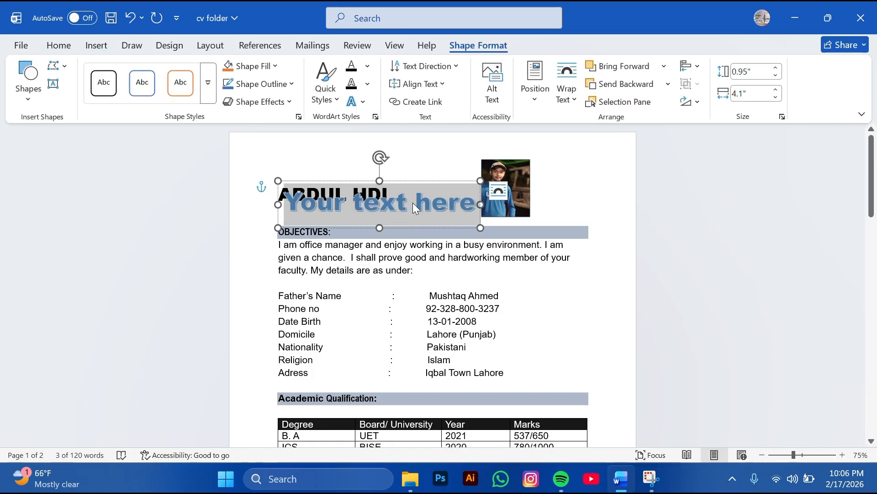
pyautogui.moveTo(413, 196); pyautogui.dragTo(464, 215)
pyautogui.click(463, 216)
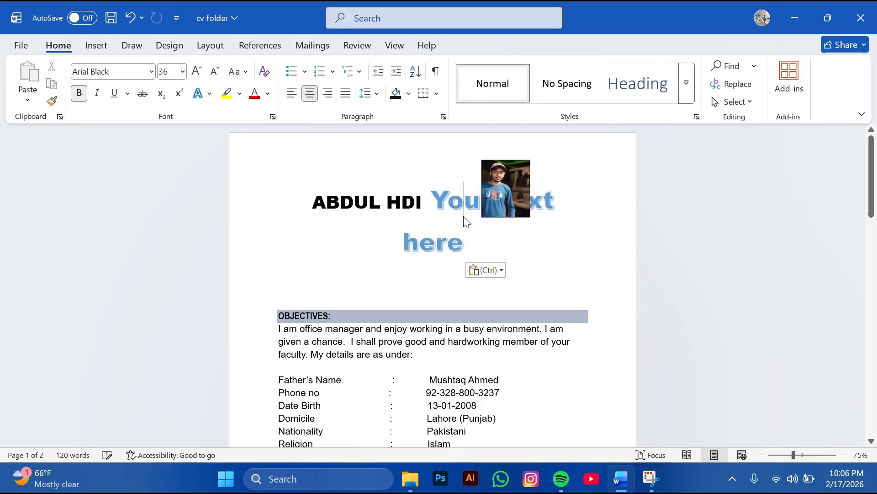
# Put the cursor in the name heading and scroll through the CV page
pyautogui.click(423, 206)
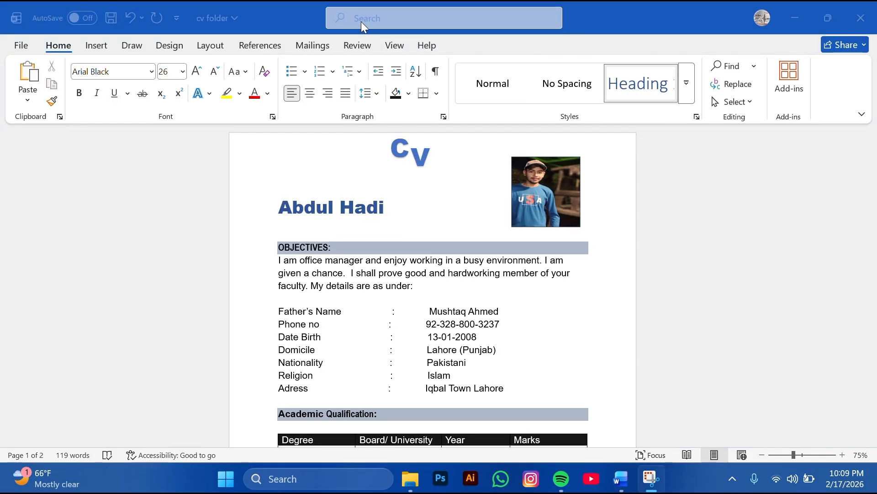
pyautogui.click(825, 159)
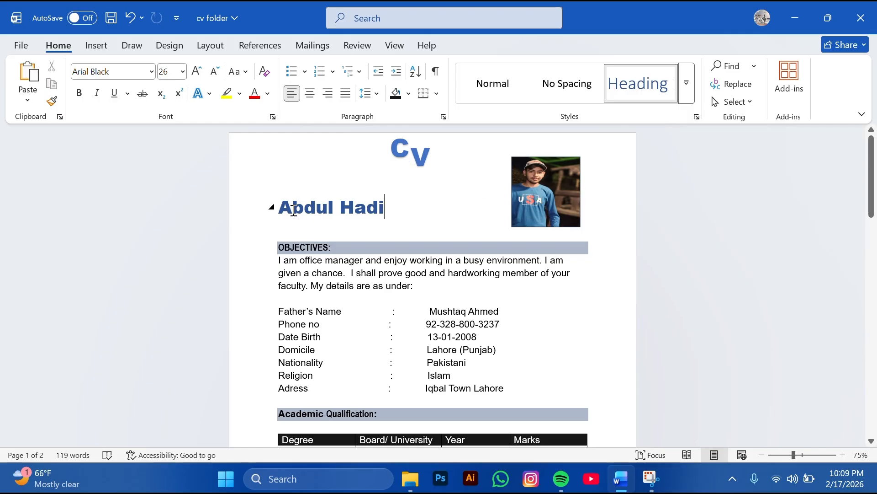
pyautogui.moveTo(876, 180); pyautogui.dragTo(876, 284)
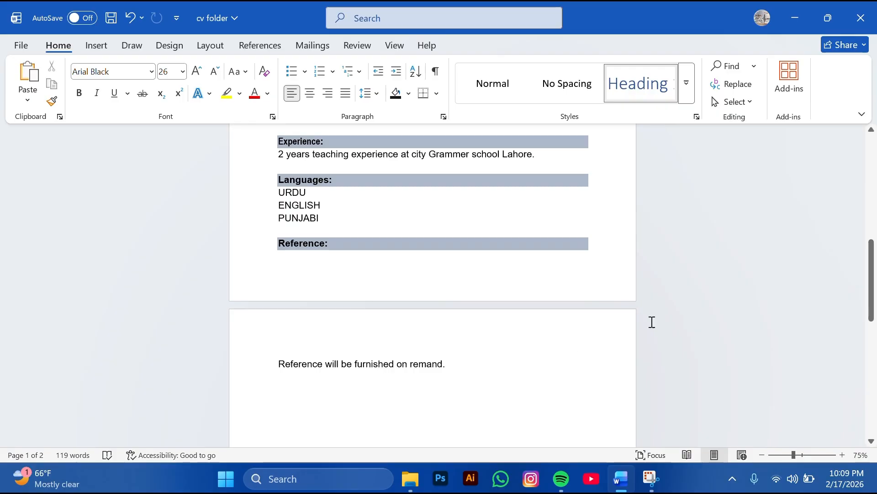
pyautogui.moveTo(873, 316); pyautogui.dragTo(876, 187)
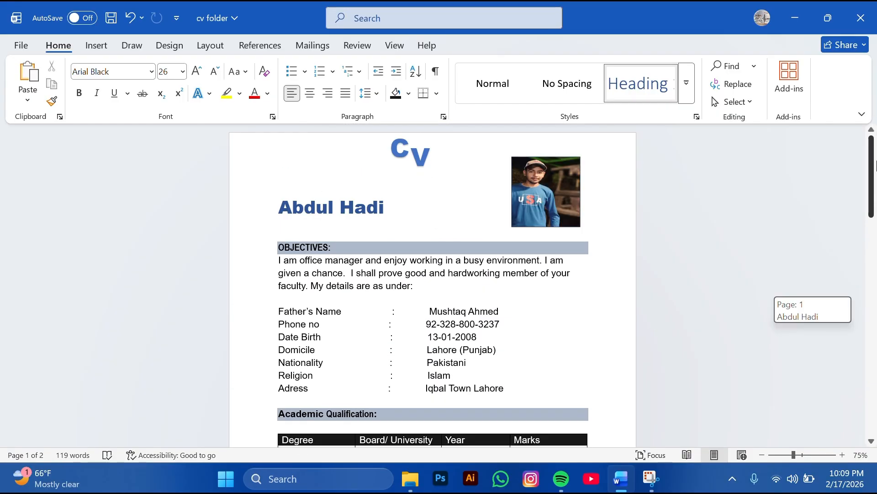
pyautogui.moveTo(876, 160); pyautogui.dragTo(876, 93)
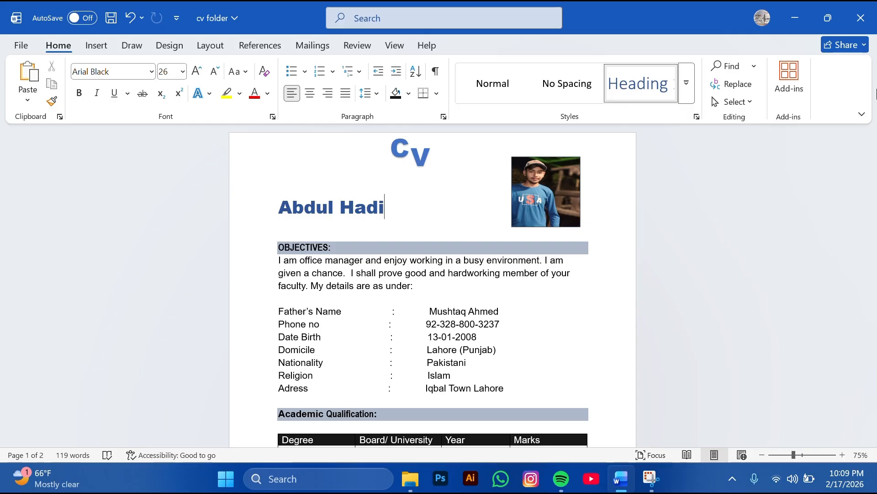